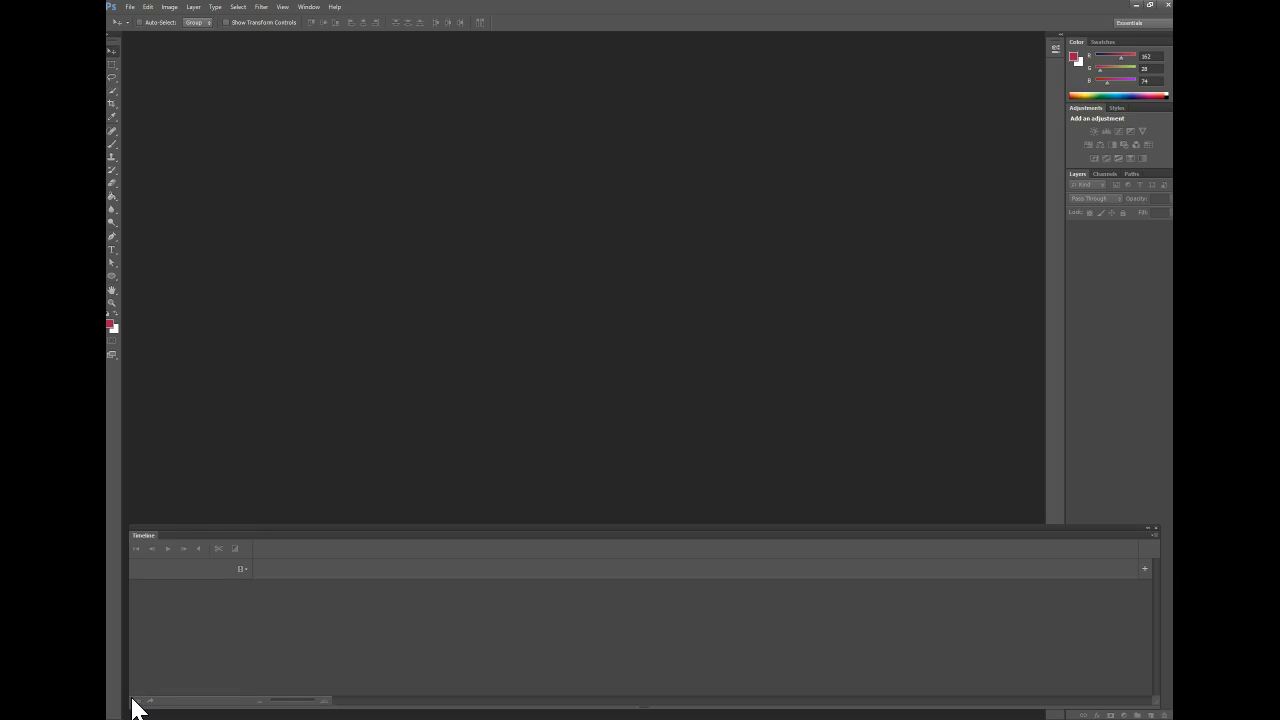
# - Switch to Chrome, go to the Freepik home page and search for "girl vector graphic"
pyautogui.click(224, 680)
pyautogui.click(1157, 420)
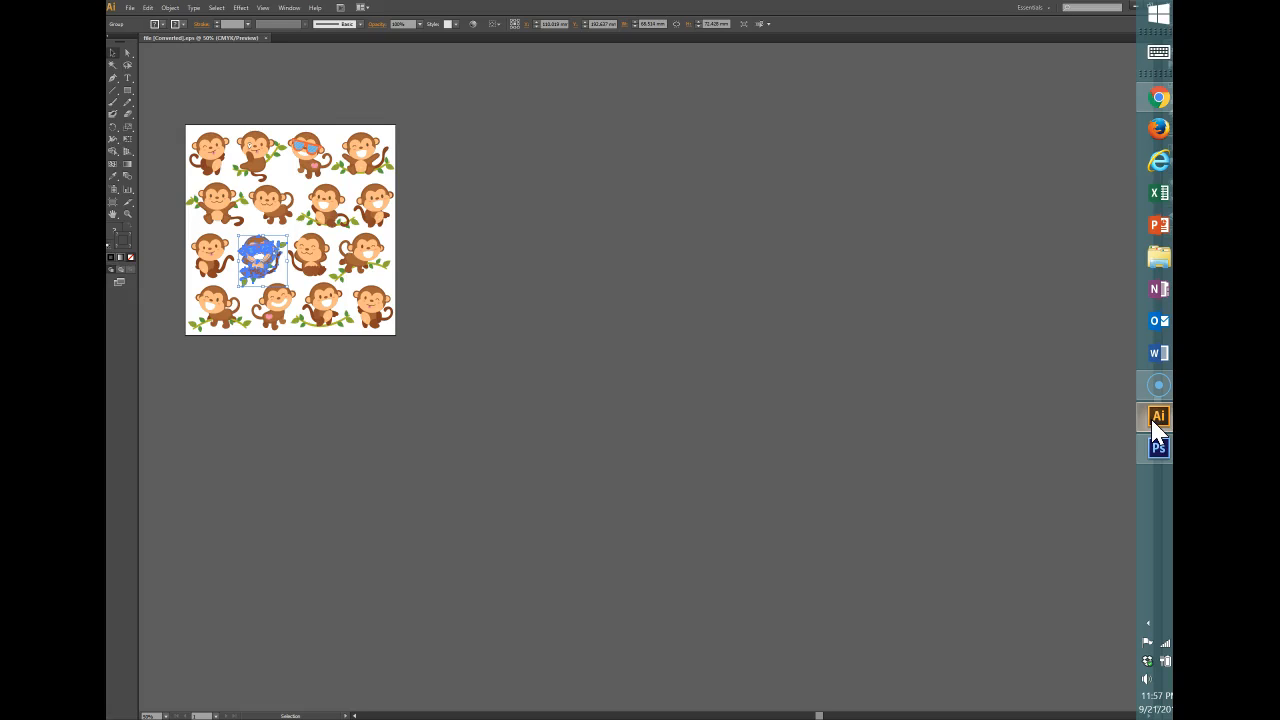
pyautogui.click(1159, 98)
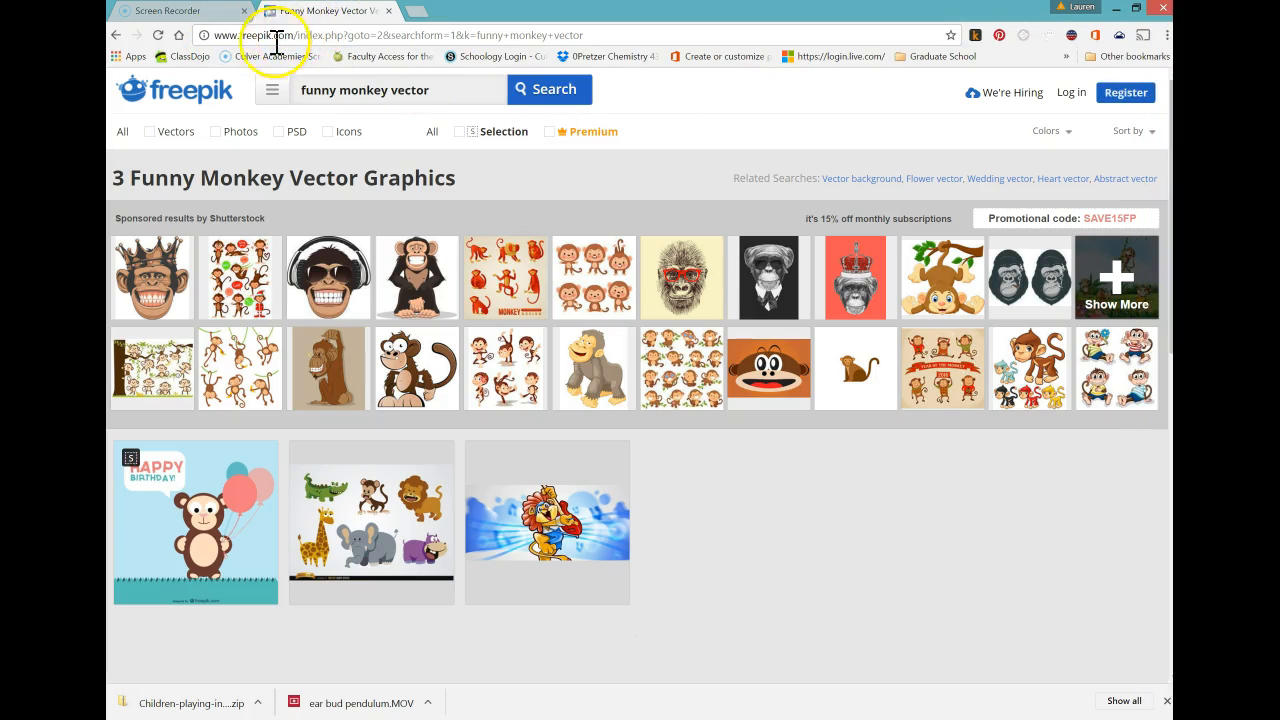
pyautogui.click(192, 95)
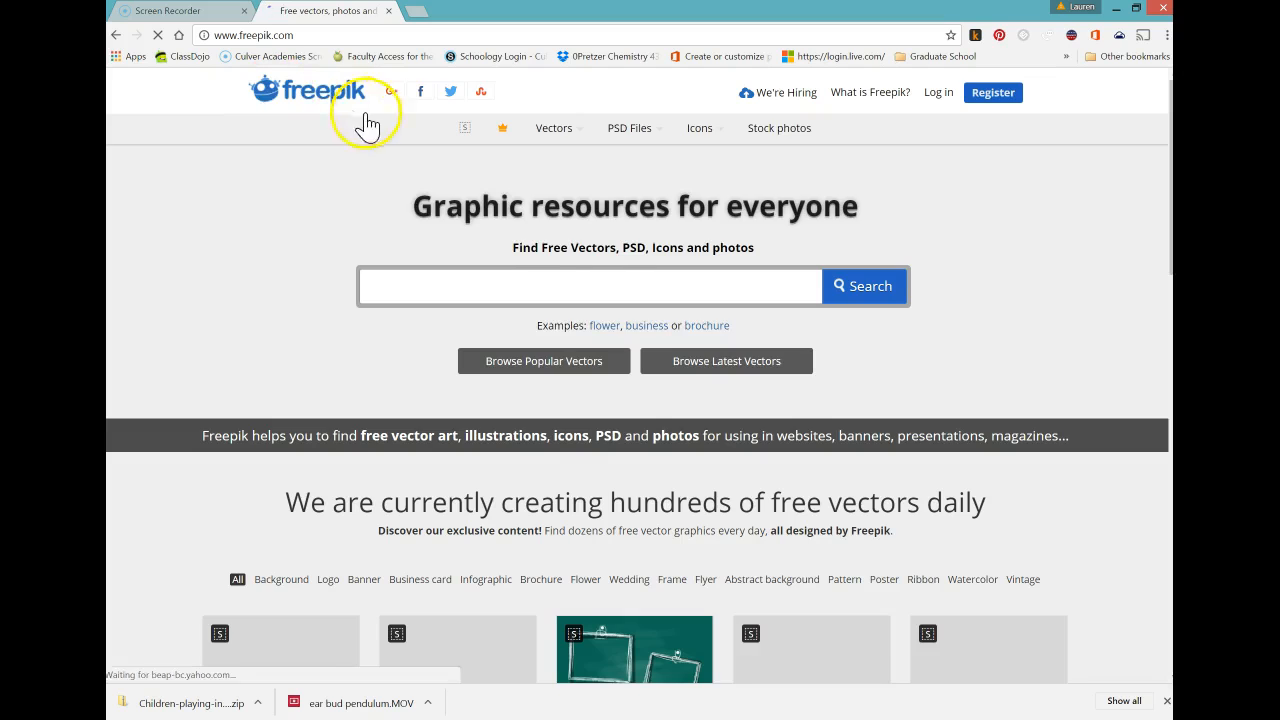
pyautogui.click(454, 289)
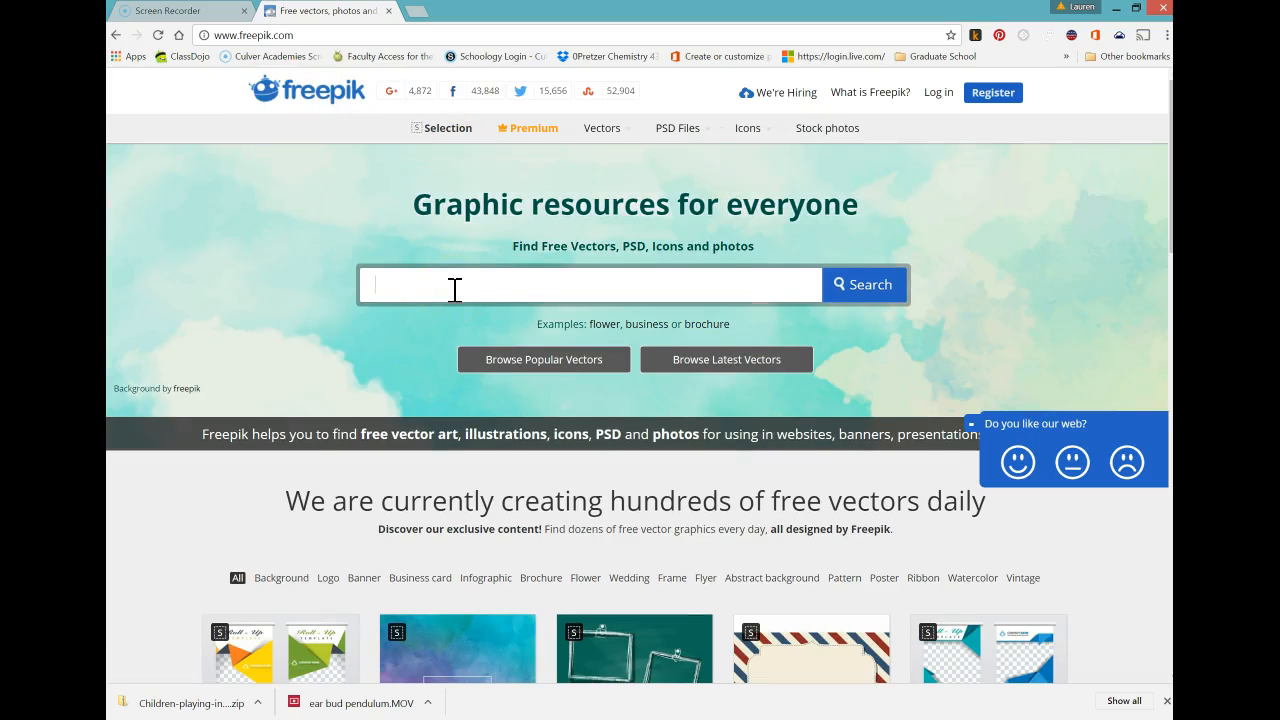
pyautogui.write('girl vector graphic')
pyautogui.press('Return')
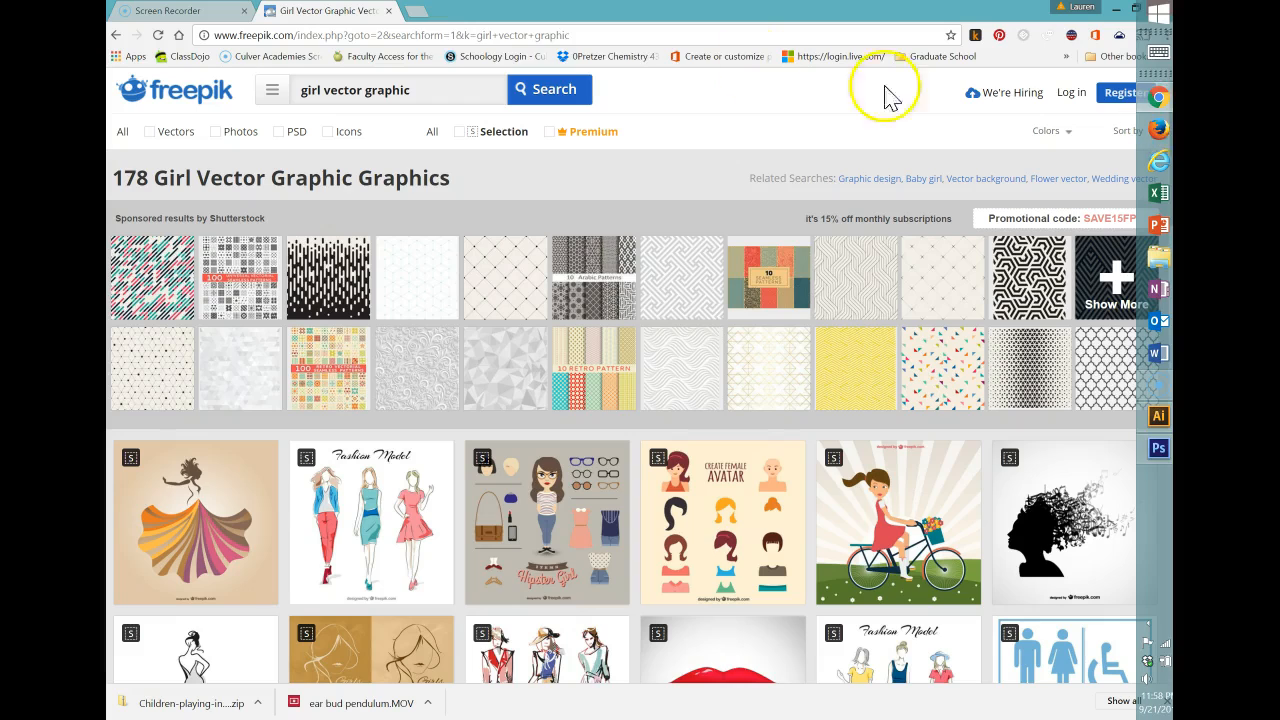
# - View the monkey vector sheet in Illustrator and return to Photoshop
pyautogui.moveTo(1170, 322)
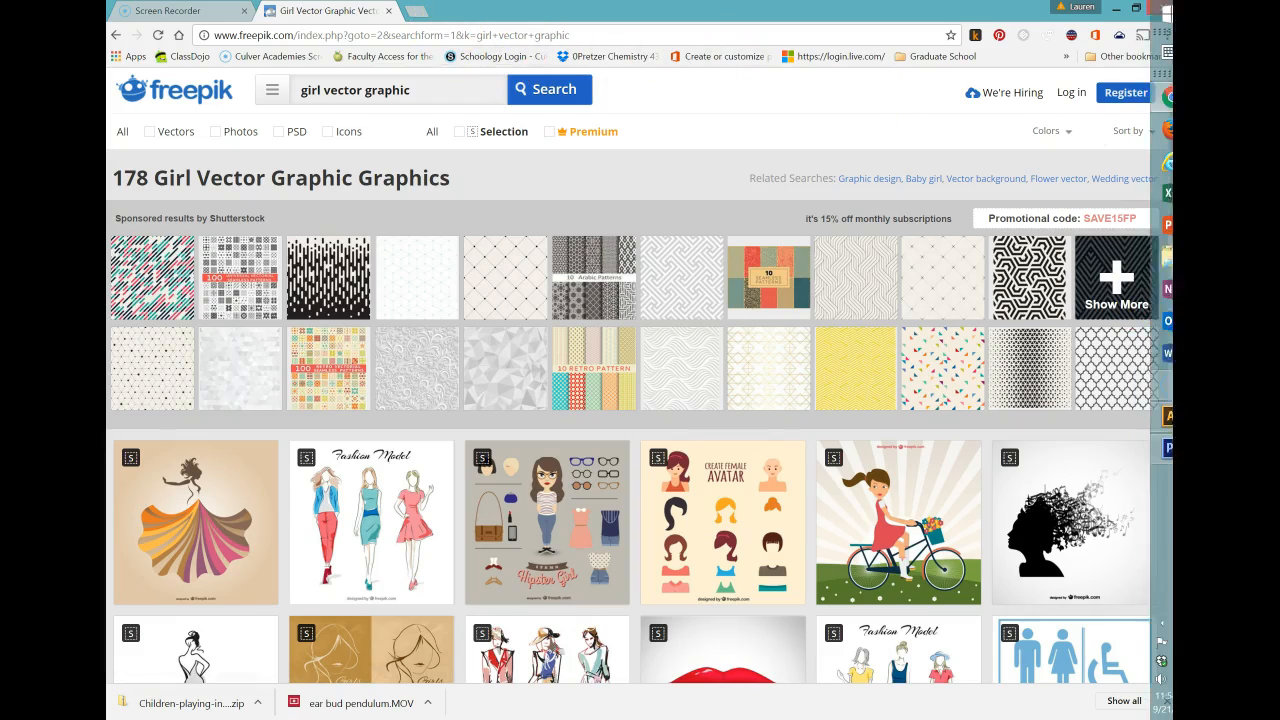
pyautogui.moveTo(1158, 418)
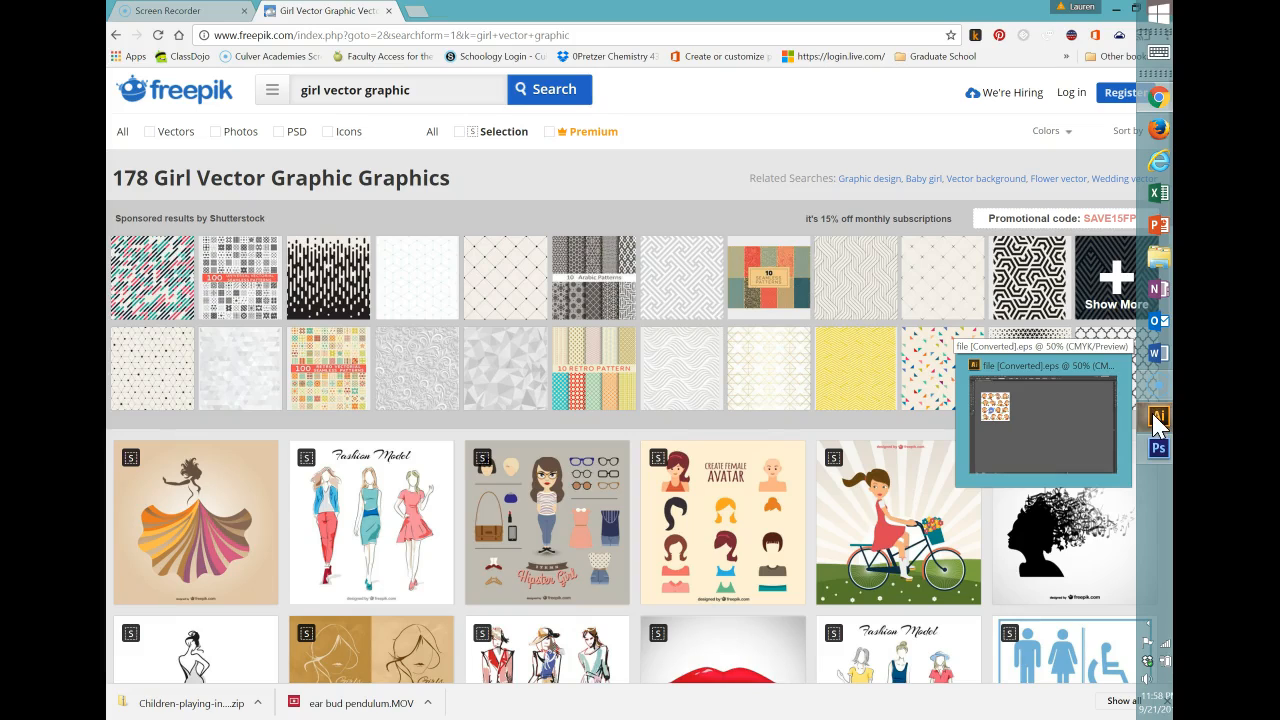
pyautogui.click(1105, 425)
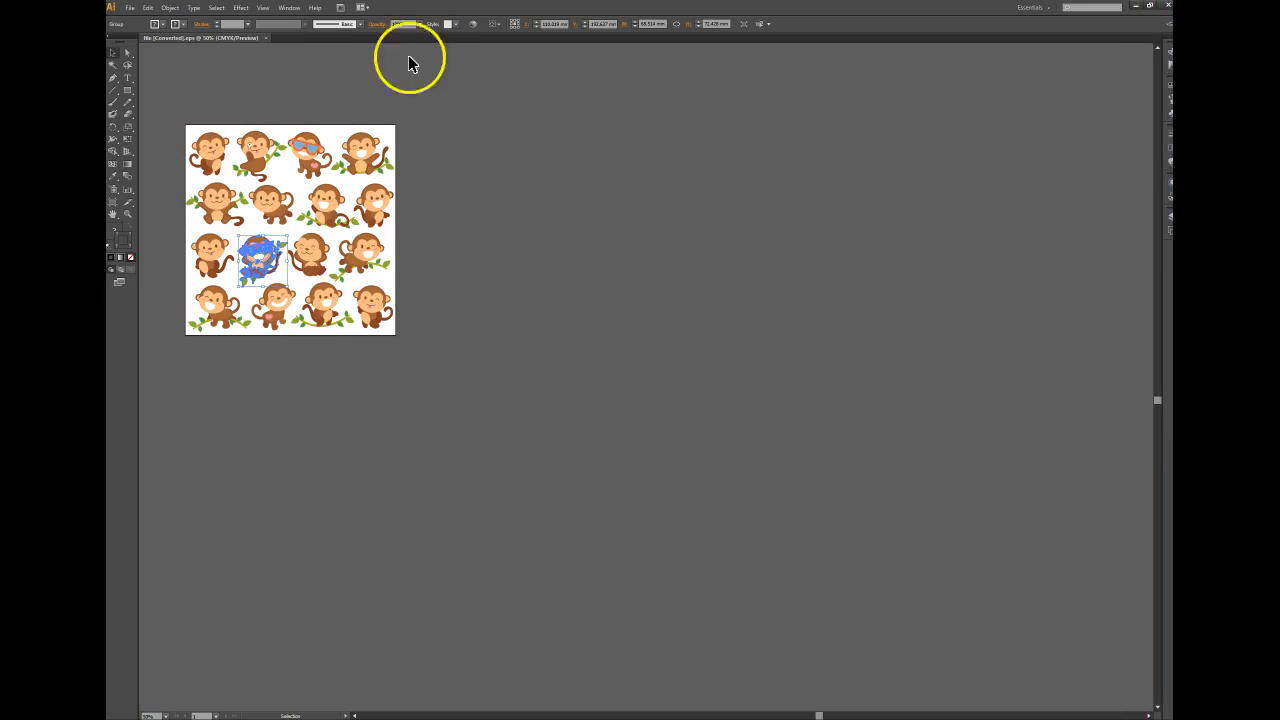
pyautogui.moveTo(283, 260)
pyautogui.mouseDown()
pyautogui.moveTo(225, 256)
pyautogui.moveTo(275, 275)
pyautogui.moveTo(259, 268)
pyautogui.mouseUp()
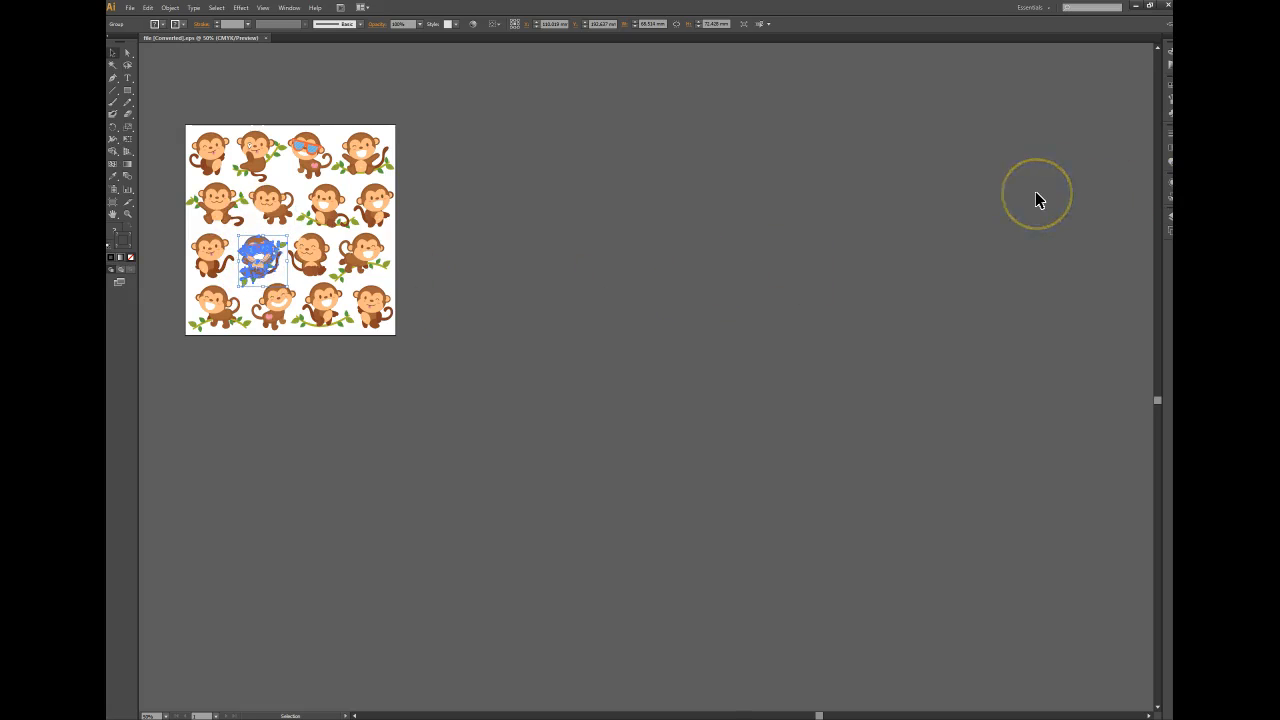
pyautogui.hotkey('alt', 'Tab')
pyautogui.hotkey('alt', 'Tab')
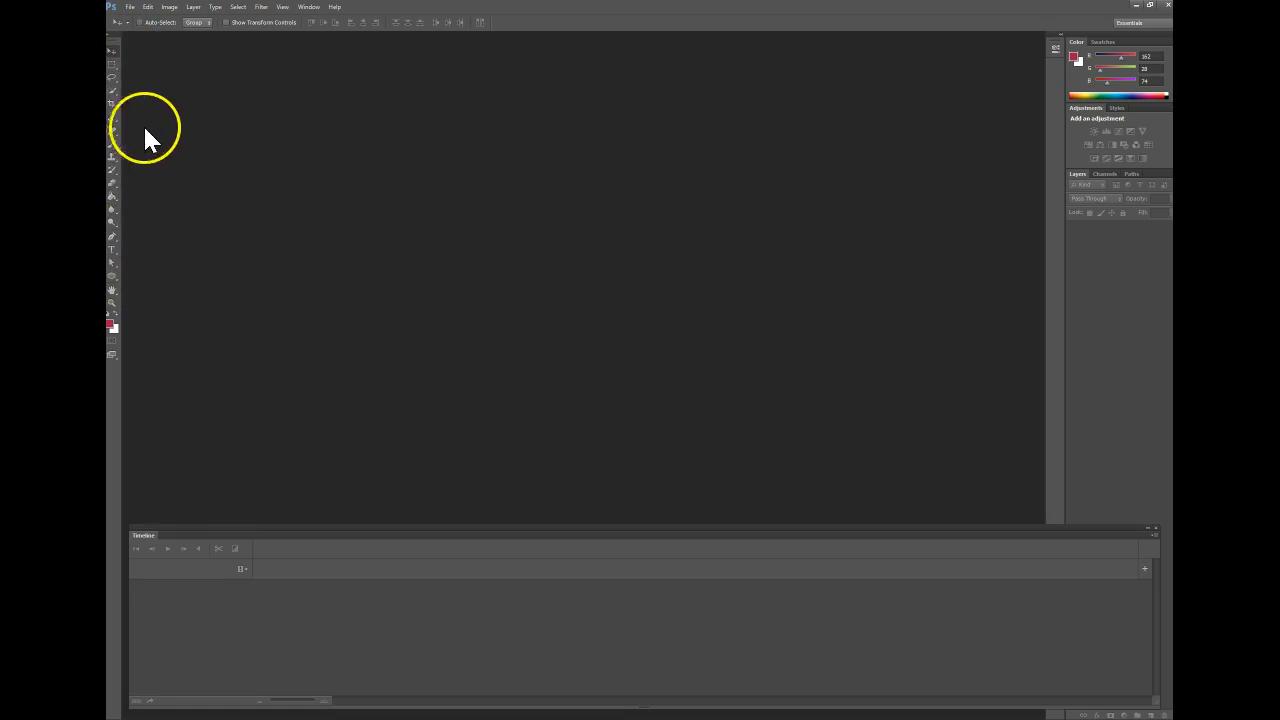
# - Check that the Timeline is enabled in the Photoshop workspace
pyautogui.click(112, 64)
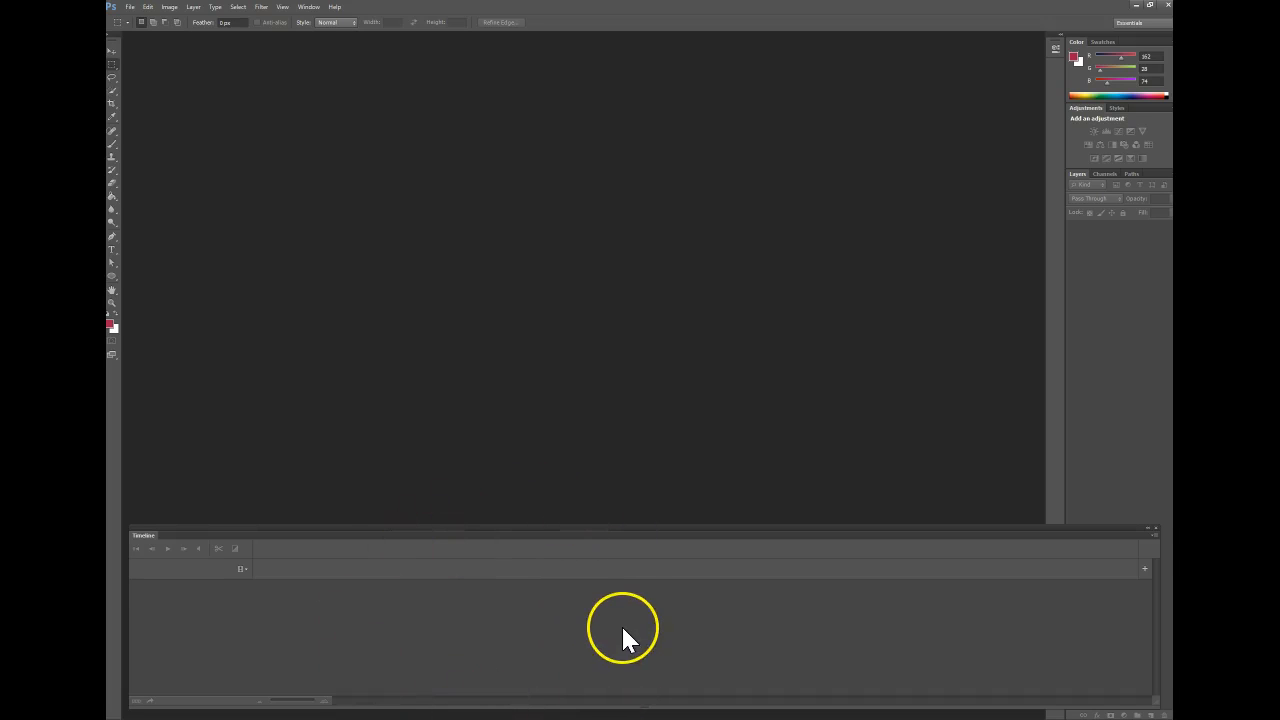
pyautogui.click(308, 7)
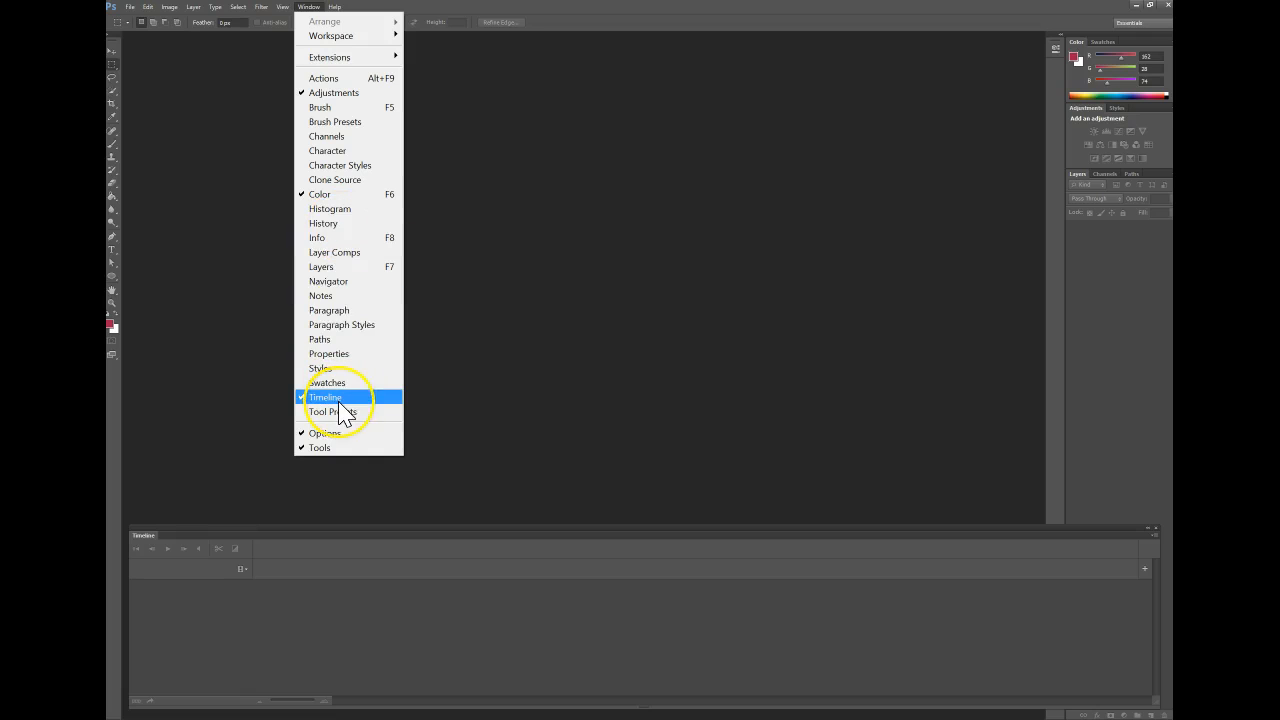
pyautogui.click(531, 404)
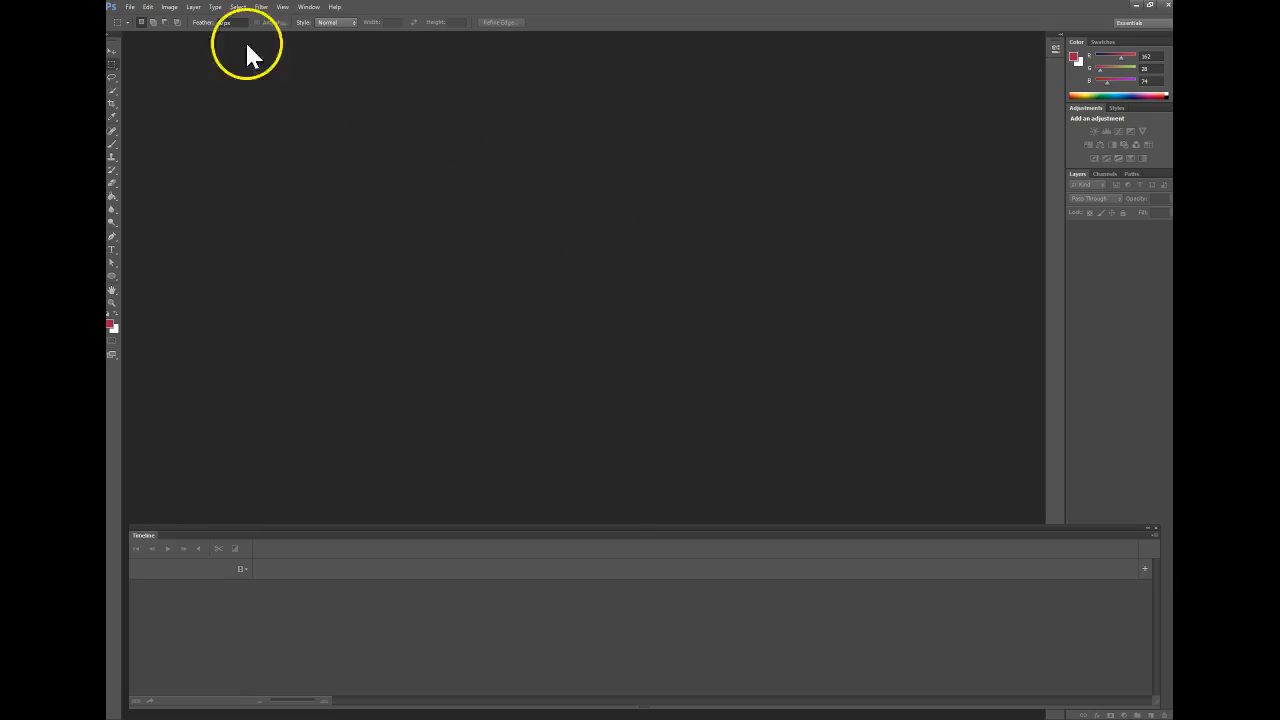
# - Open the video file "ear bud pendulum" from the Desktop
pyautogui.click(134, 6)
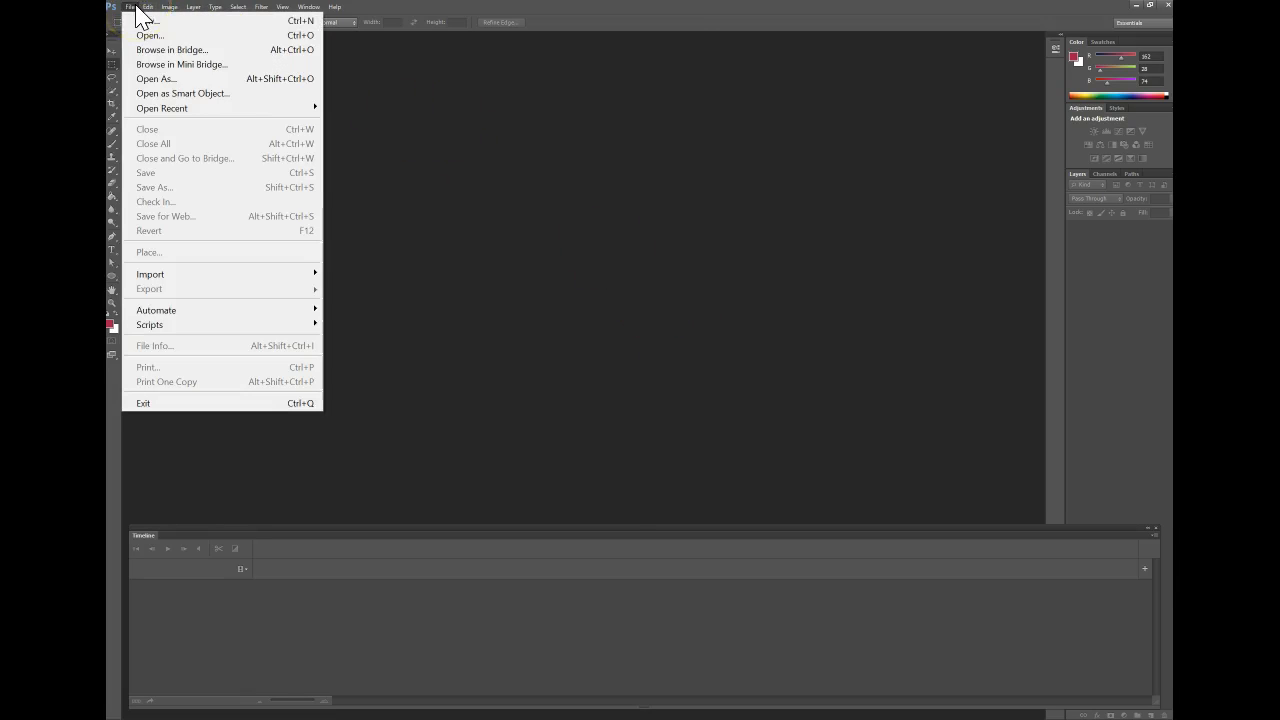
pyautogui.click(150, 38)
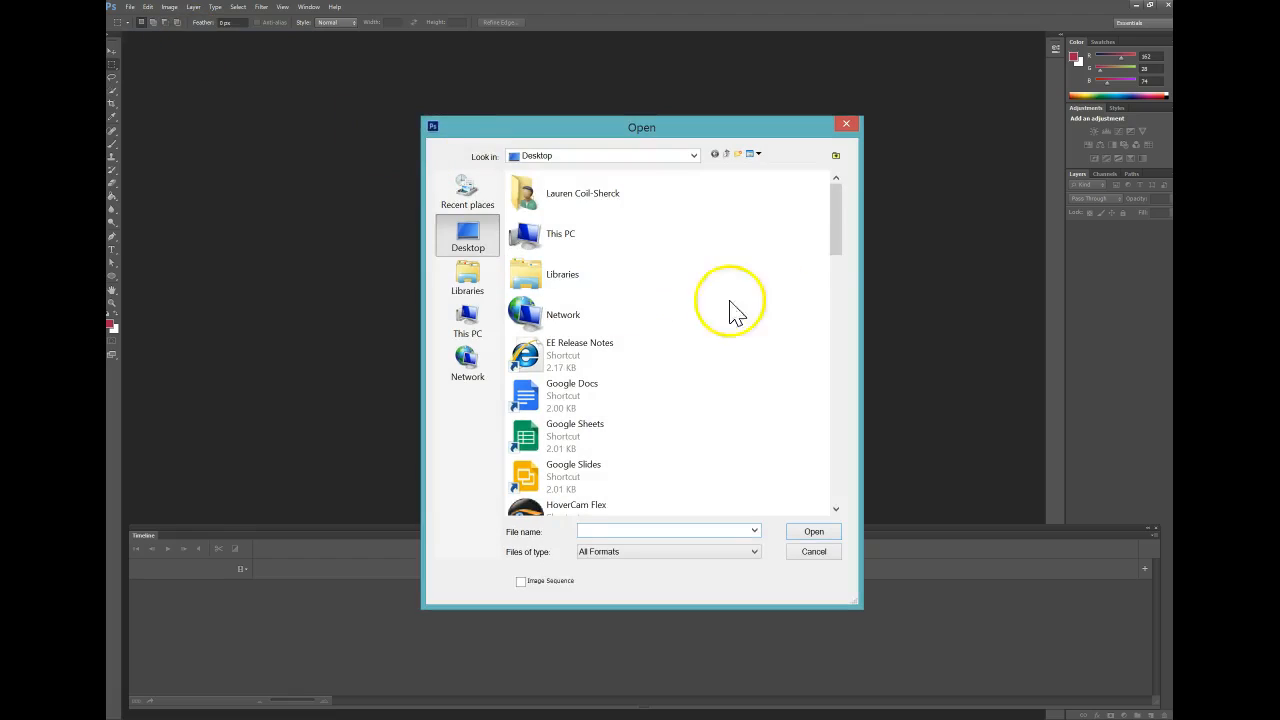
pyautogui.moveTo(837, 226); pyautogui.dragTo(843, 429)
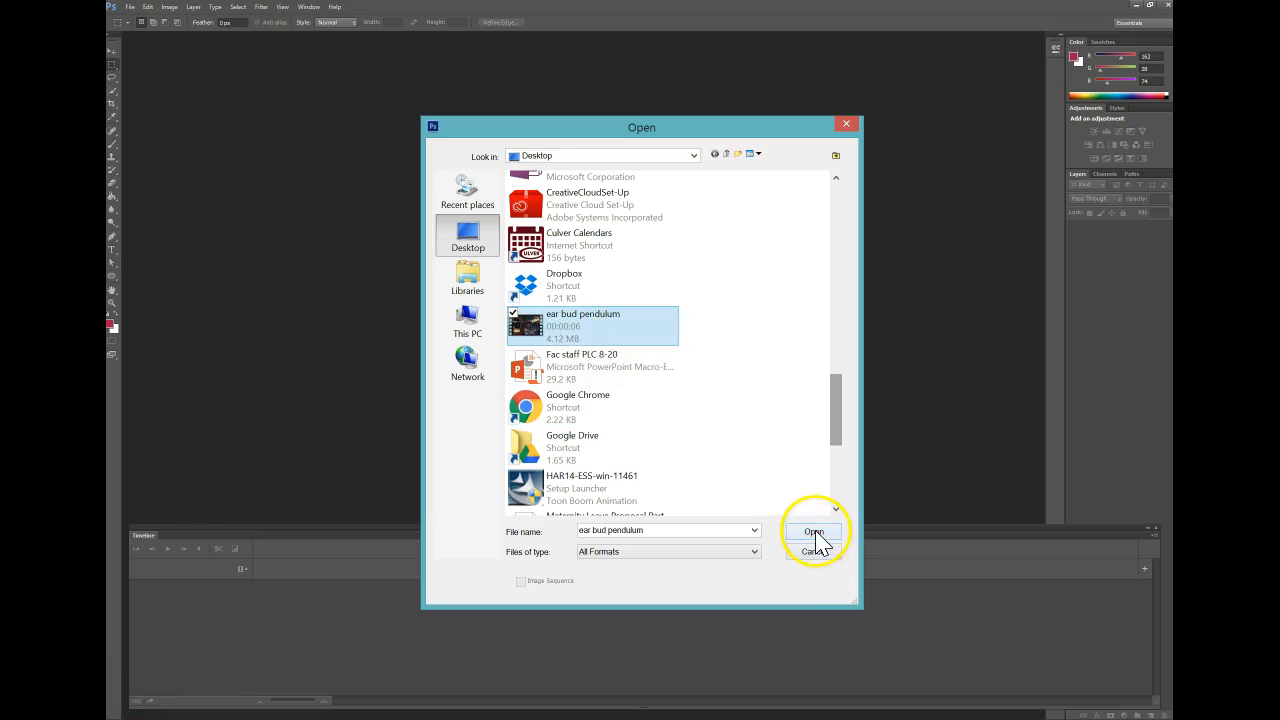
pyautogui.click(814, 531)
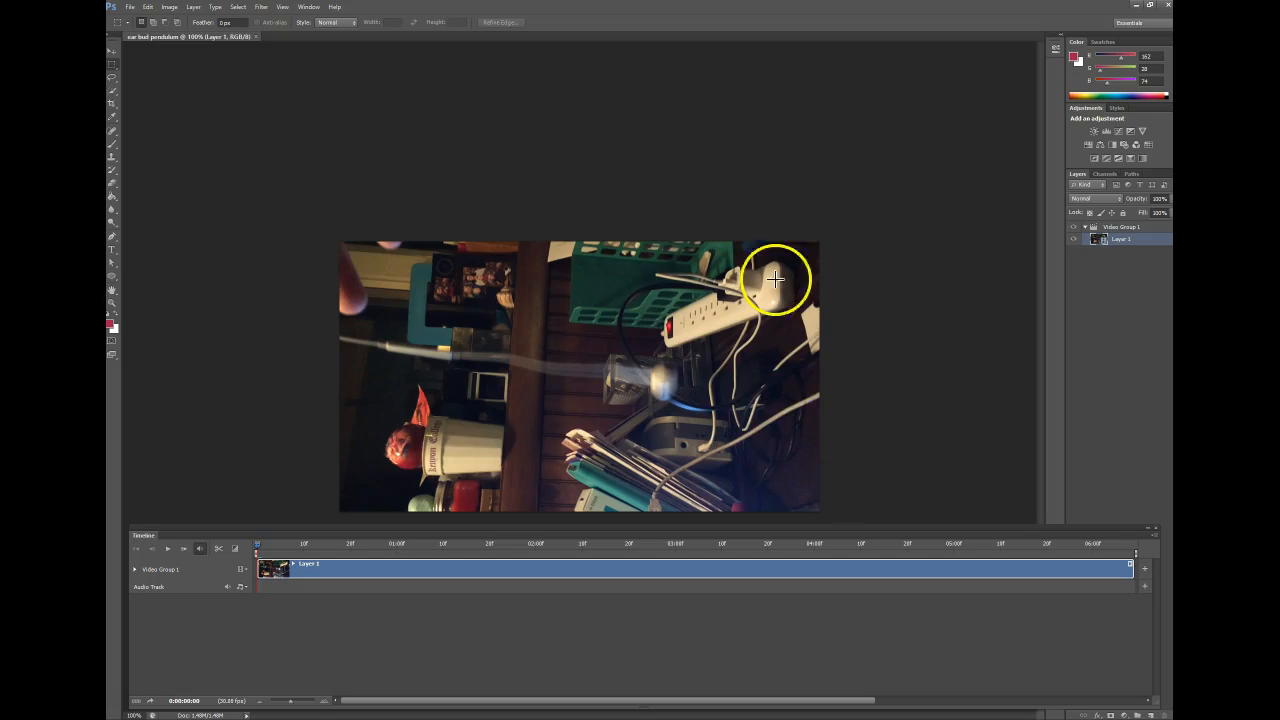
# - Rotate the video canvas 90° clockwise, converting the layer to a smart object, and expand the Video Group 1 track's properties
pyautogui.click(168, 9)
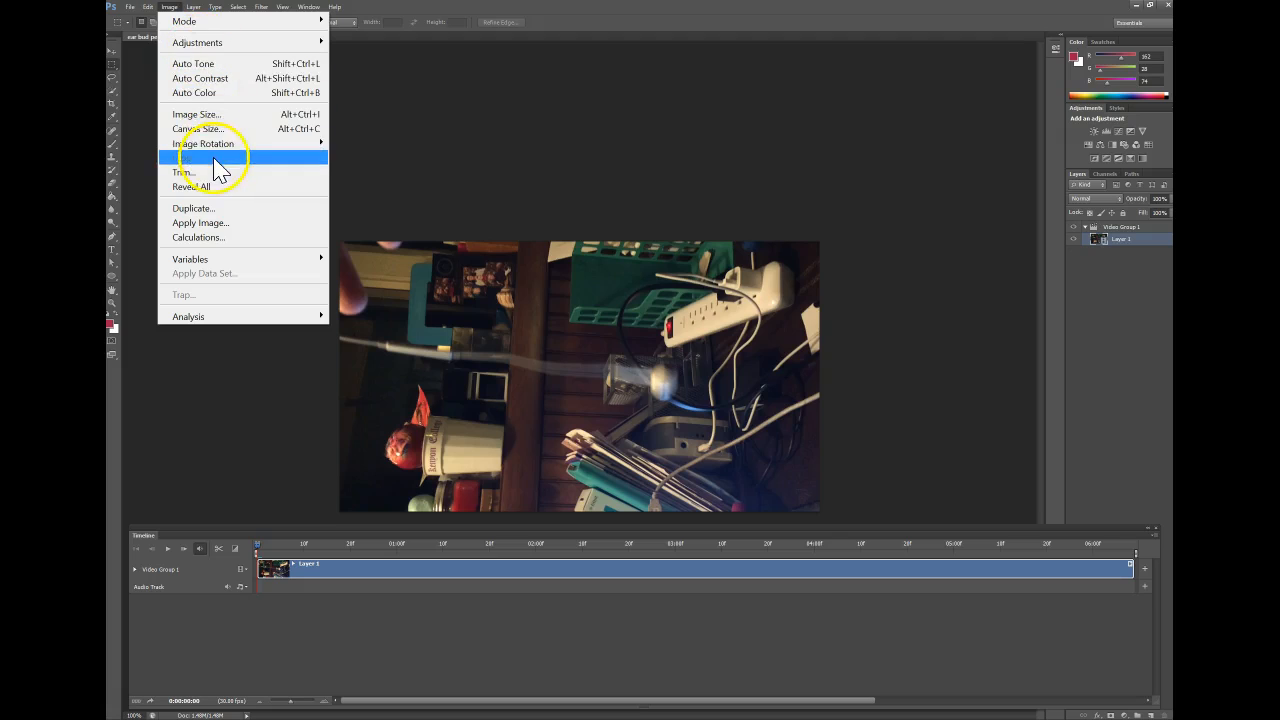
pyautogui.moveTo(217, 146)
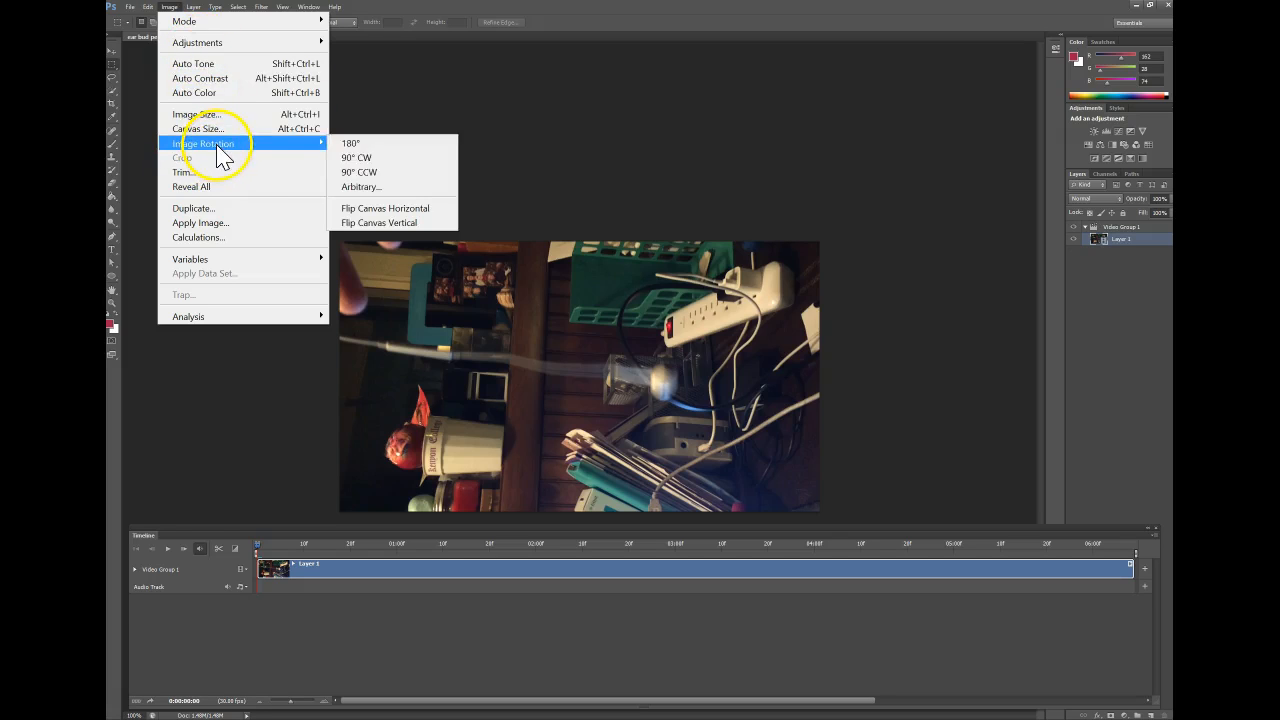
pyautogui.click(378, 160)
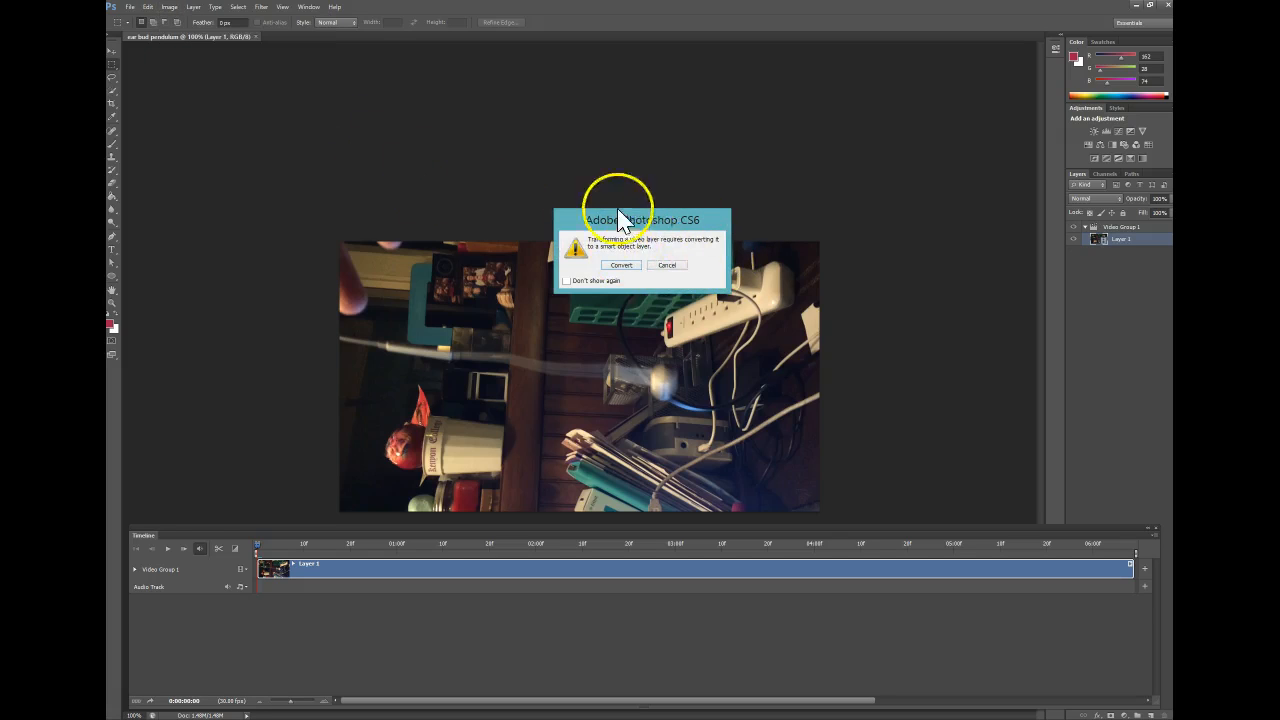
pyautogui.click(621, 268)
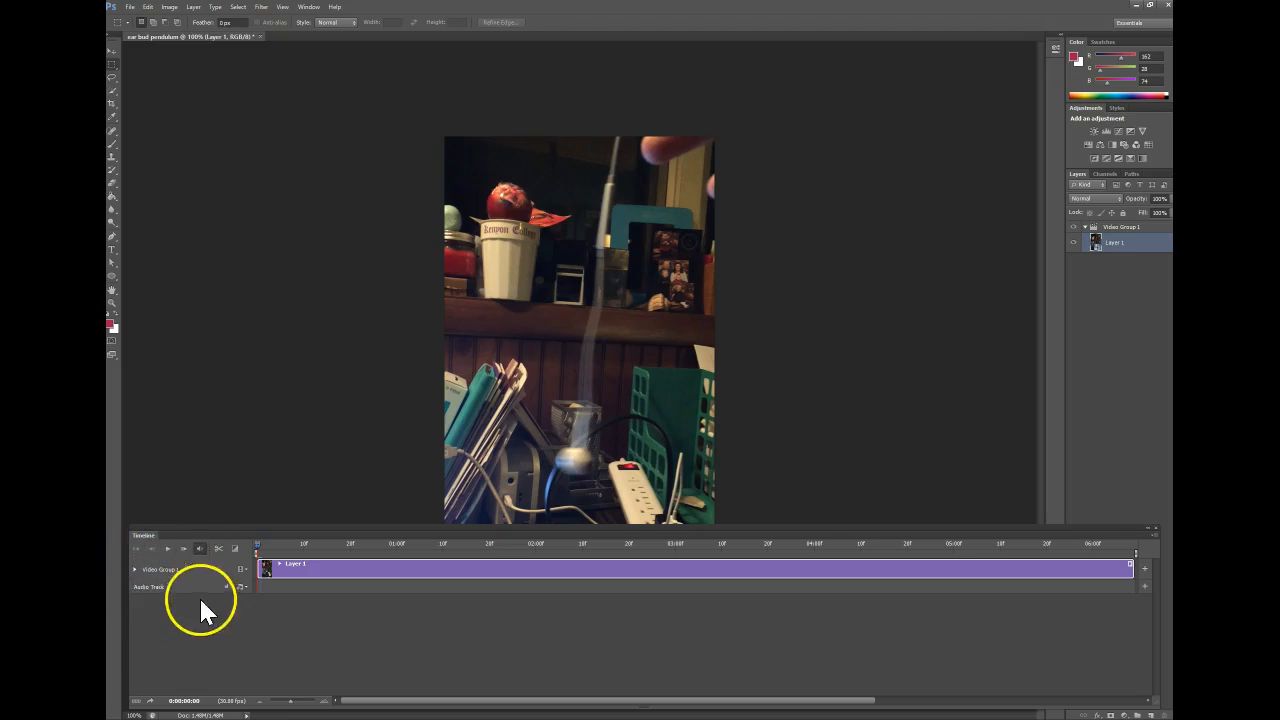
pyautogui.click(134, 570)
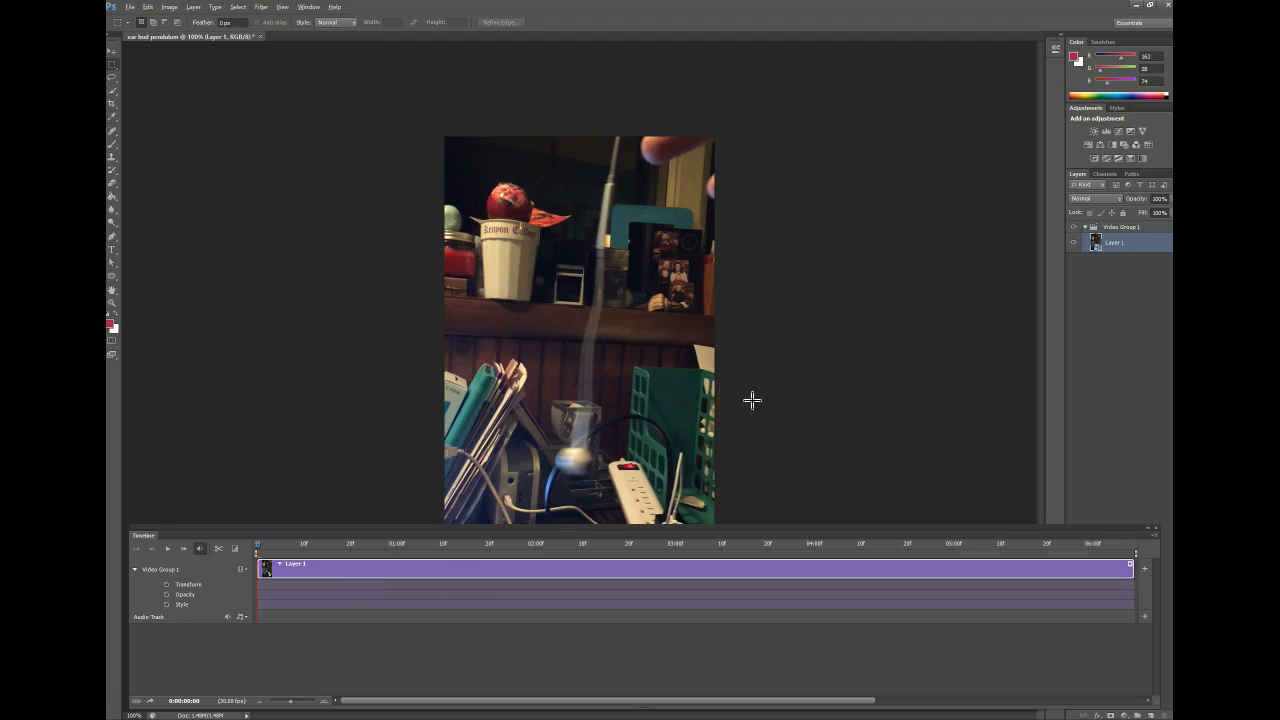
# - Switch to Illustrator, copy the sunglasses monkey in the third row of the sheet, and return to Photoshop
pyautogui.hotkey('alt', 'Tab')
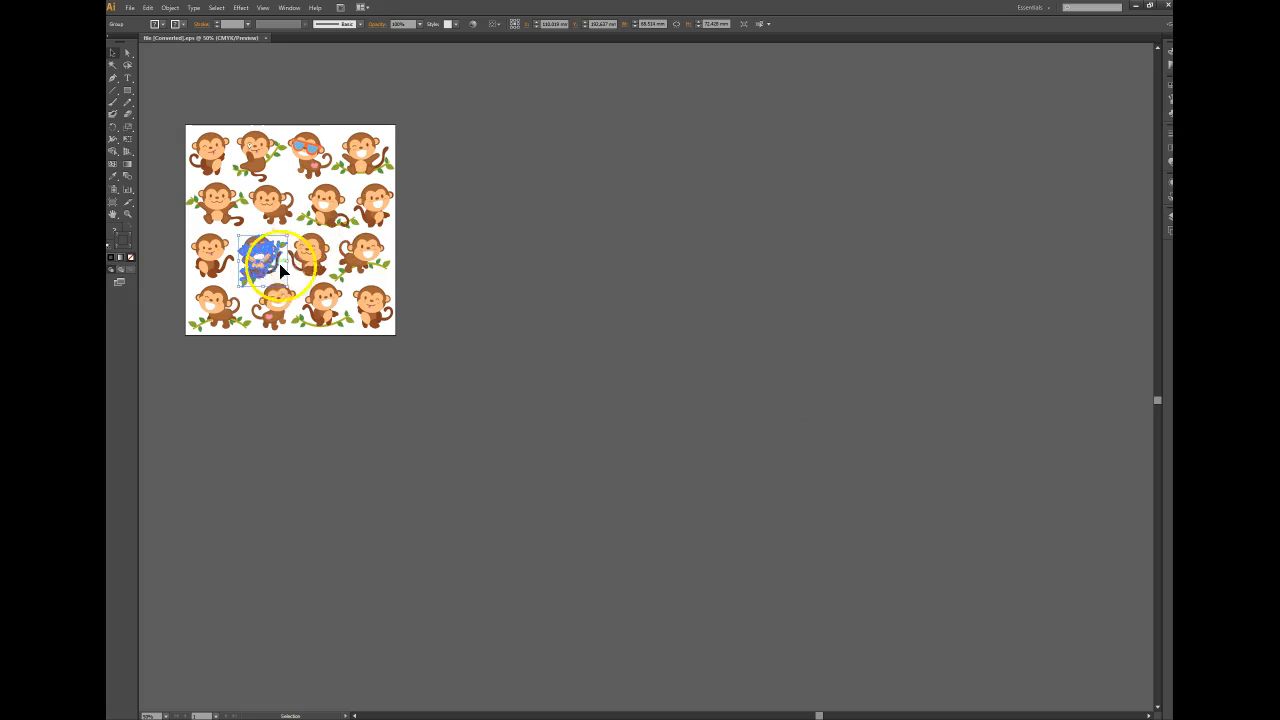
pyautogui.click(326, 253)
pyautogui.click(258, 261)
pyautogui.rightClick(263, 265)
pyautogui.click(280, 433)
pyautogui.click(255, 280)
pyautogui.hotkey('alt', 'Tab')
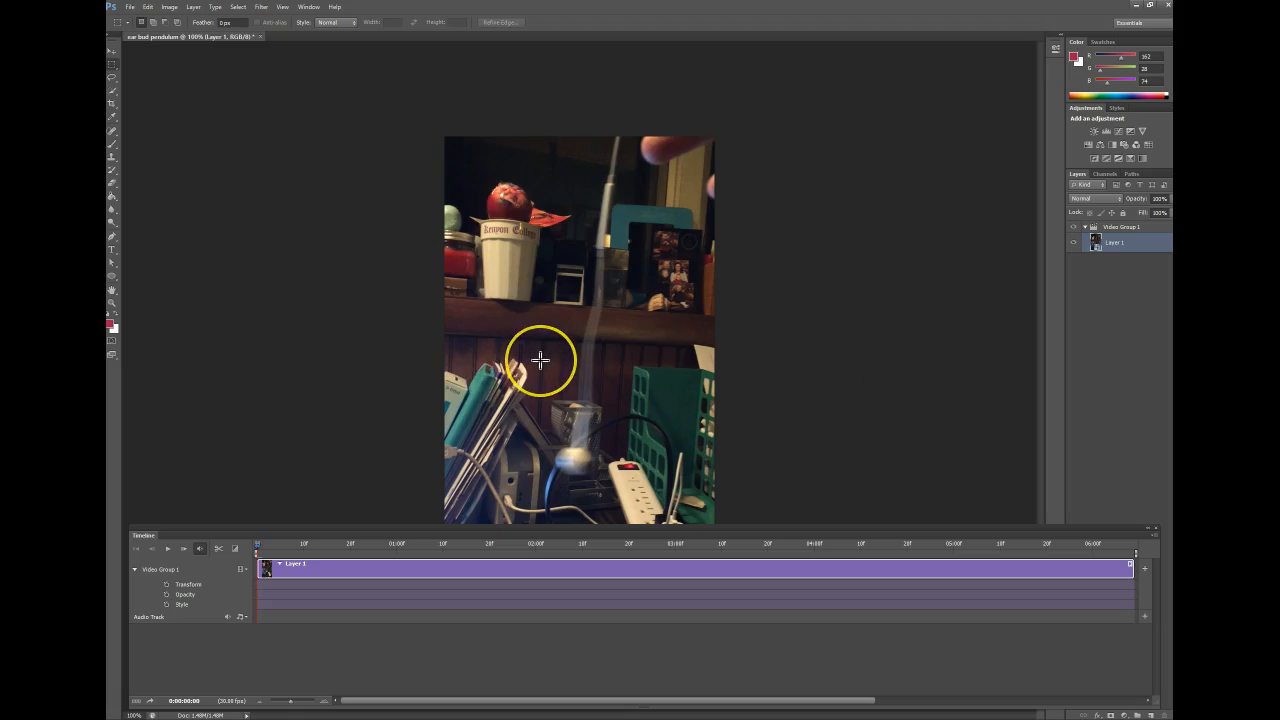
pyautogui.hotkey('ctrl', 'v')
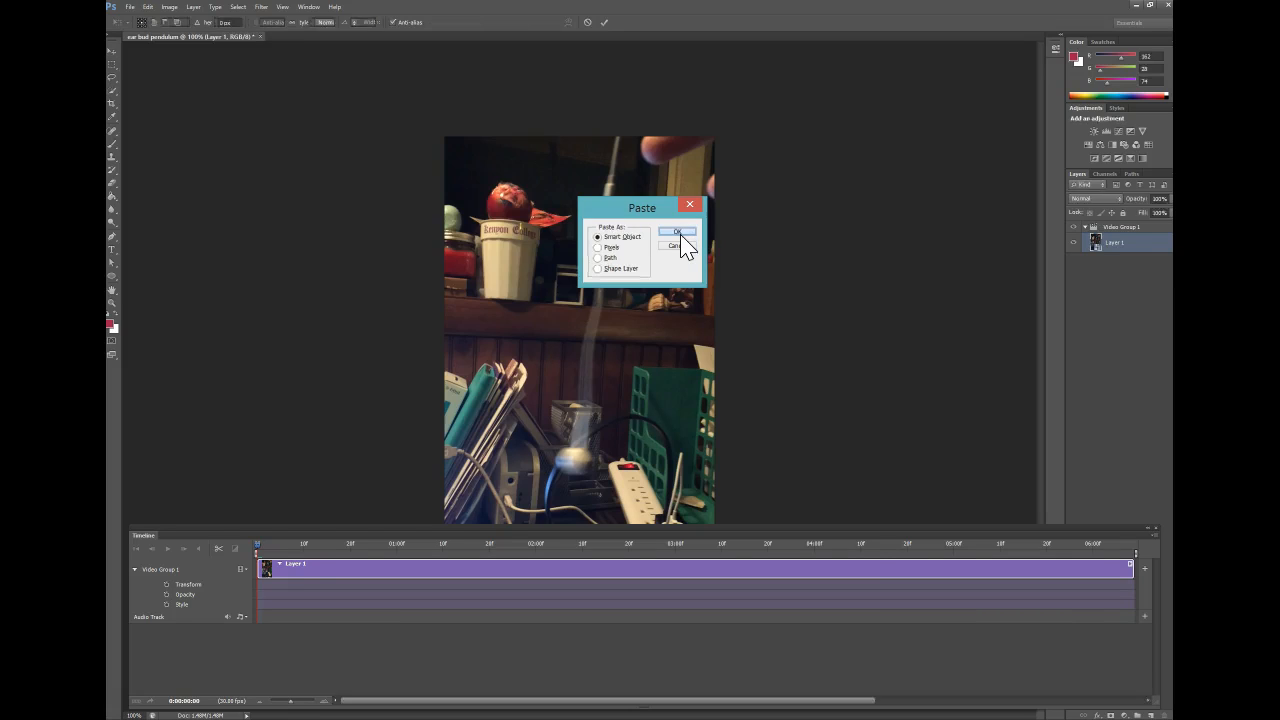
pyautogui.click(679, 234)
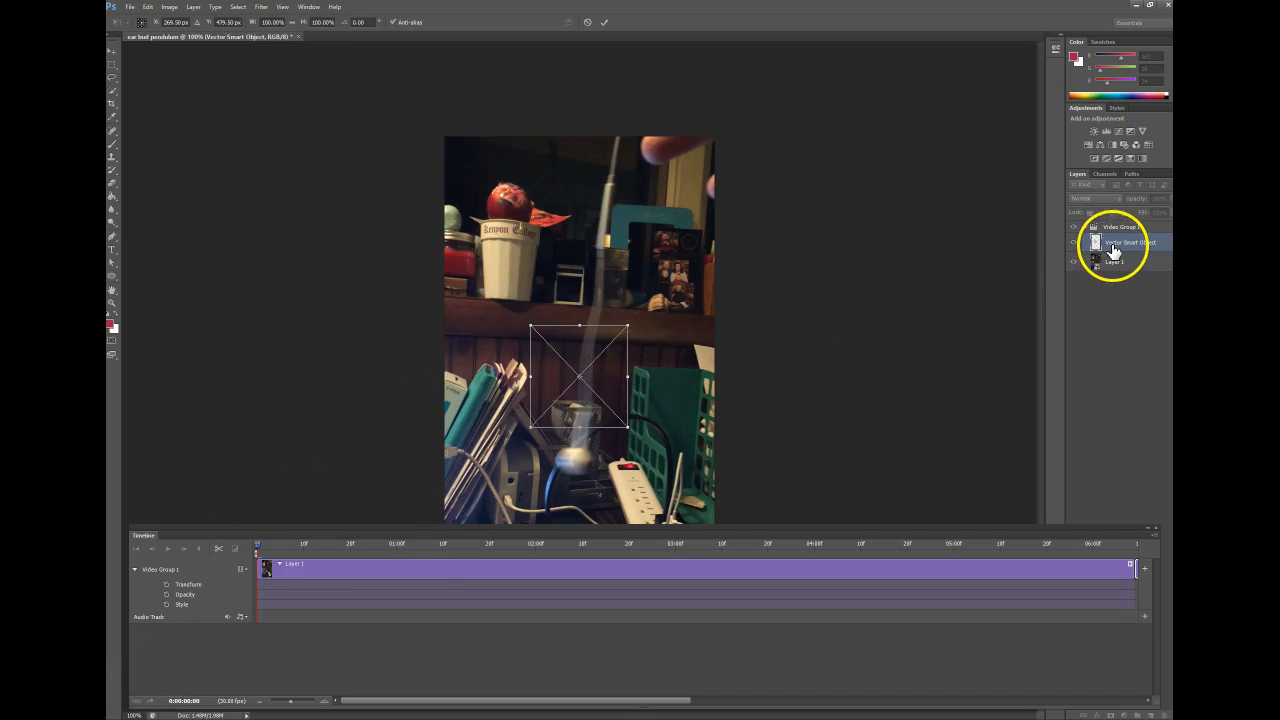
pyautogui.click(128, 697)
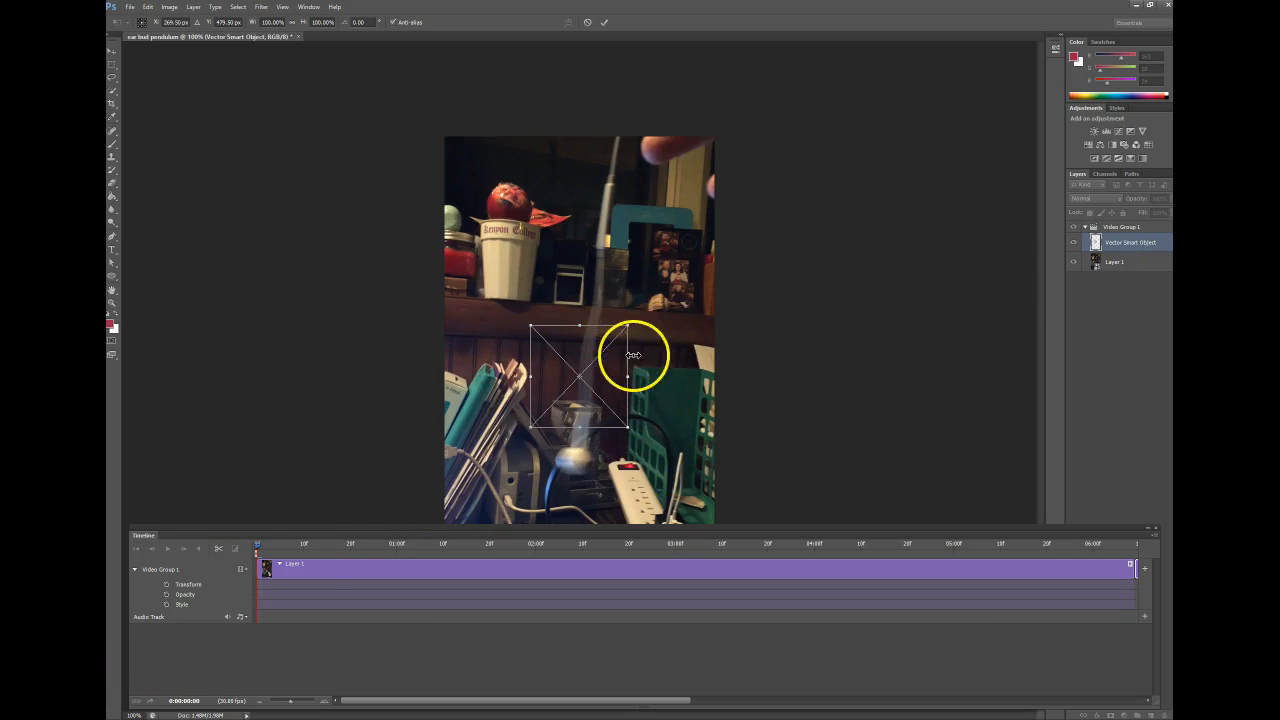
pyautogui.click(587, 22)
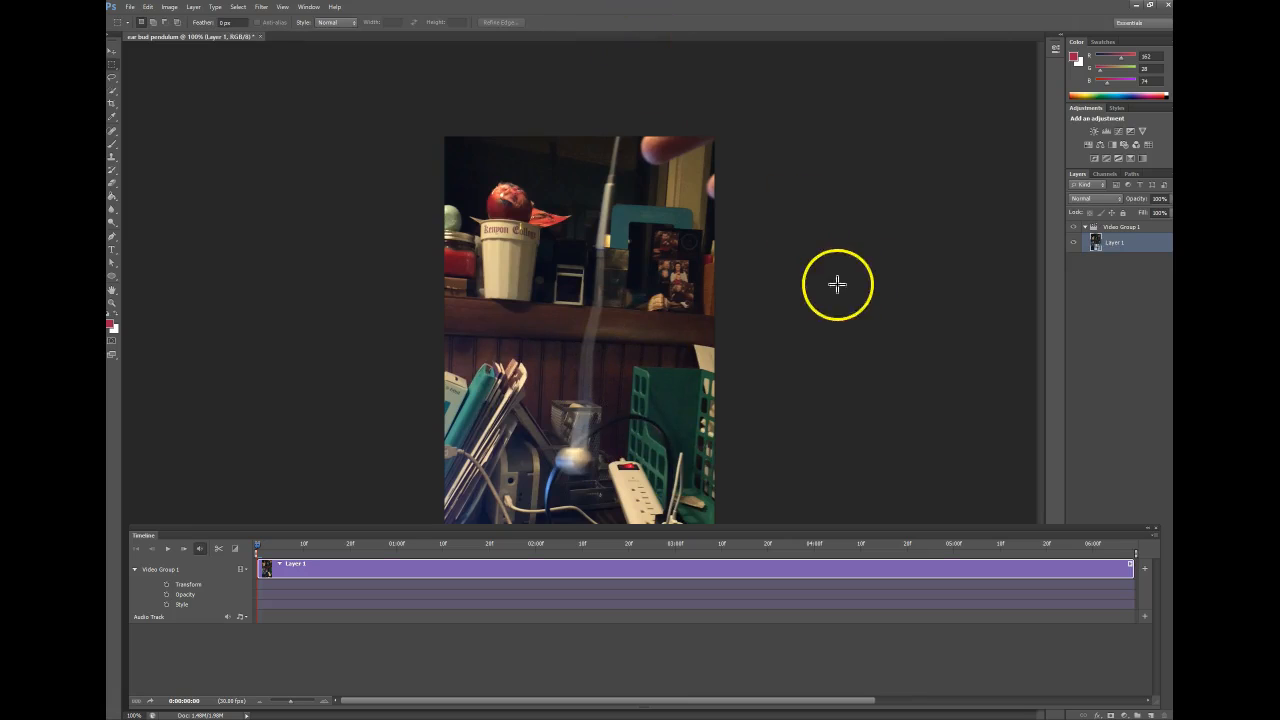
# - Paste the copied monkey as a Smart Object above Video Group 1 and commit its placement at 100% scale
pyautogui.click(1111, 229)
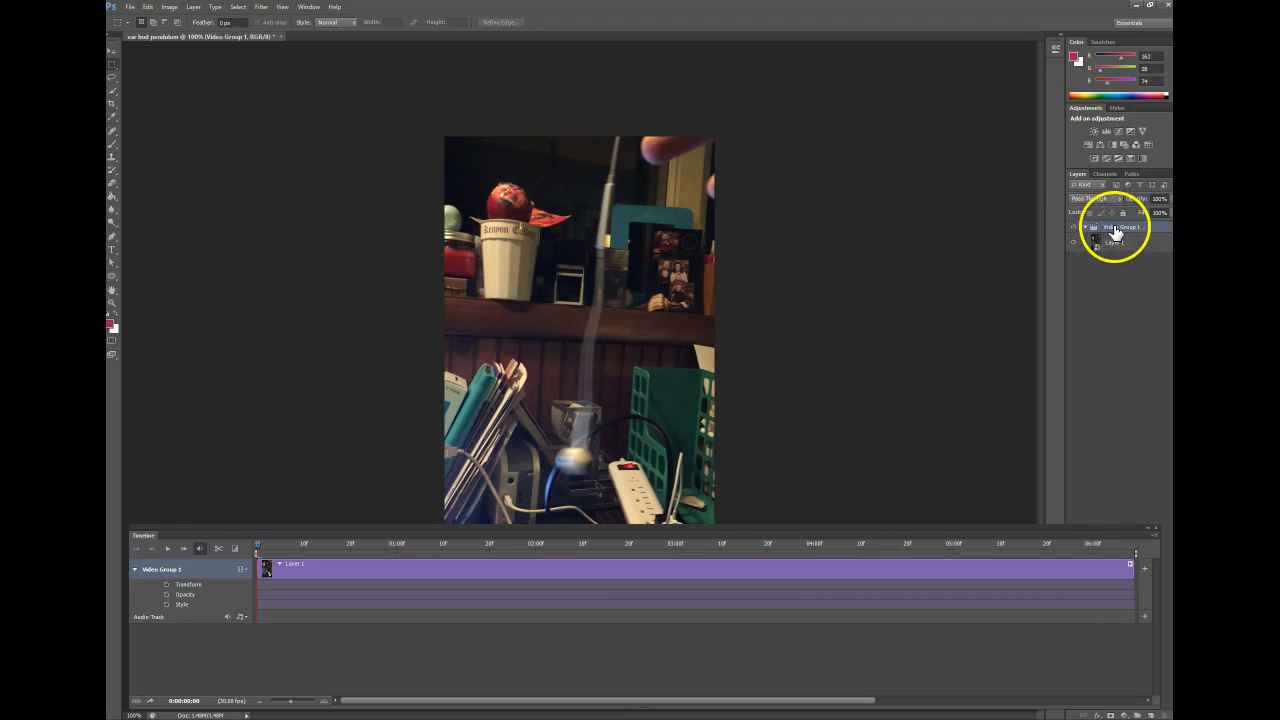
pyautogui.hotkey('ctrl', 'v')
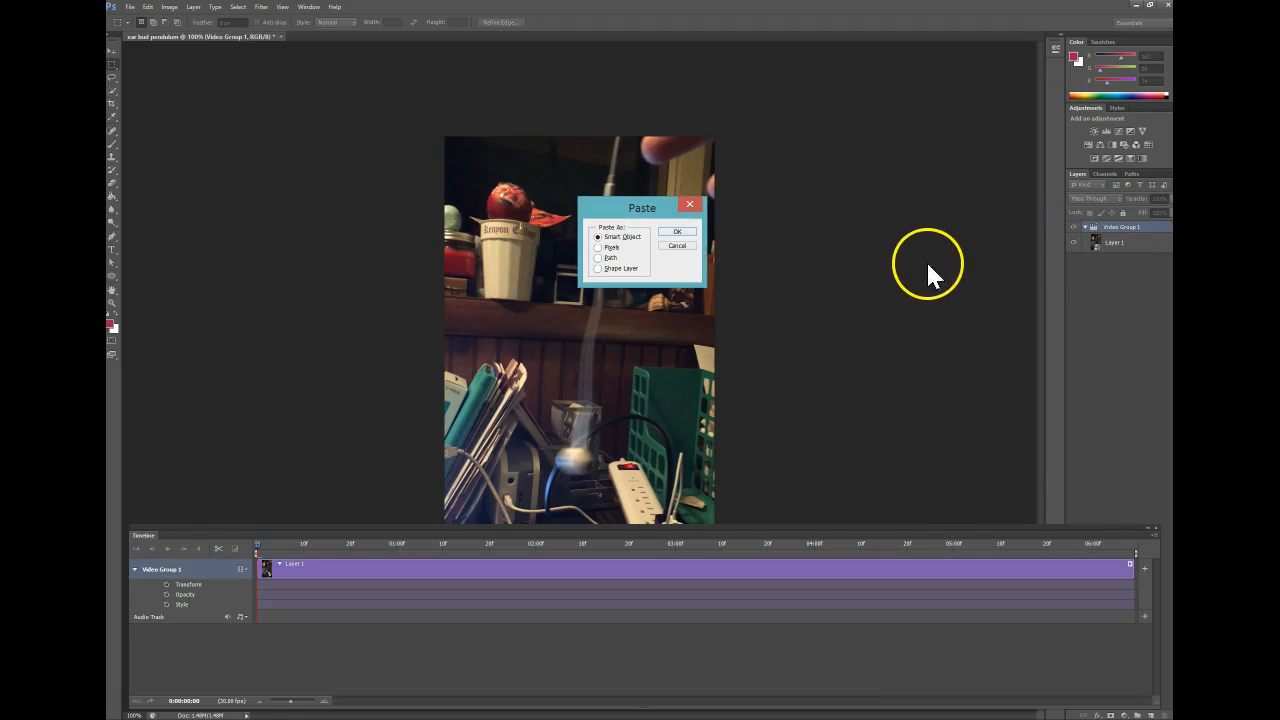
pyautogui.click(678, 232)
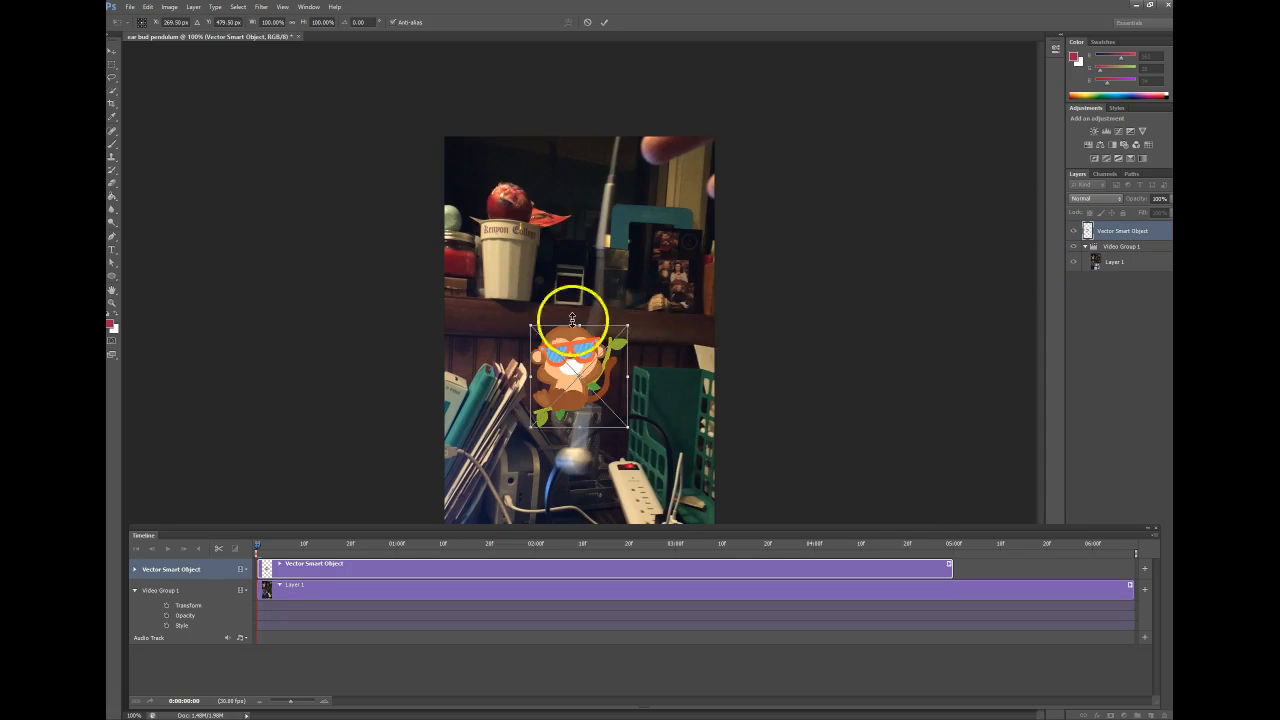
pyautogui.click(606, 30)
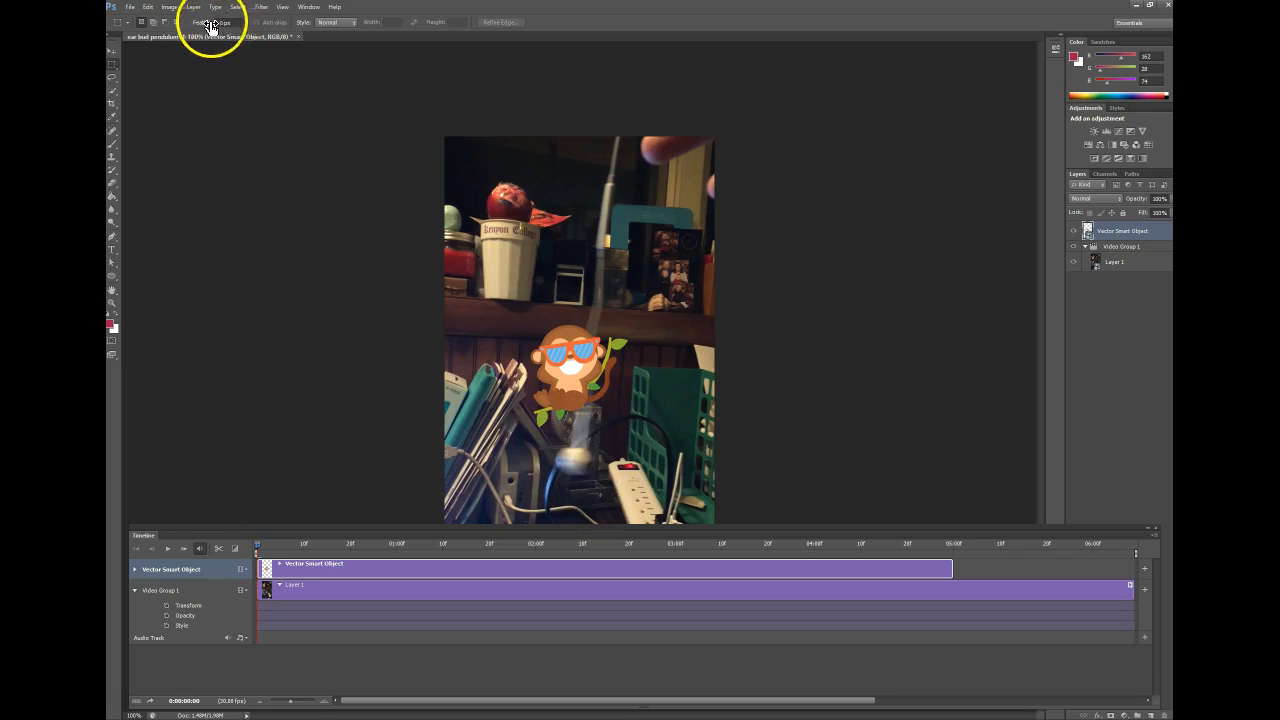
# - Transform the monkey, scaling it down to roughly 64% and positioning it over the ear bud at the bottom of the cord, and commit
pyautogui.click(148, 8)
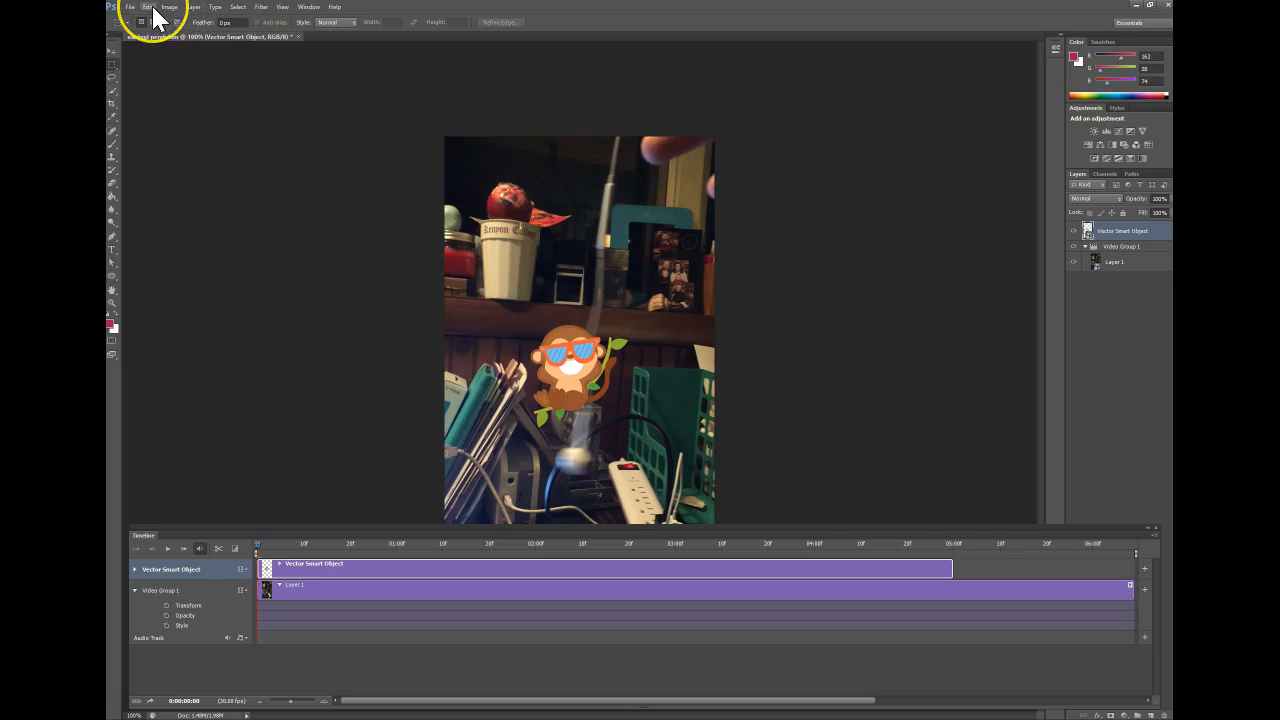
pyautogui.moveTo(168, 303)
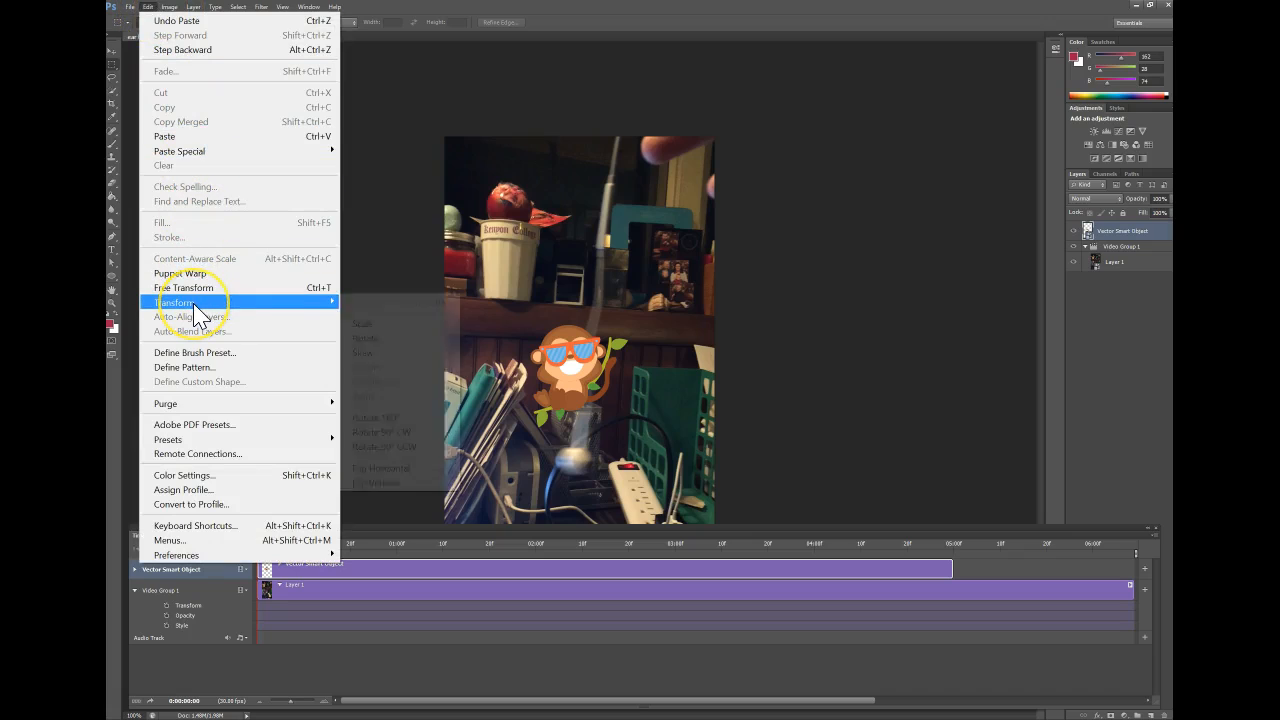
pyautogui.click(364, 337)
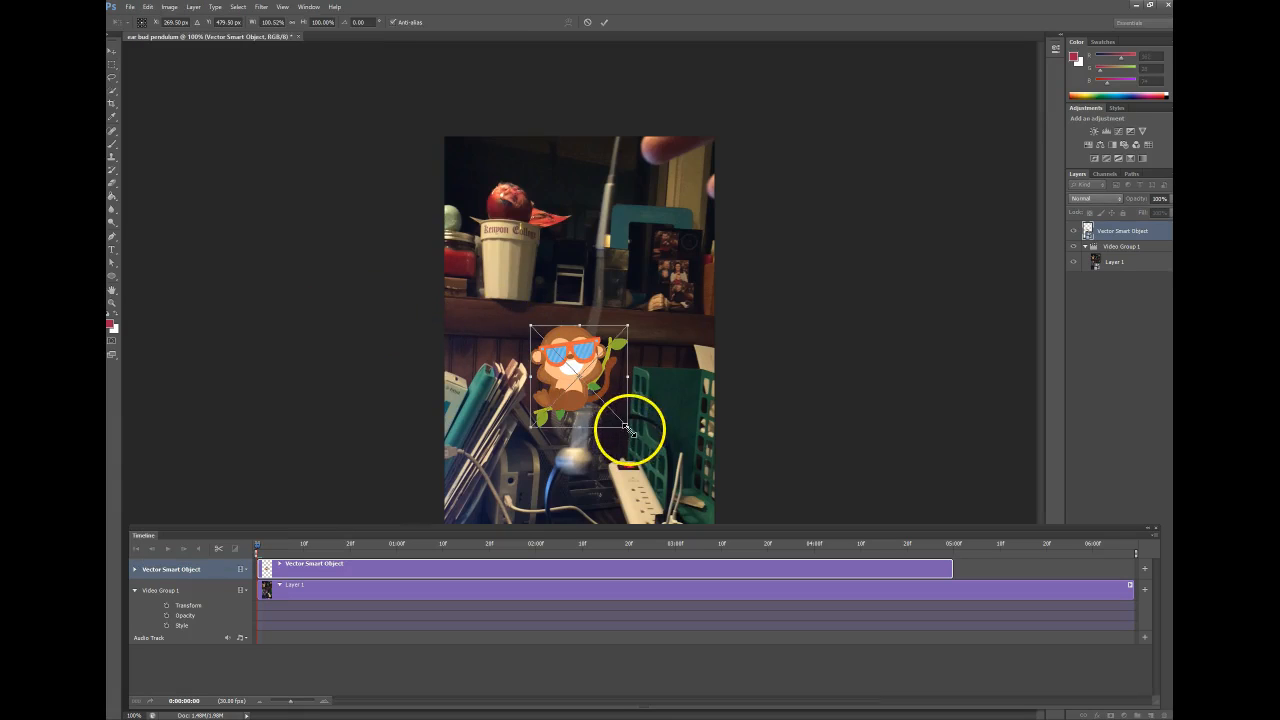
pyautogui.moveTo(628, 427); pyautogui.dragTo(597, 392)
pyautogui.moveTo(560, 348); pyautogui.dragTo(577, 452)
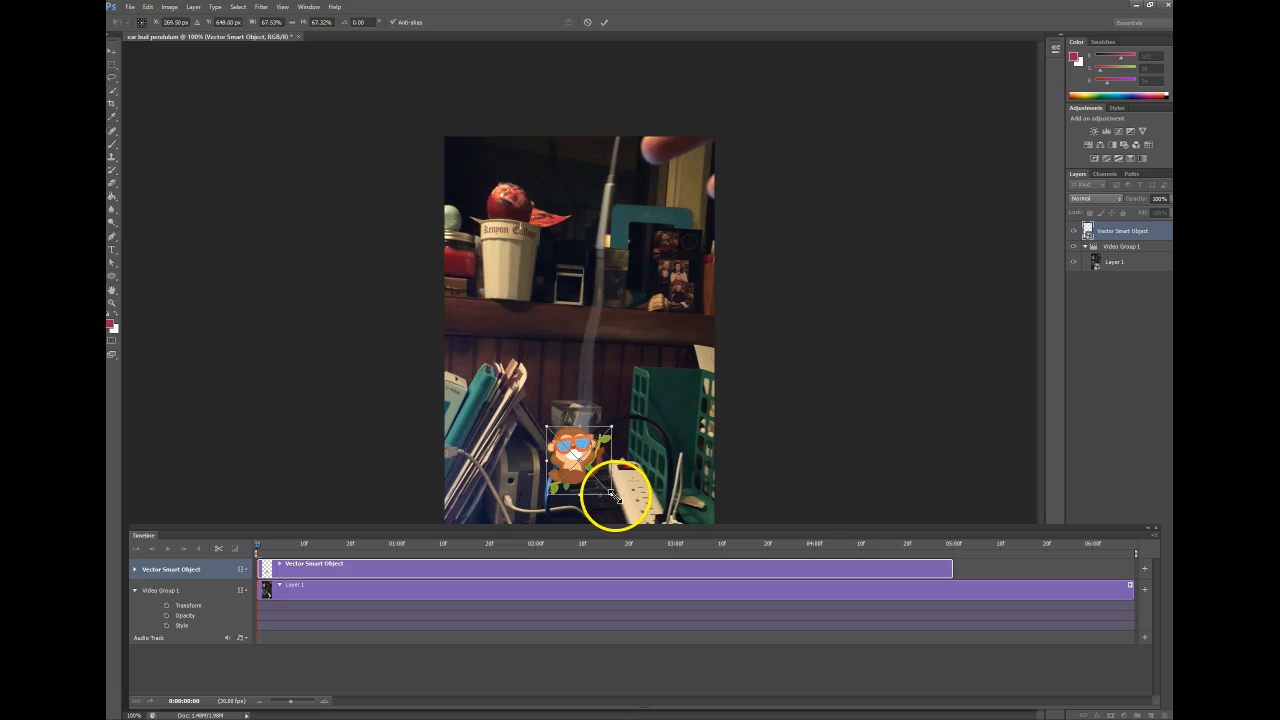
pyautogui.moveTo(612, 494)
pyautogui.mouseDown()
pyautogui.moveTo(597, 463)
pyautogui.moveTo(607, 490)
pyautogui.mouseUp()
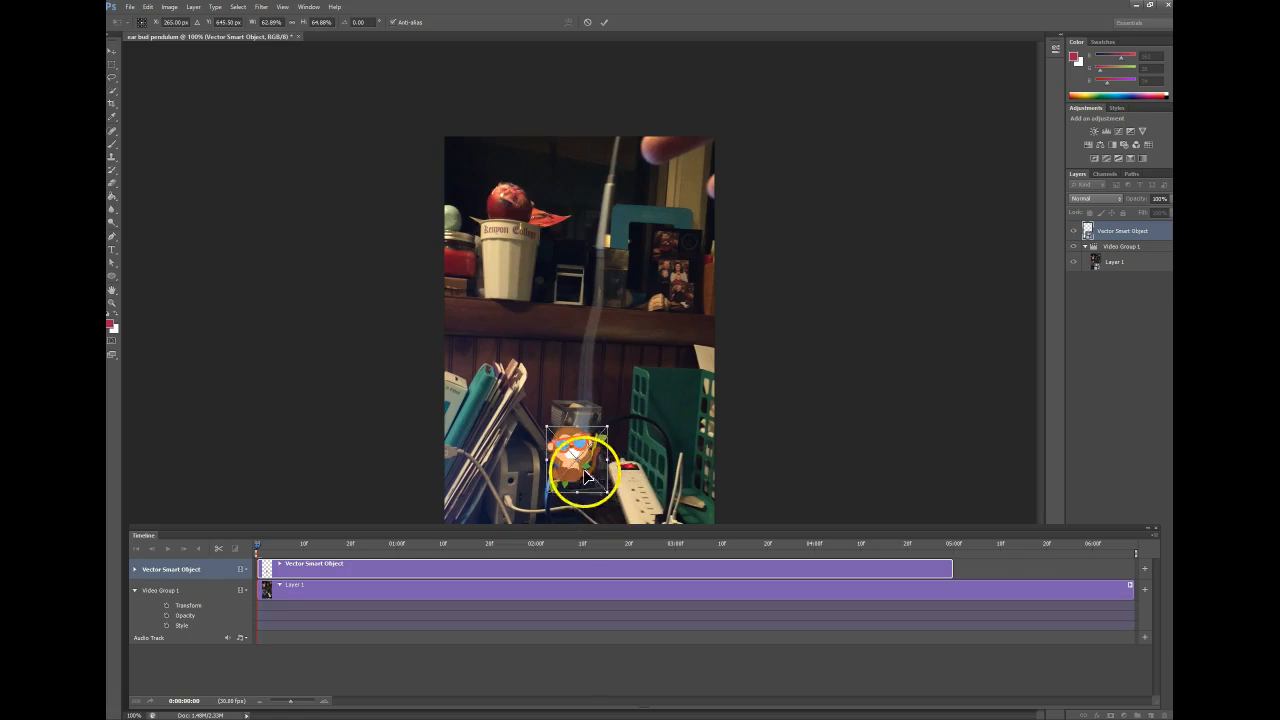
pyautogui.moveTo(573, 445); pyautogui.dragTo(555, 451)
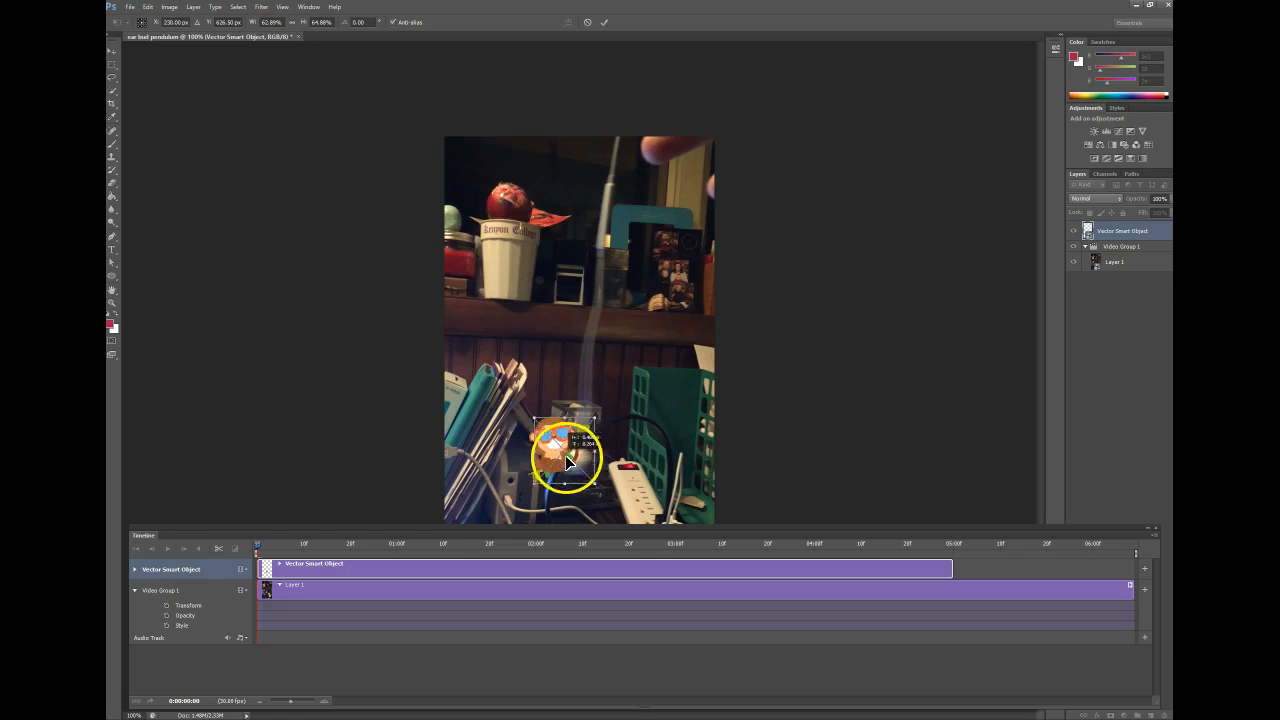
pyautogui.click(606, 21)
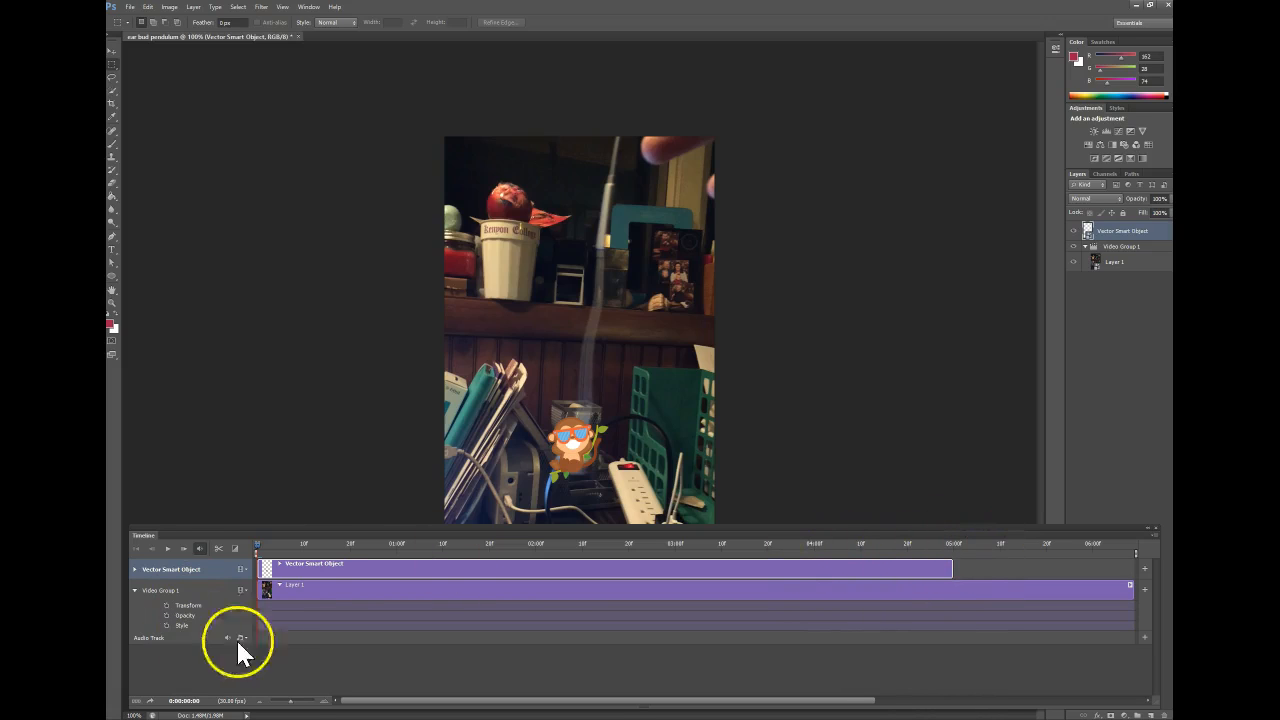
# - Play back the video with the monkey overlay and return the playhead to the first frame
pyautogui.click(168, 549)
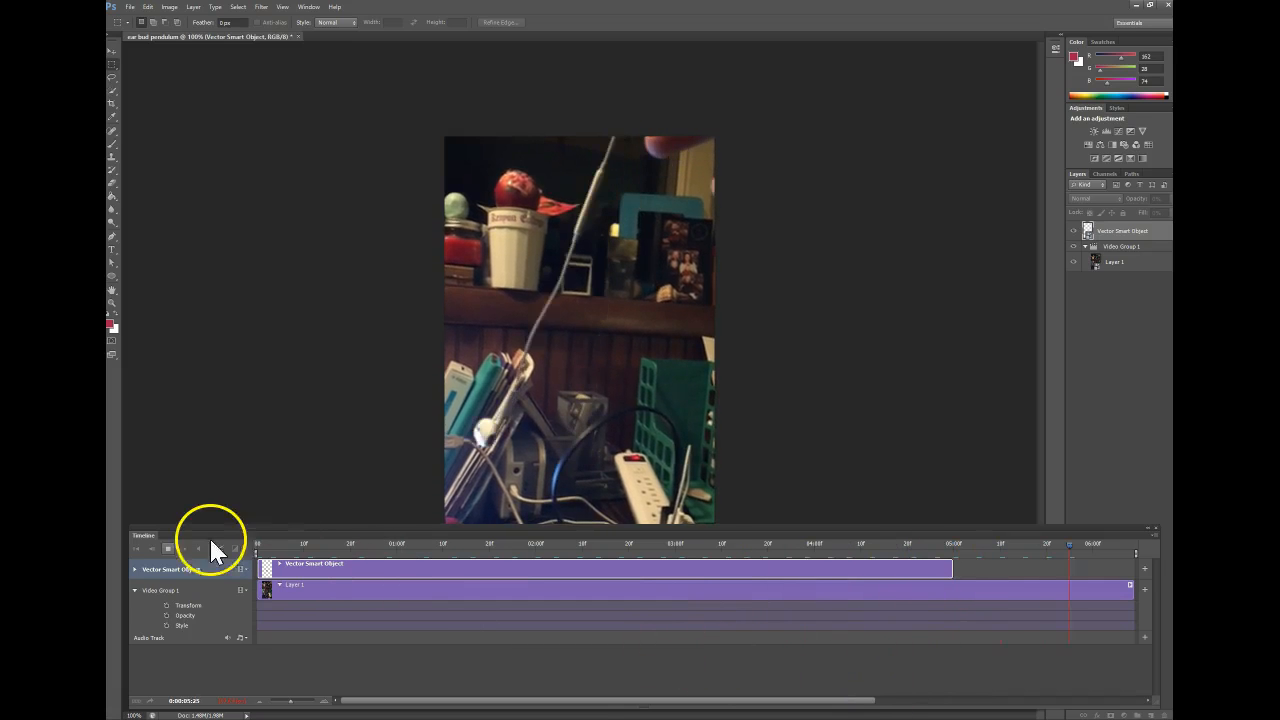
pyautogui.click(168, 556)
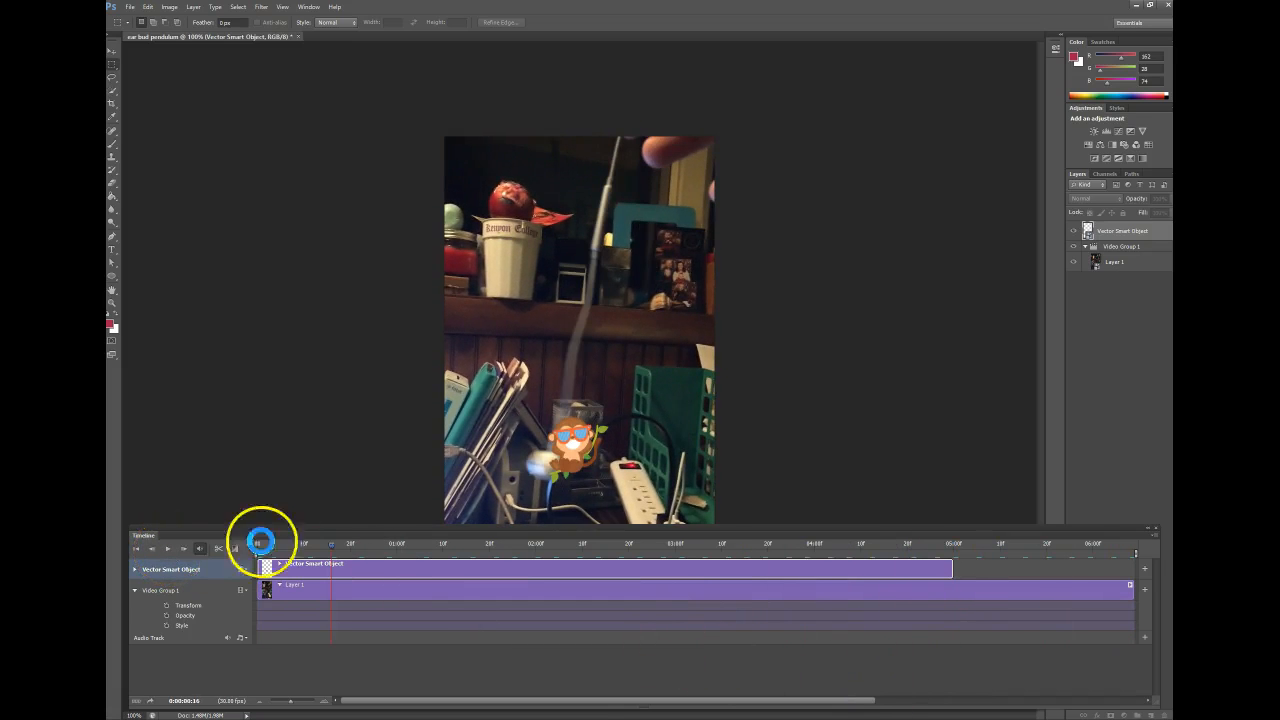
pyautogui.click(137, 549)
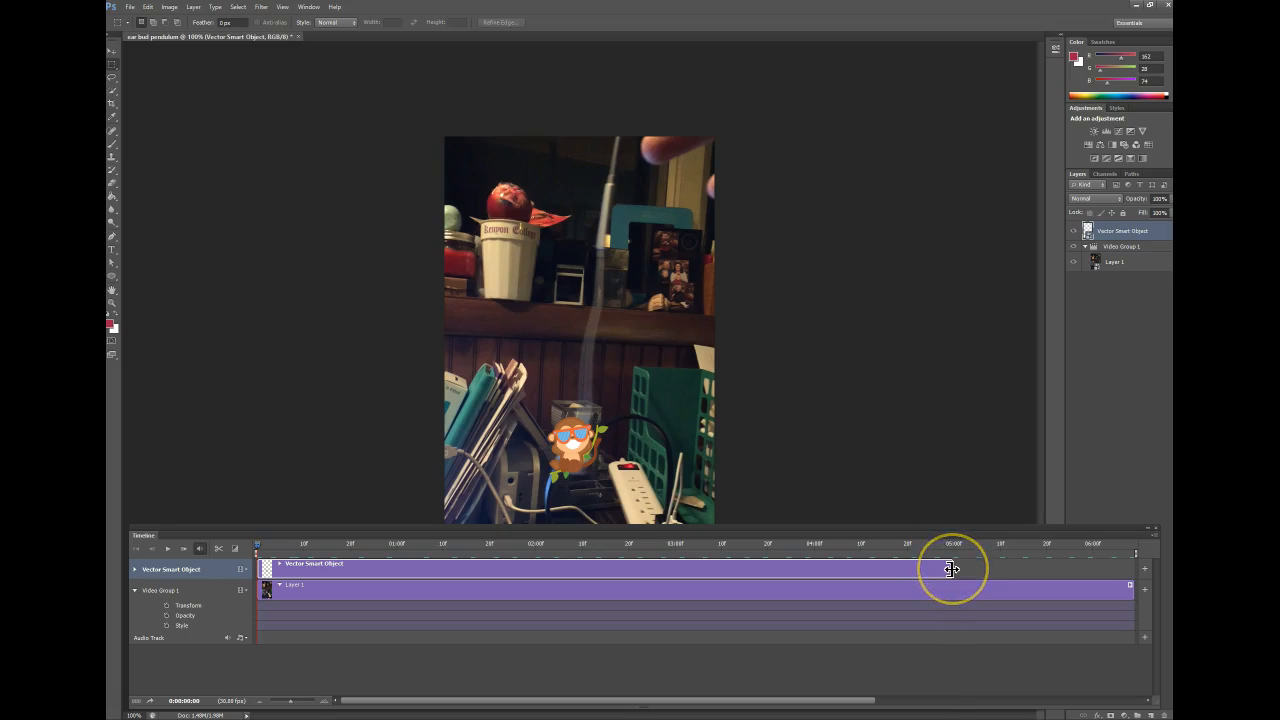
# - Trim the Vector Smart Object clip to a duration of one frame and enlarge the timeline scale to show individual frames
pyautogui.moveTo(951, 569); pyautogui.dragTo(257, 570)
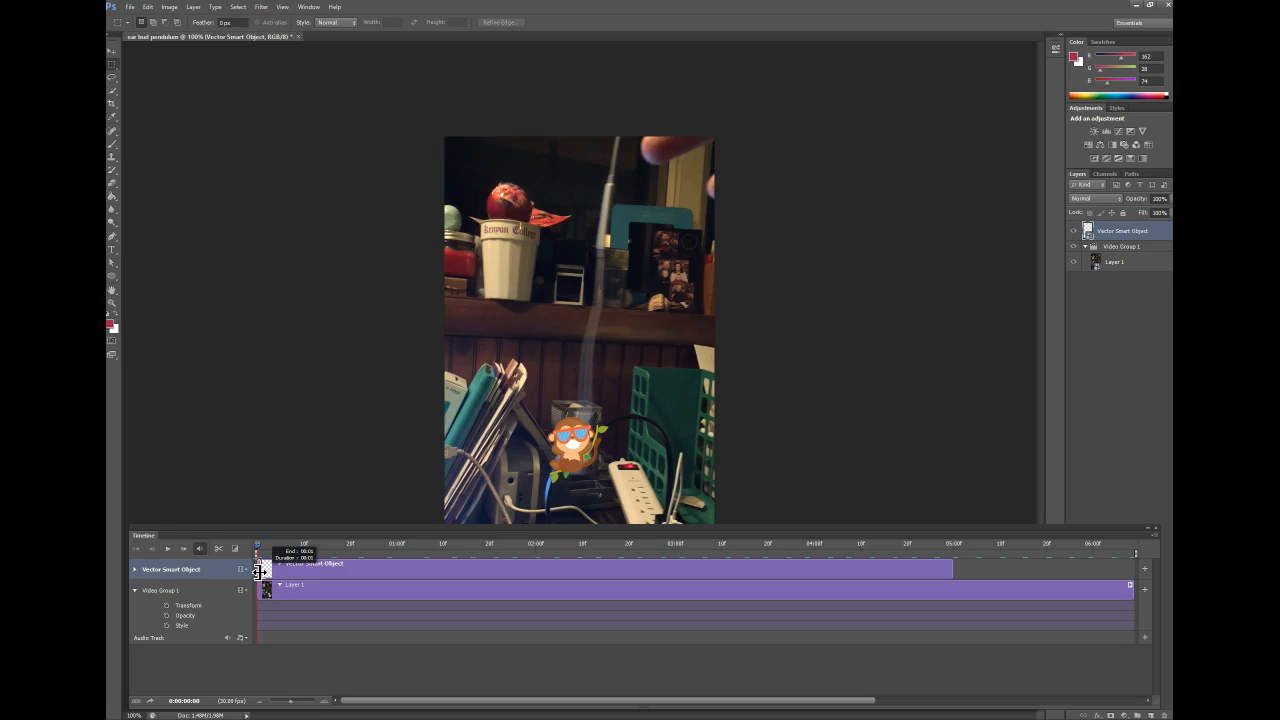
pyautogui.moveTo(257, 569); pyautogui.dragTo(259, 570)
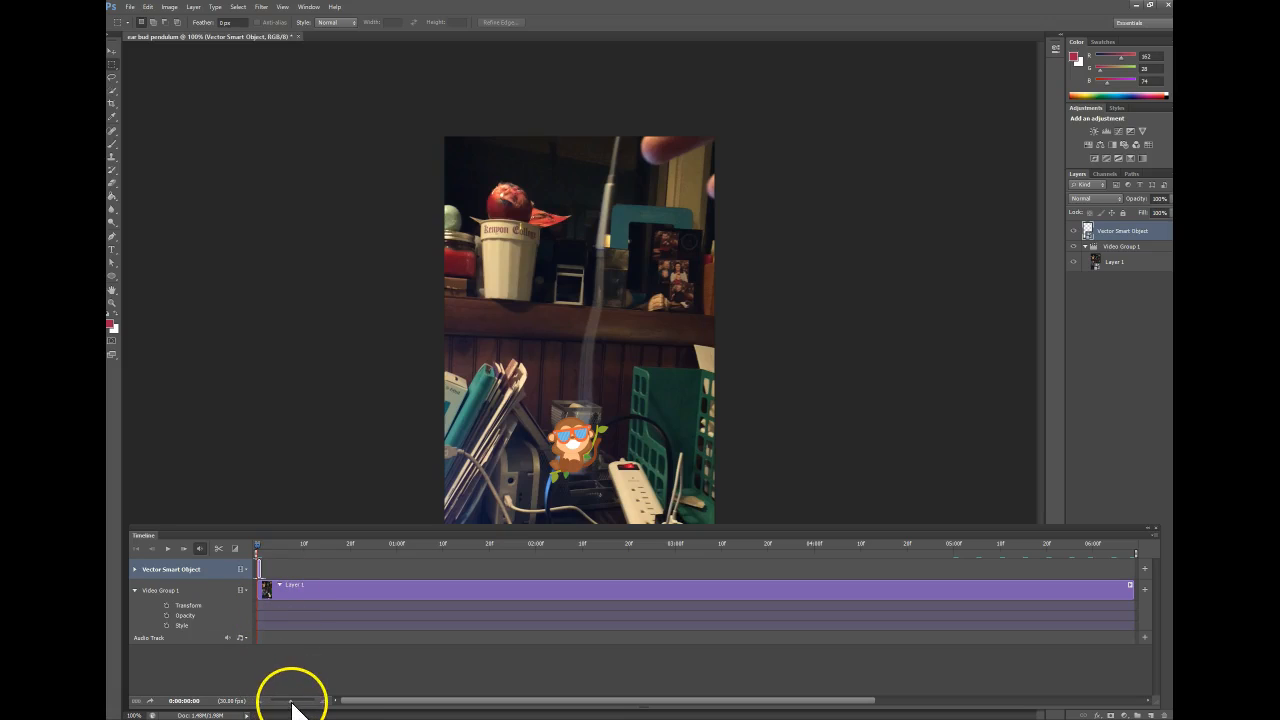
pyautogui.moveTo(297, 698)
pyautogui.mouseDown()
pyautogui.moveTo(288, 705)
pyautogui.moveTo(302, 704)
pyautogui.mouseUp()
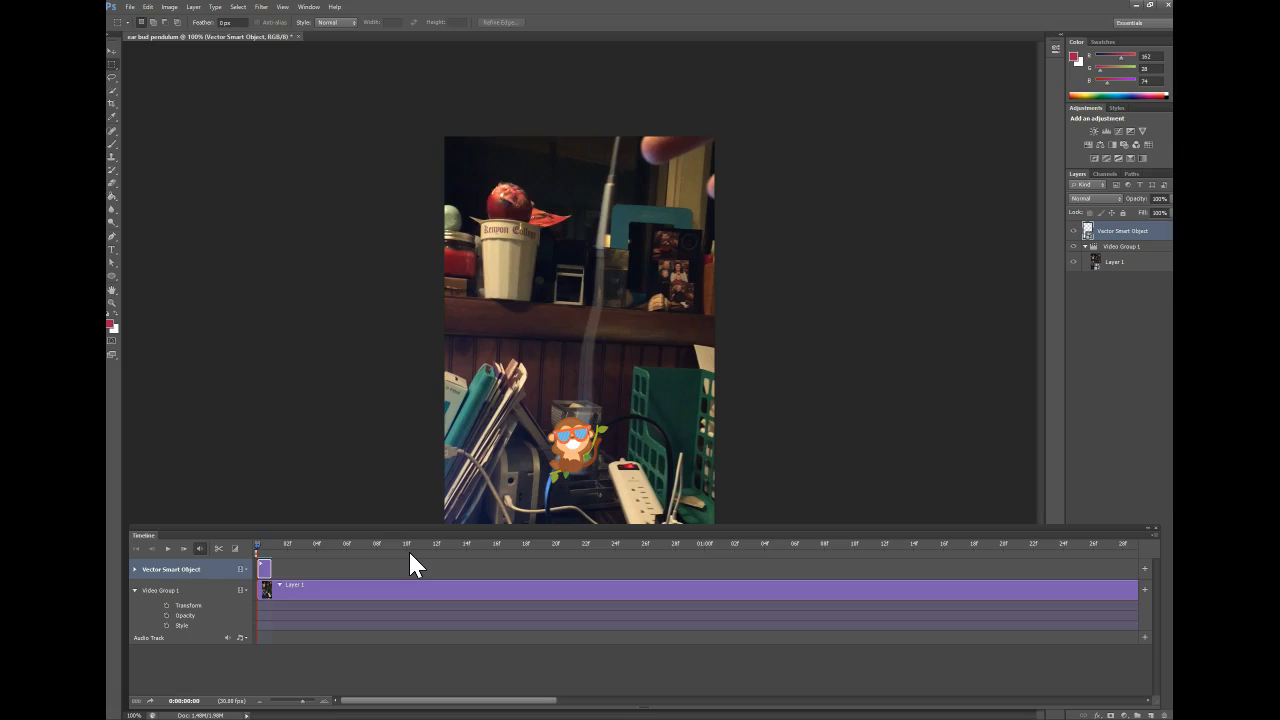
# - Duplicate the Vector Smart Object layer and place the copy's clip directly after the original in the same track, starting at frame 0:00:00:01
pyautogui.press('Right')
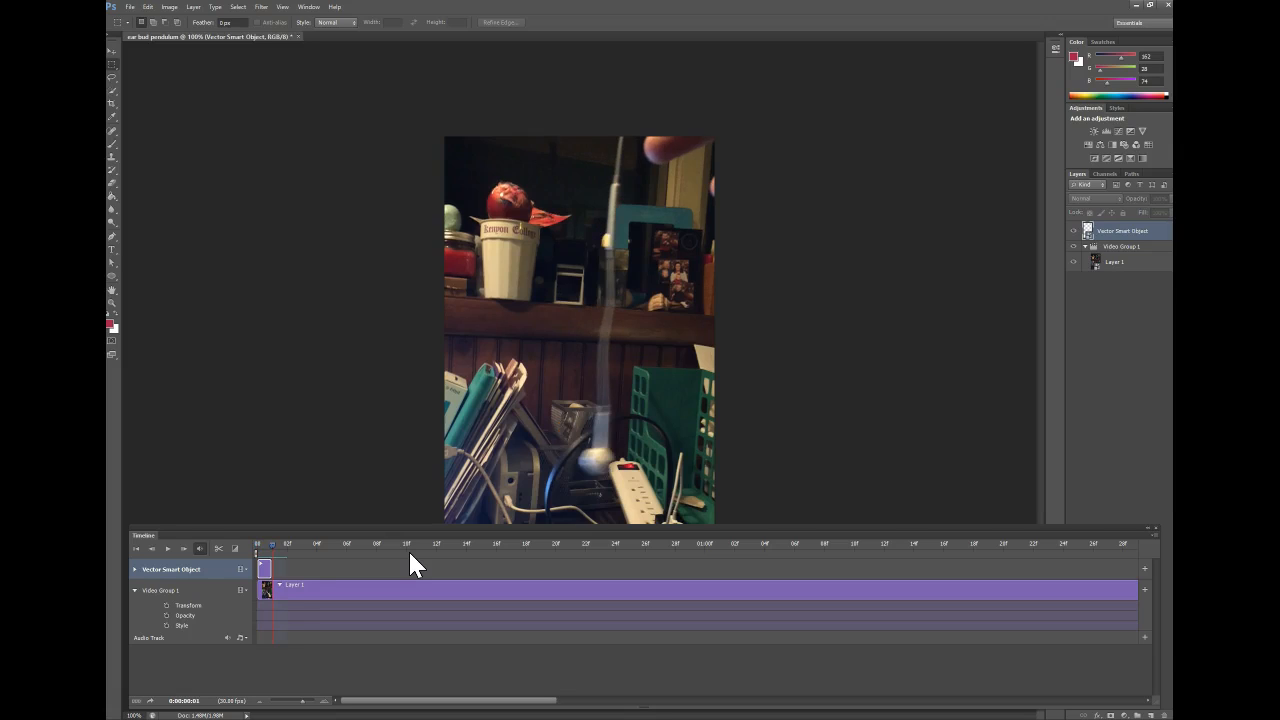
pyautogui.moveTo(560, 428); pyautogui.dragTo(599, 479)
pyautogui.press('Left')
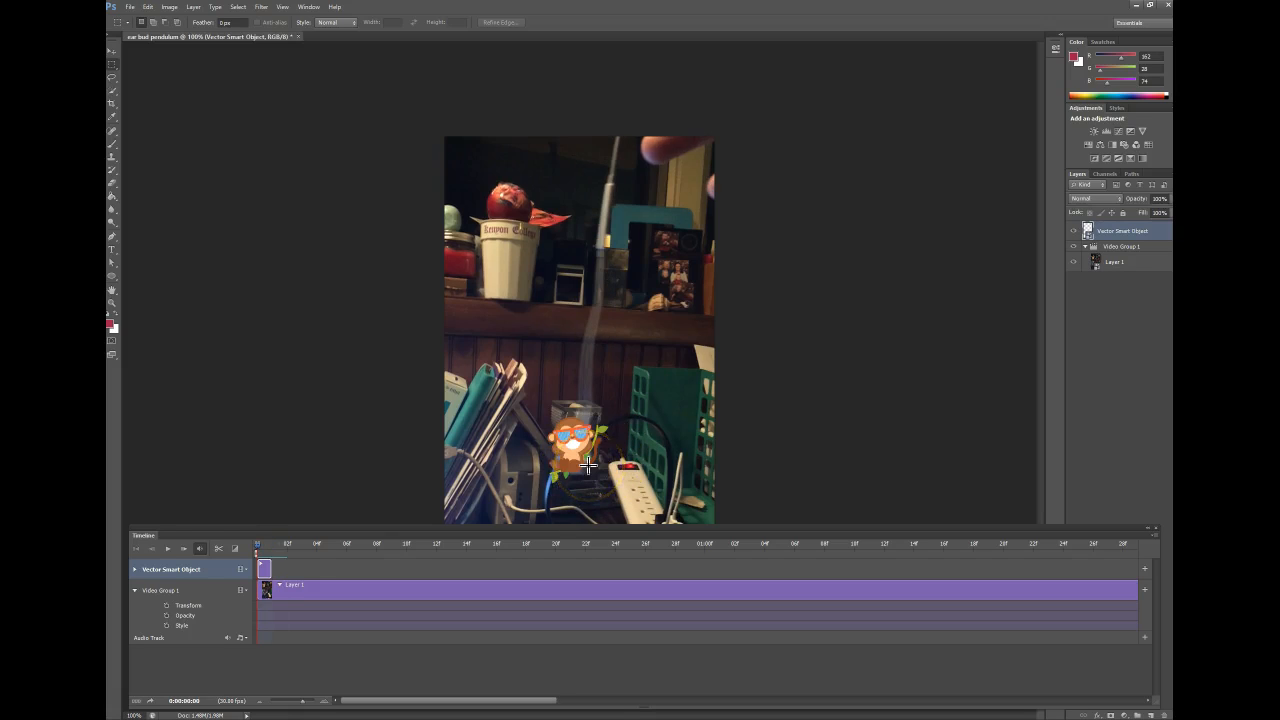
pyautogui.press('Right')
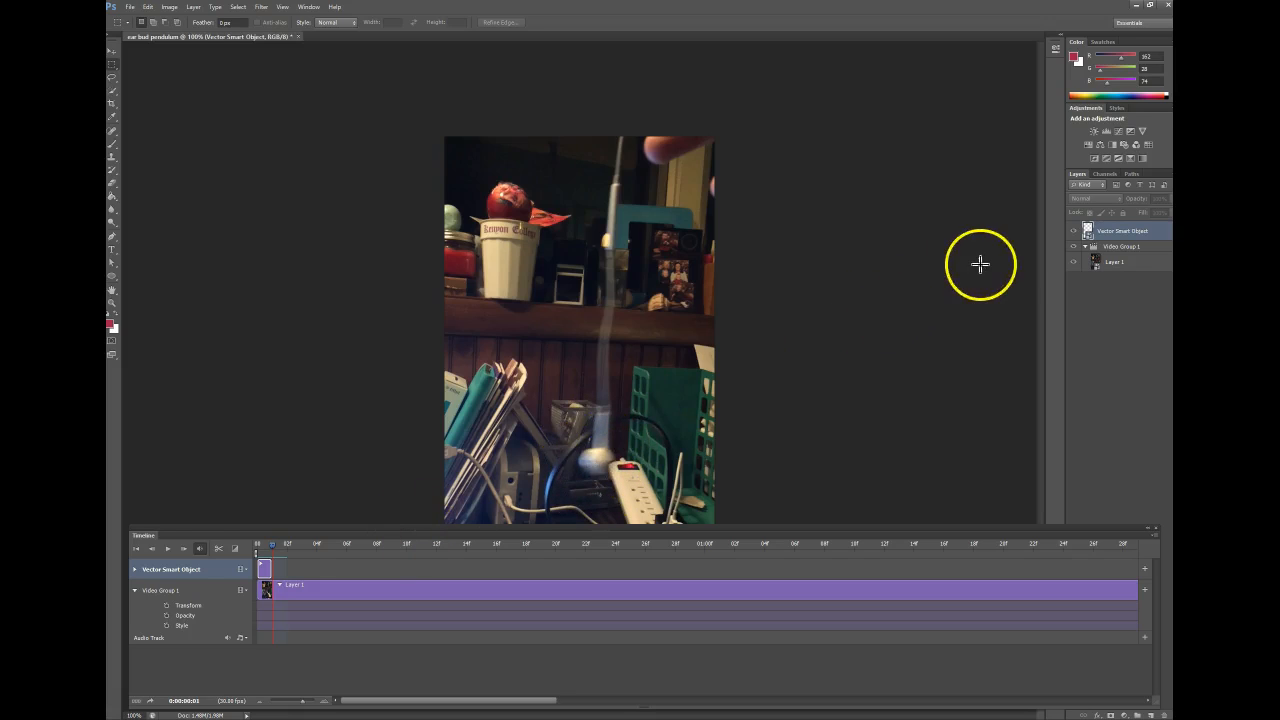
pyautogui.rightClick(1124, 238)
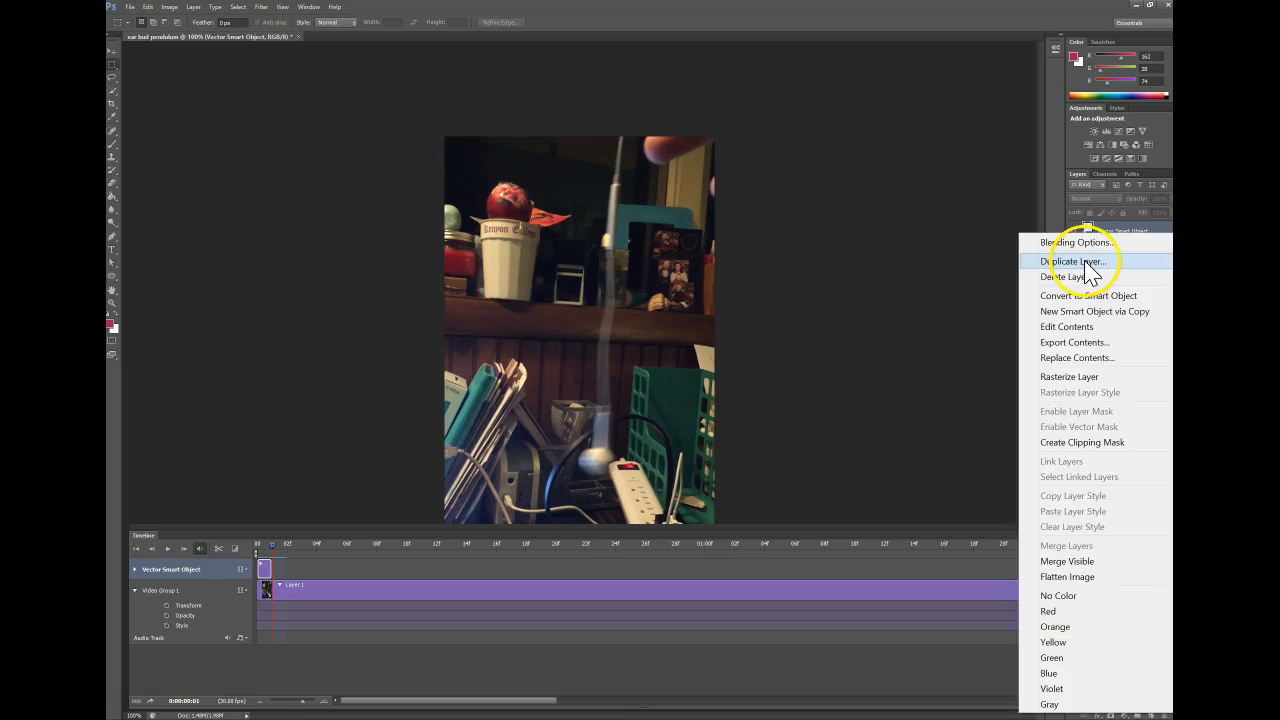
pyautogui.click(1087, 264)
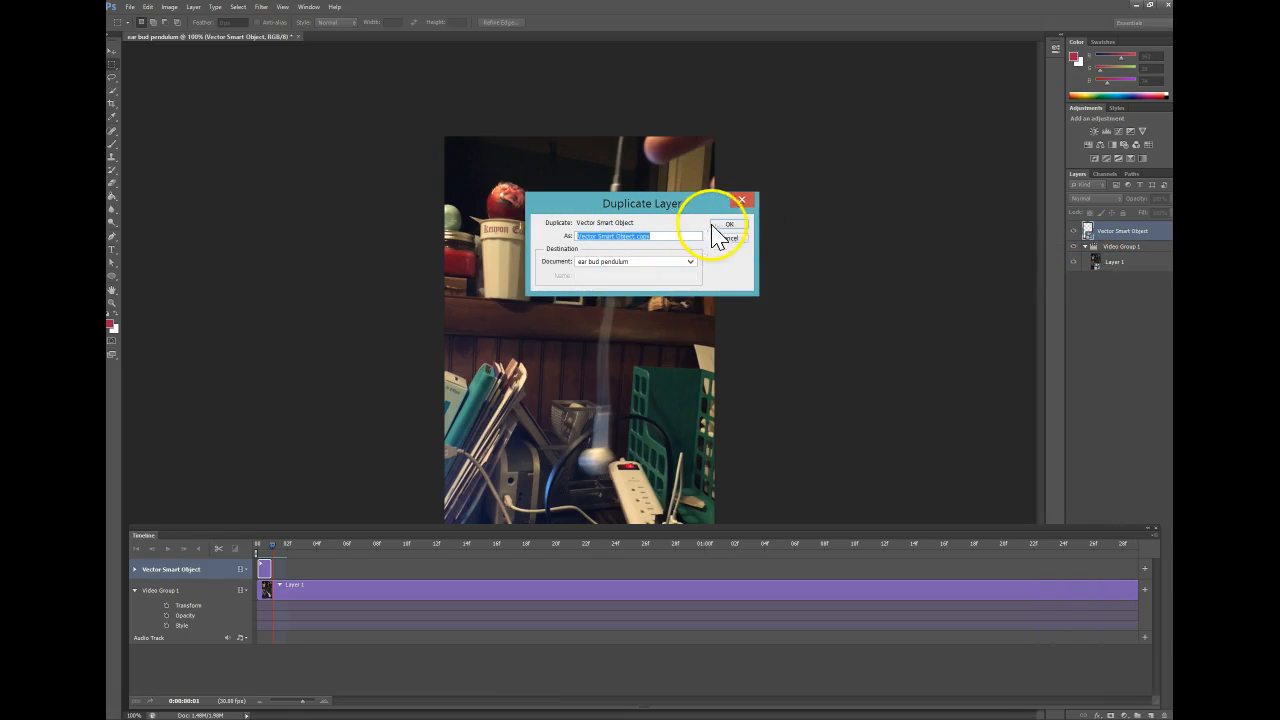
pyautogui.click(727, 225)
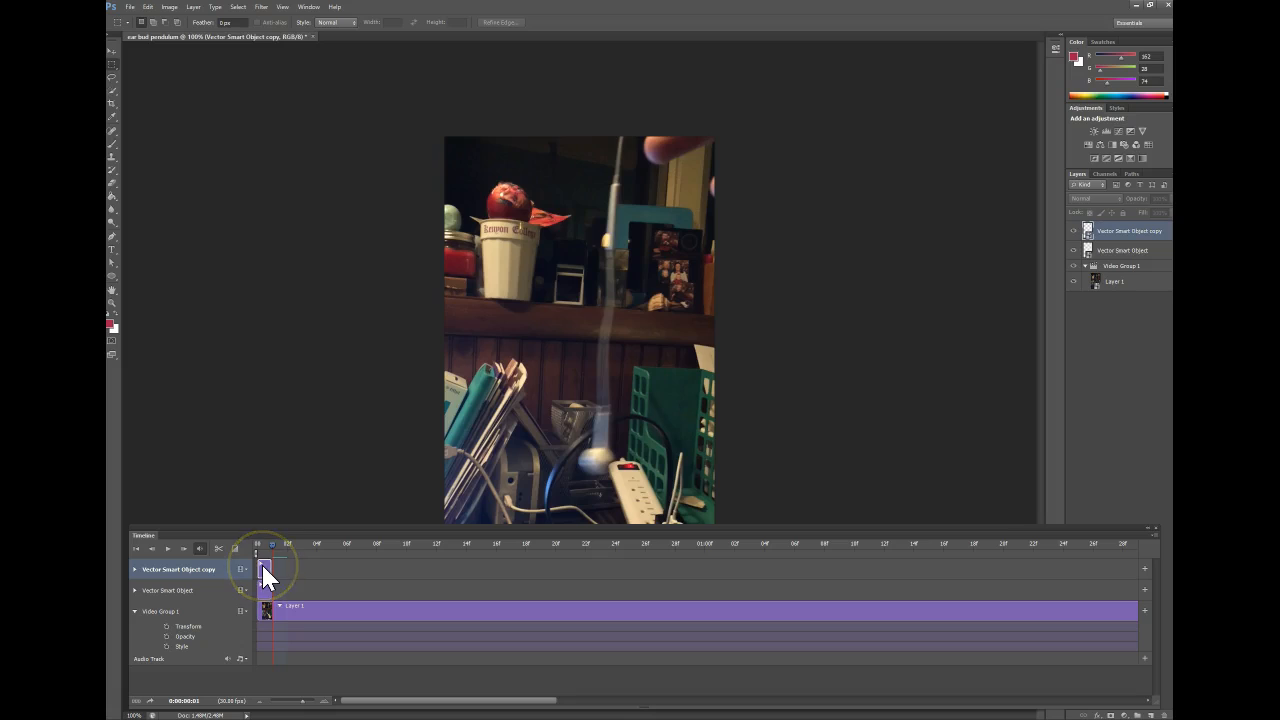
pyautogui.moveTo(267, 566); pyautogui.dragTo(280, 589)
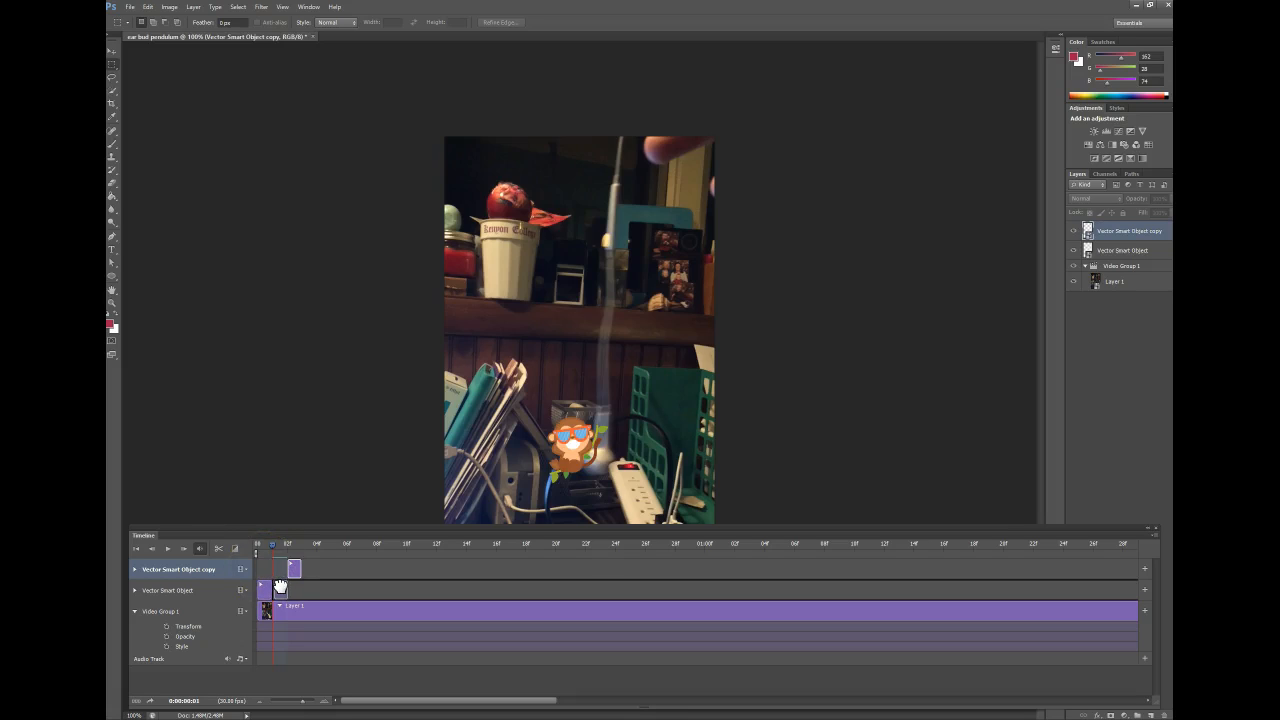
pyautogui.moveTo(280, 589); pyautogui.dragTo(282, 590)
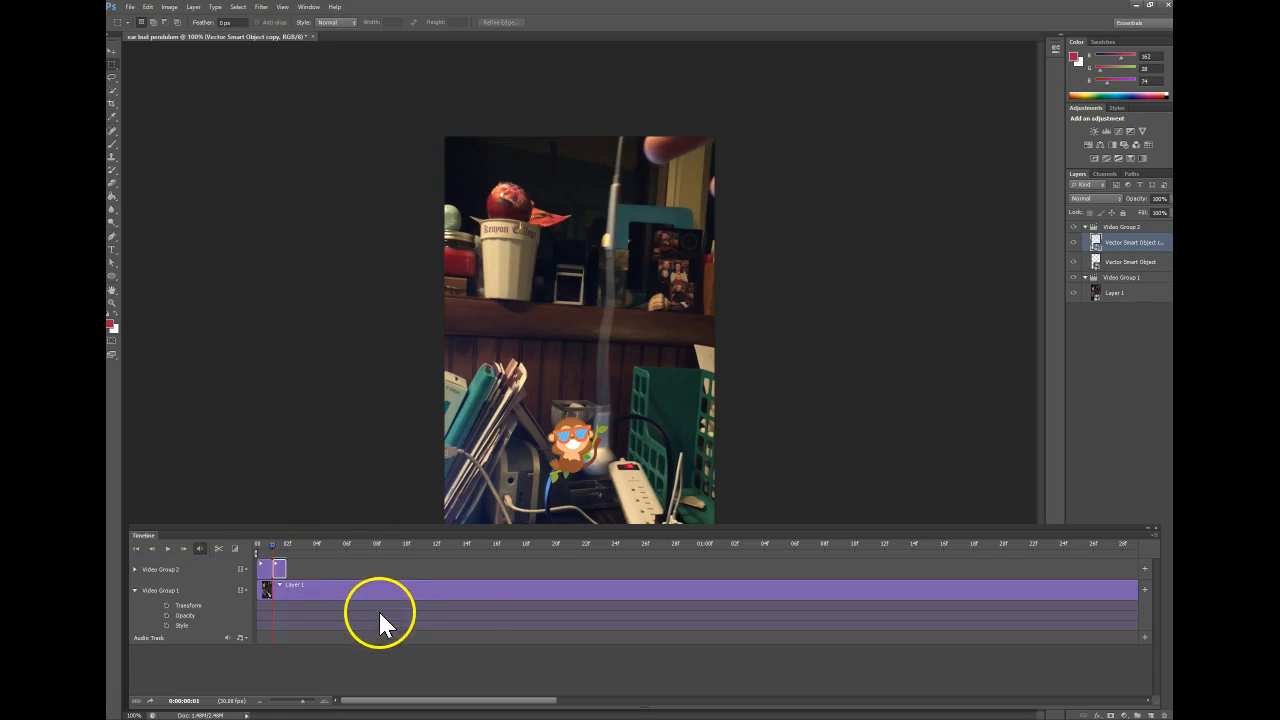
# - Compare the first two frames and move the copied monkey over the ear bud at frame 0:00:00:01
pyautogui.press('Left')
pyautogui.press('Right')
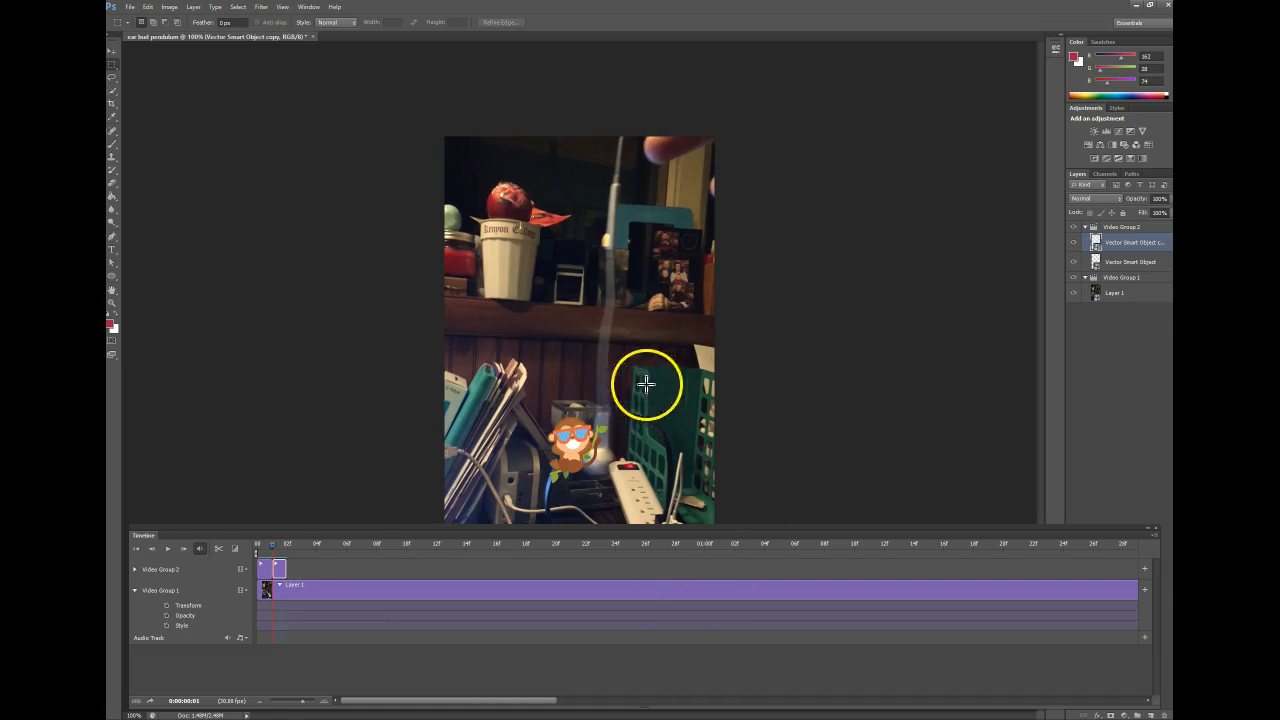
pyautogui.click(113, 49)
pyautogui.moveTo(571, 447); pyautogui.dragTo(600, 453)
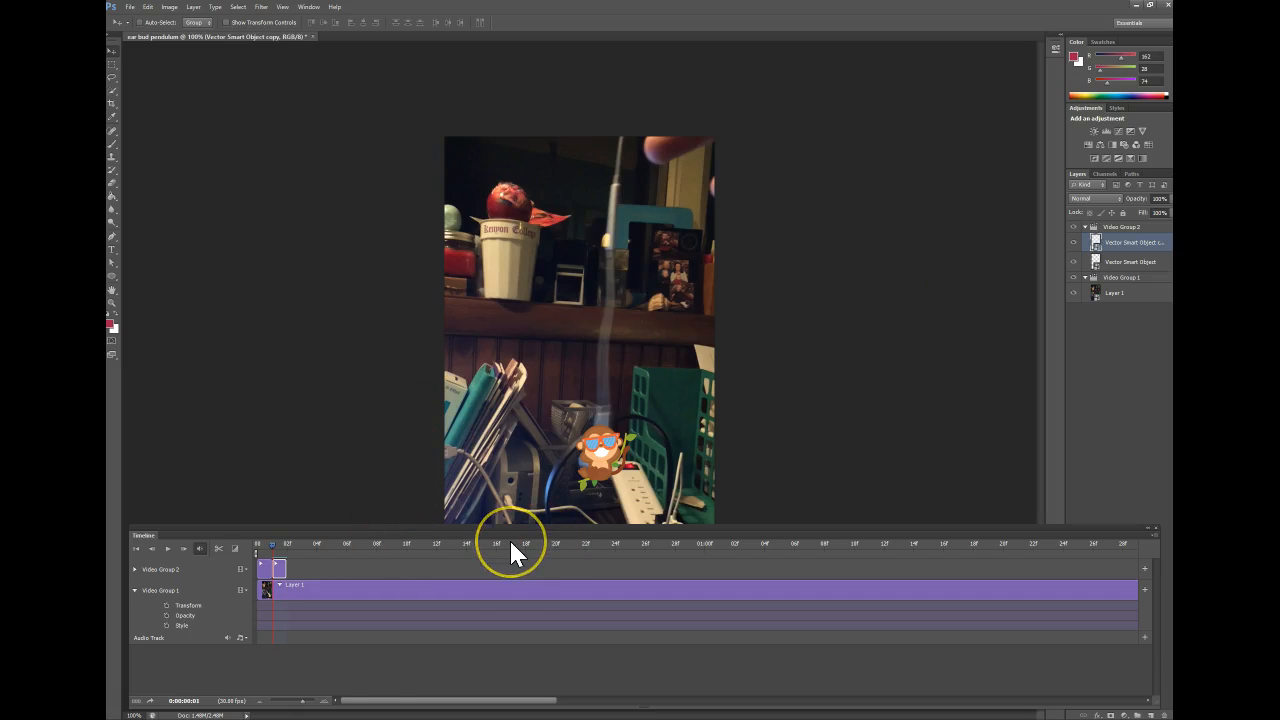
# - Advance to frame 0:00:00:02, duplicate the monkey copy layer, and move the new monkey onto the ear bud
pyautogui.press('Right')
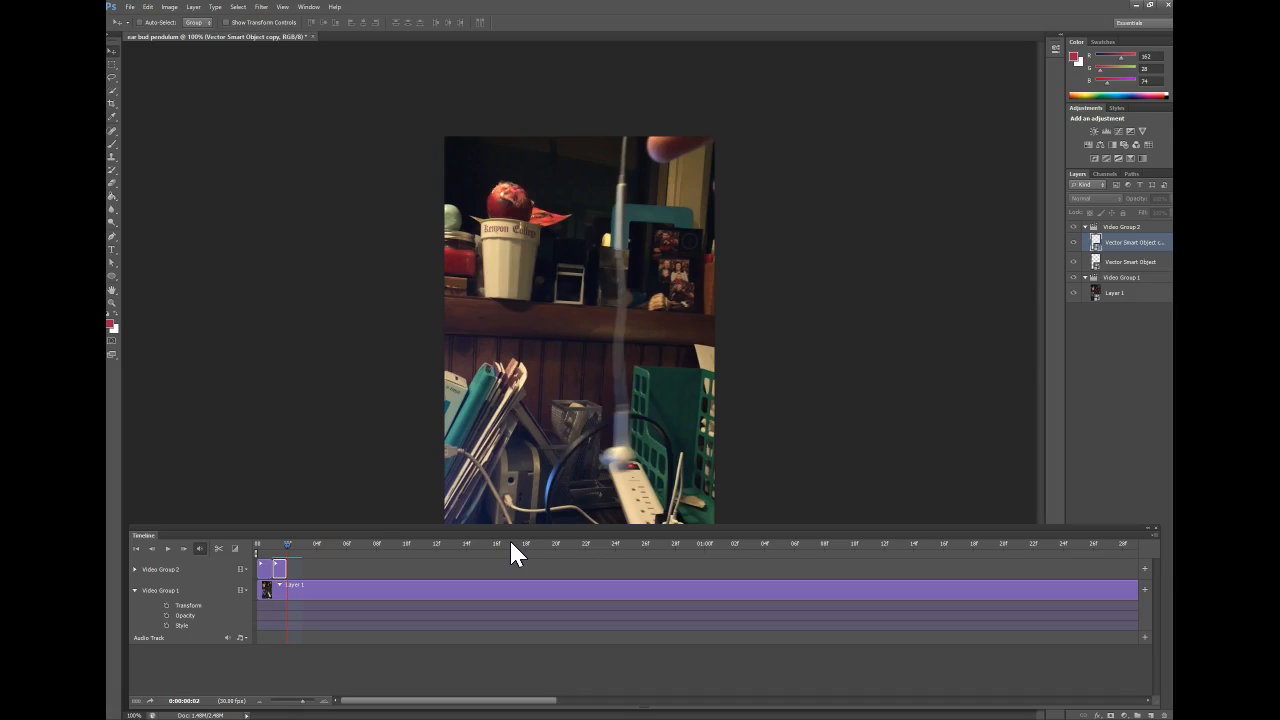
pyautogui.rightClick(1127, 246)
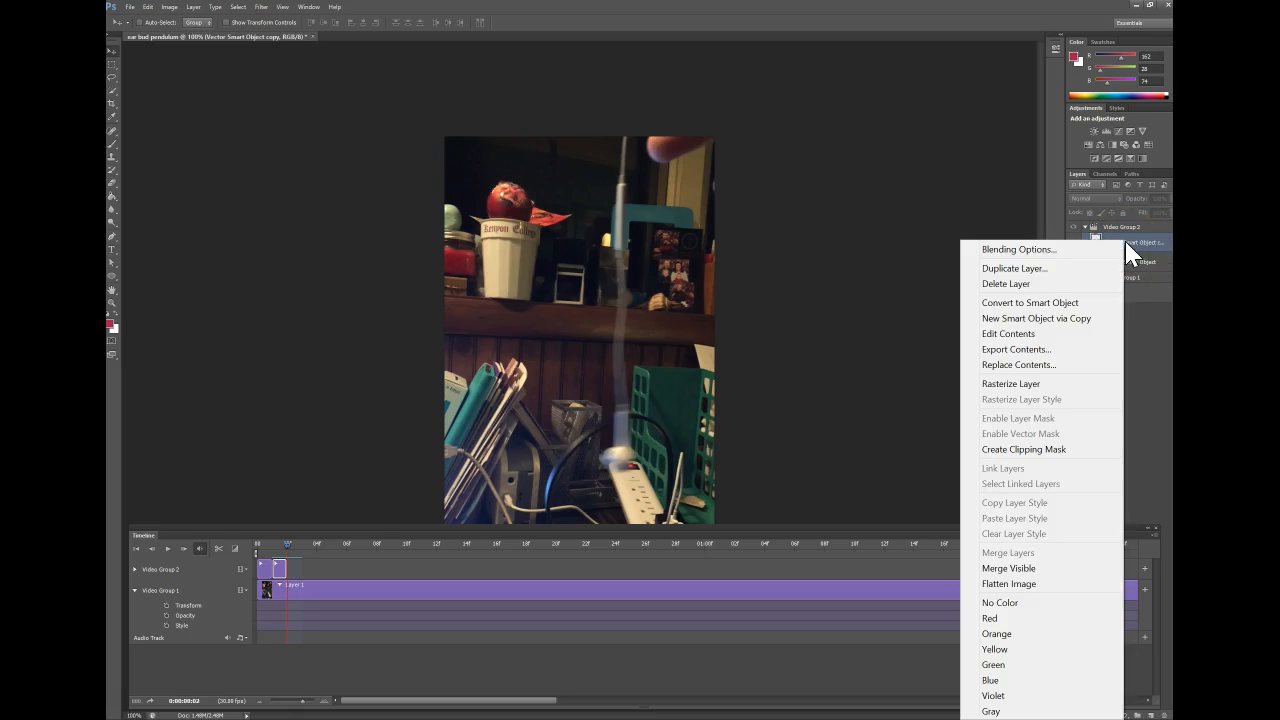
pyautogui.click(1041, 269)
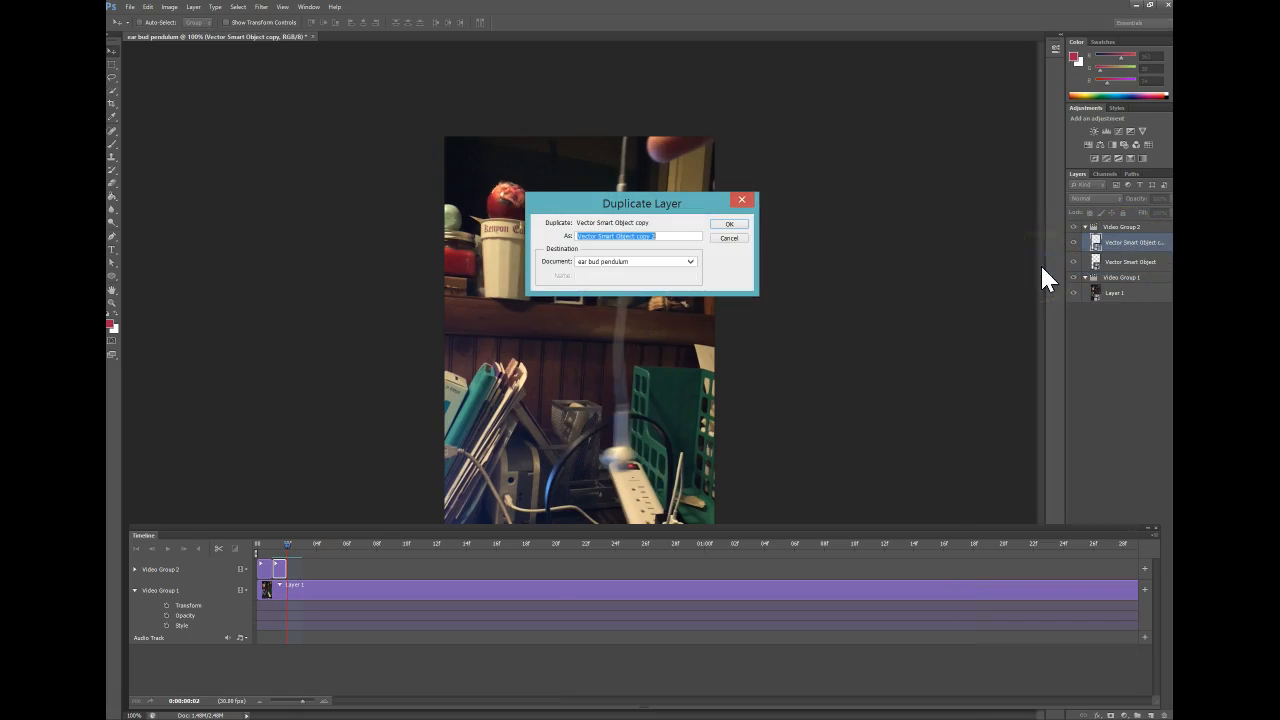
pyautogui.click(729, 224)
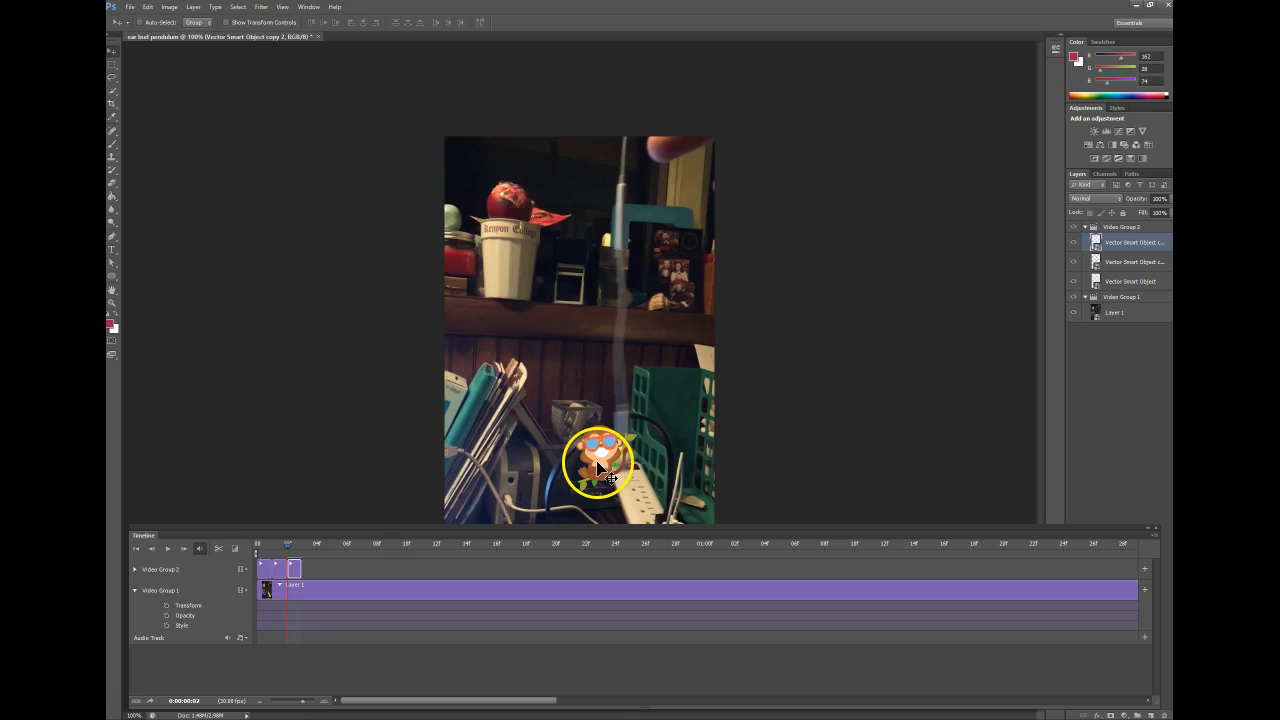
pyautogui.moveTo(612, 460); pyautogui.dragTo(613, 460)
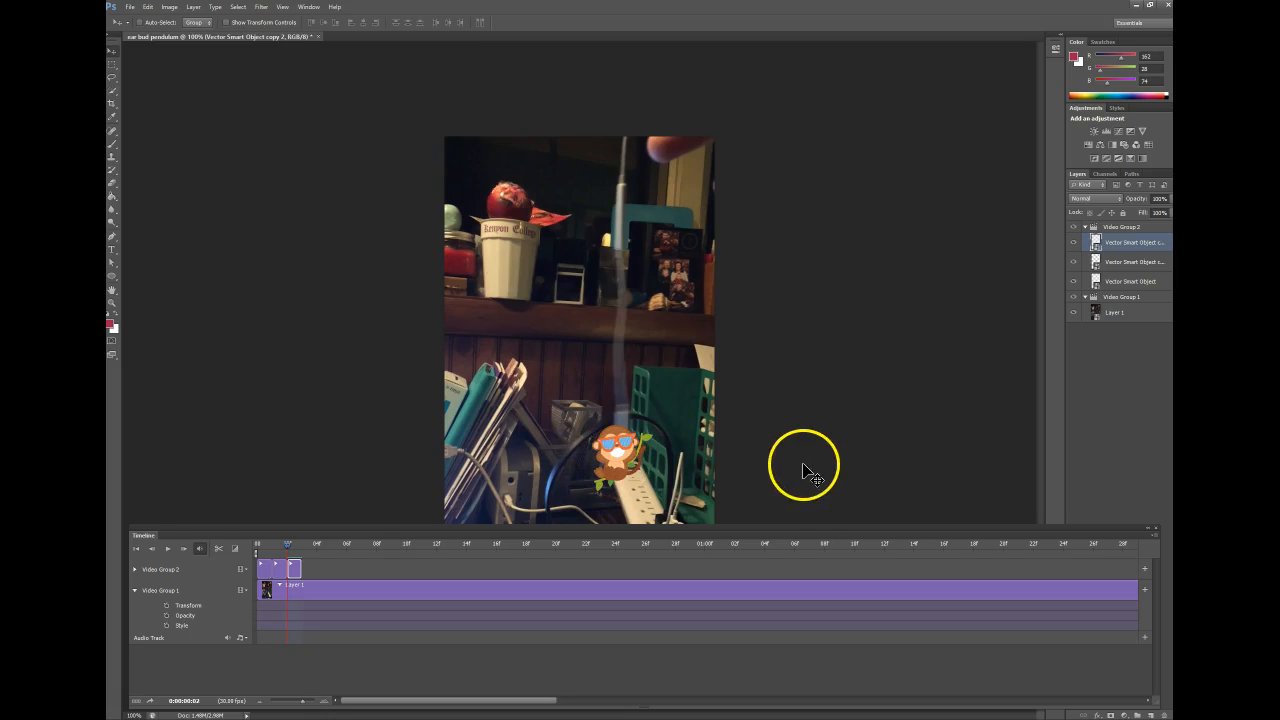
# - Step back and forth through the first frames to check how the monkey follows the ear bud
pyautogui.press('Right')
pyautogui.press('Left')
pyautogui.press('Left')
pyautogui.press('Left')
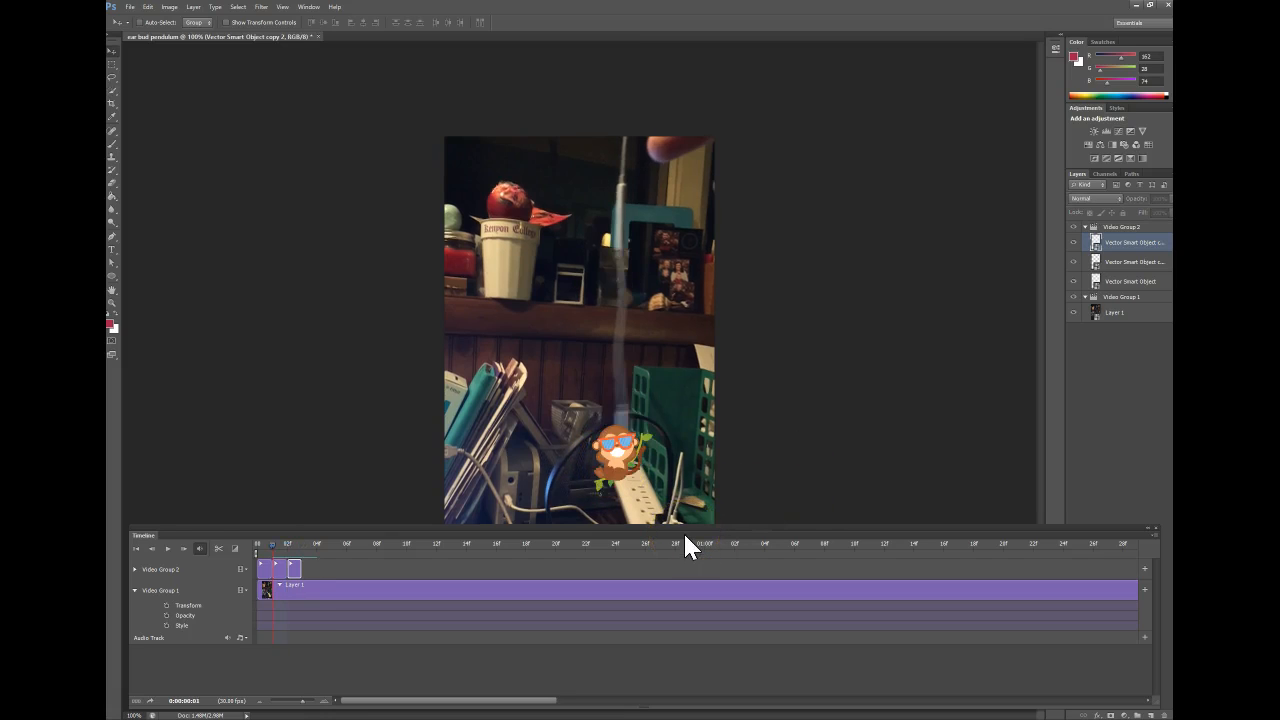
pyautogui.press('Right')
pyautogui.press('Right')
pyautogui.press('Right')
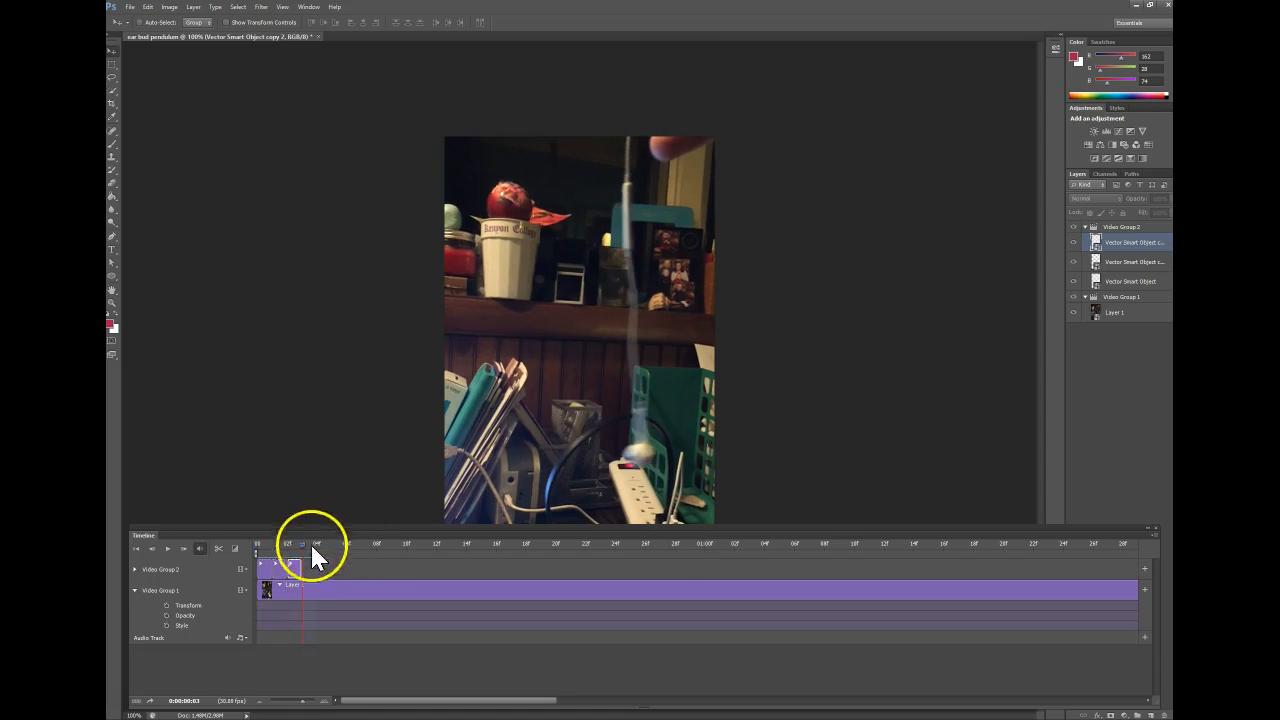
pyautogui.press('Left')
pyautogui.press('Left')
pyautogui.press('Left')
pyautogui.press('Right')
pyautogui.press('Right')
pyautogui.press('Right')
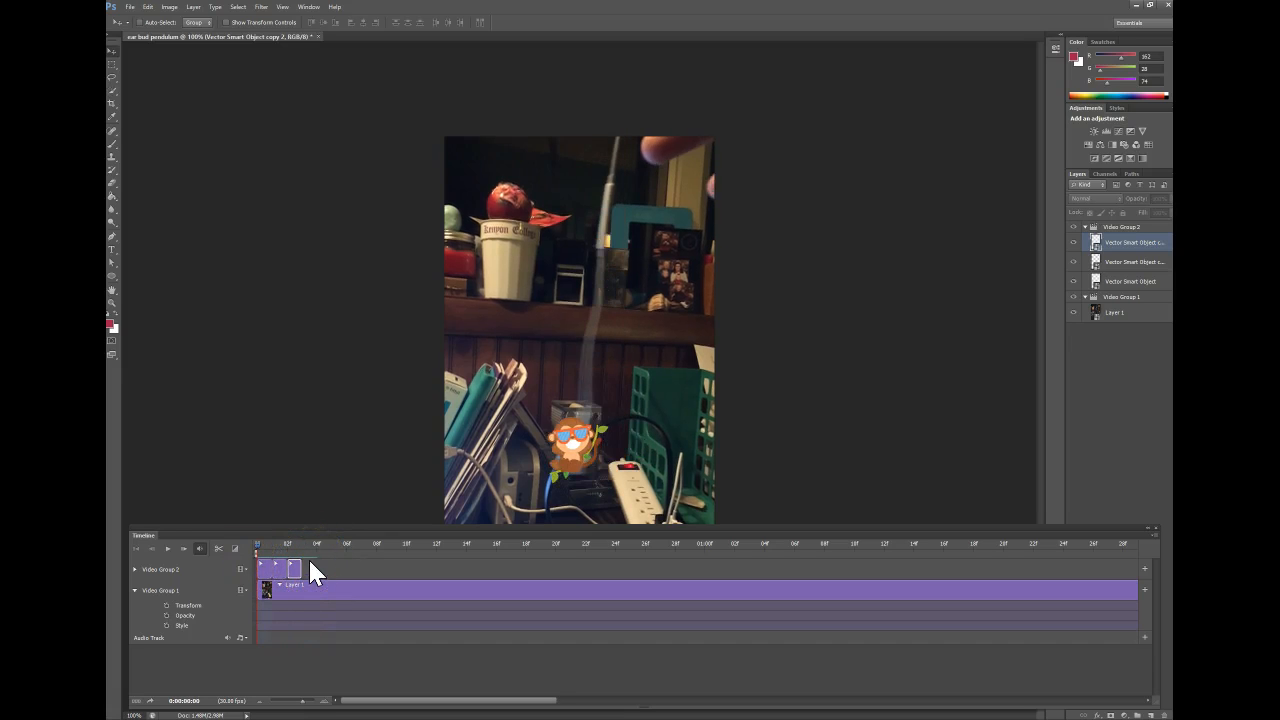
pyautogui.press('Left')
pyautogui.press('Left')
pyautogui.press('Left')
# - Select all three monkey layers in Video Group 2 and duplicate them within the ear bud pendulum document
pyautogui.keyDown('shift'); pyautogui.click(1123, 264); pyautogui.keyUp('shift')
pyautogui.keyDown('shift'); pyautogui.click(1119, 283); pyautogui.keyUp('shift')
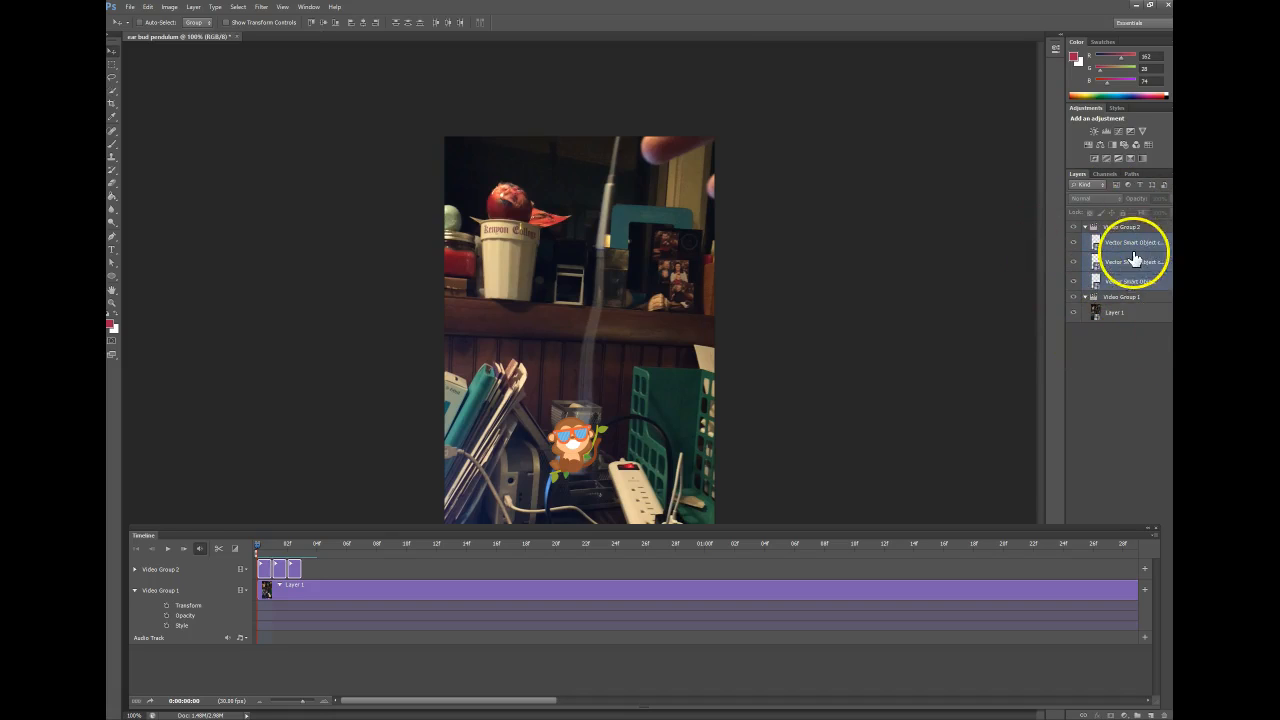
pyautogui.rightClick(1124, 266)
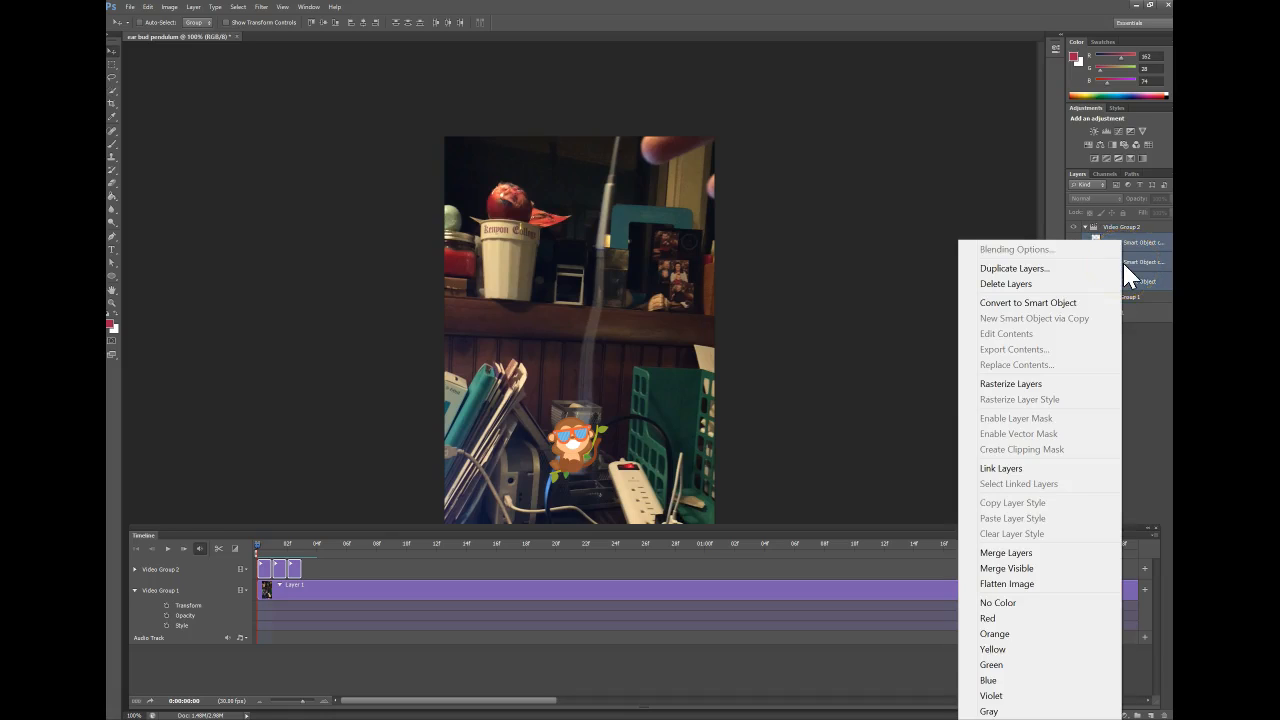
pyautogui.click(1026, 269)
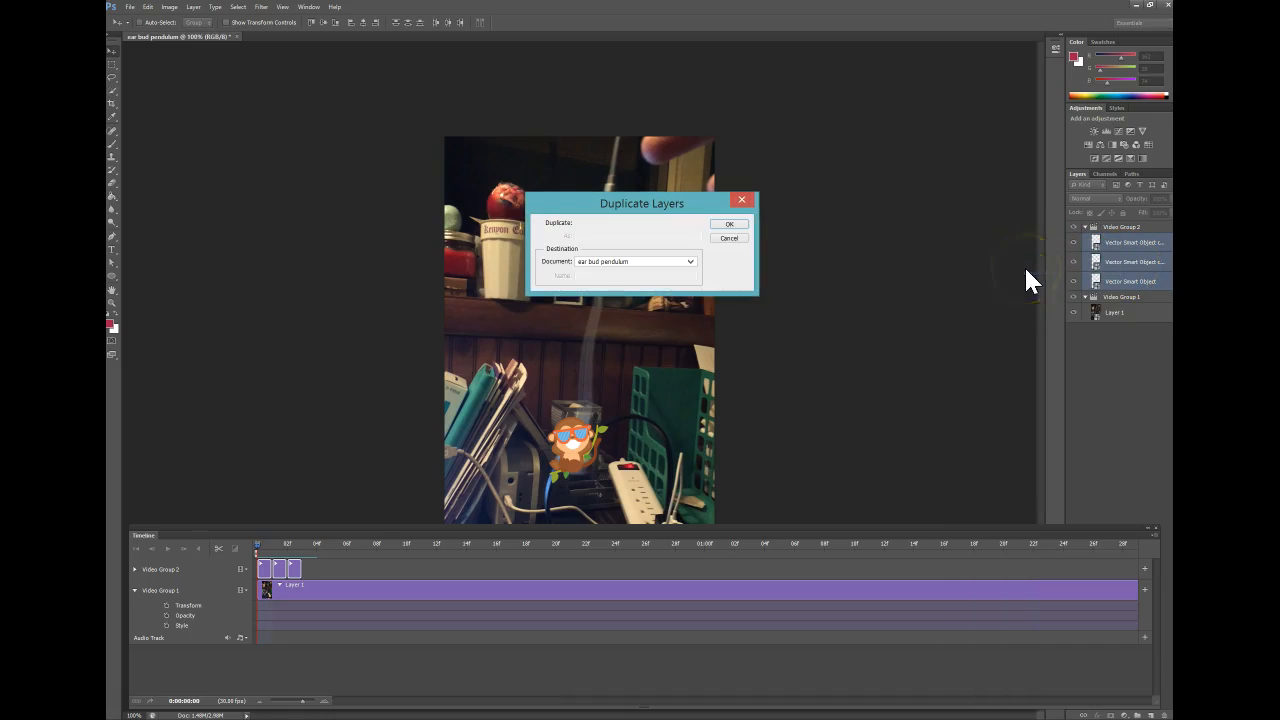
pyautogui.click(728, 226)
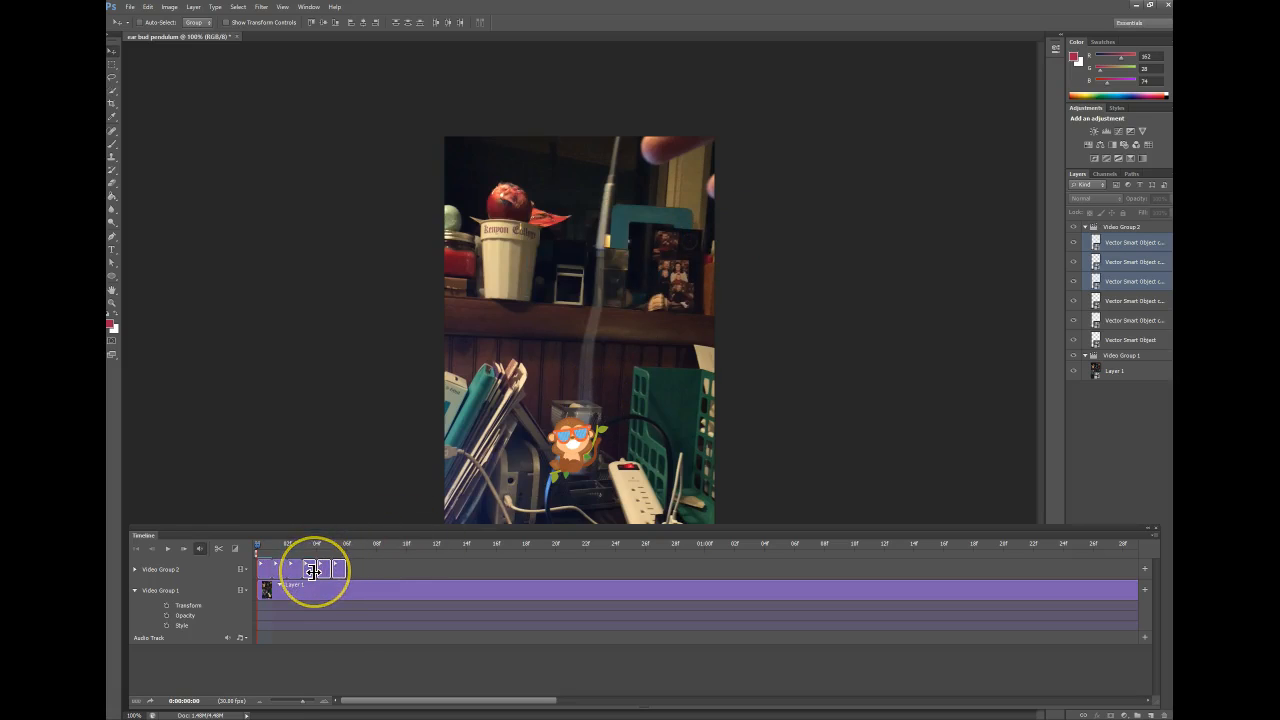
# - Advance to frame 0:00:00:03 and move the three newly duplicated monkeys together onto the ear bud
pyautogui.press('Right')
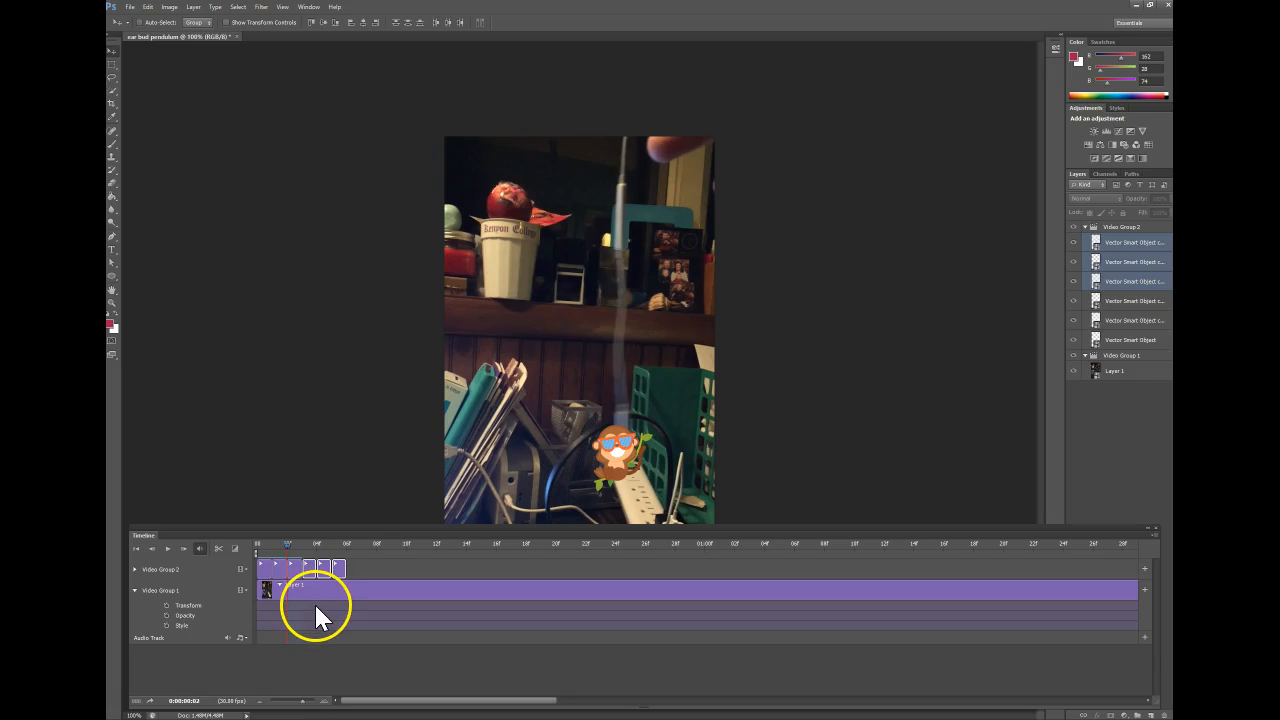
pyautogui.press('Right')
pyautogui.moveTo(566, 451); pyautogui.dragTo(641, 451)
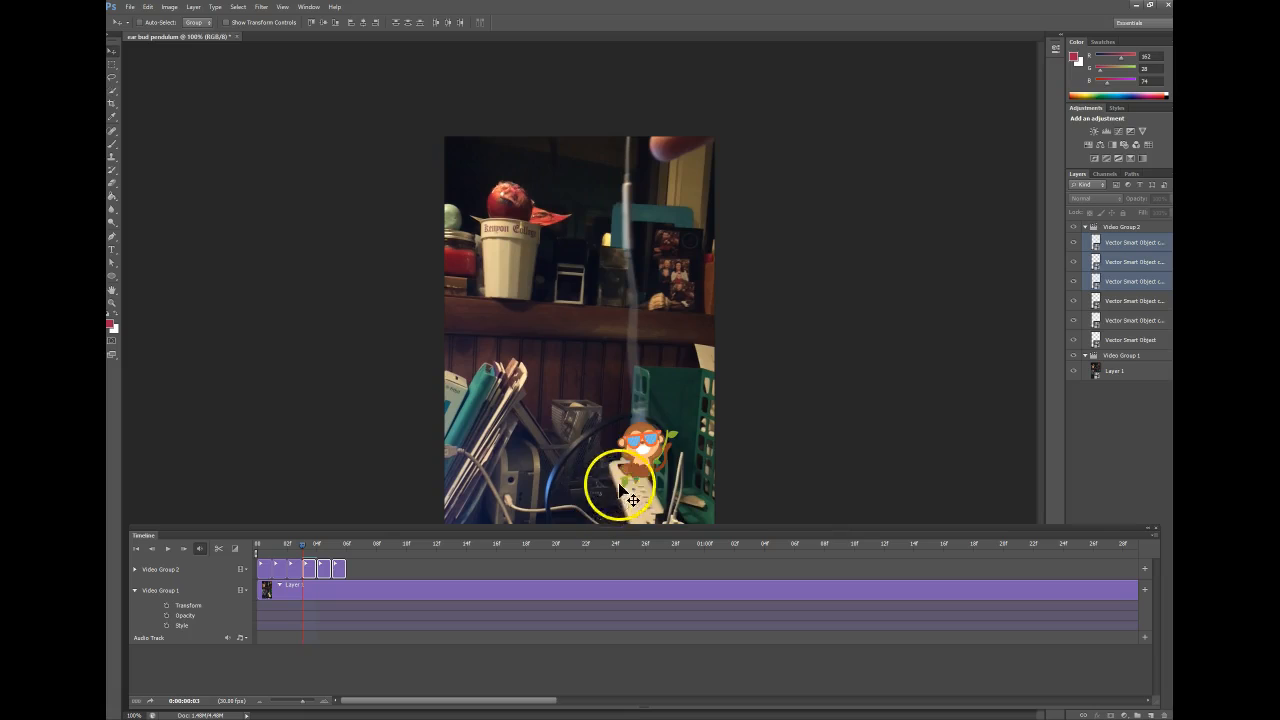
# - Select the individual monkey clips at frames 0:00:00:04 and 0:00:00:05 and move each monkey up over the ear bud
pyautogui.press('Right')
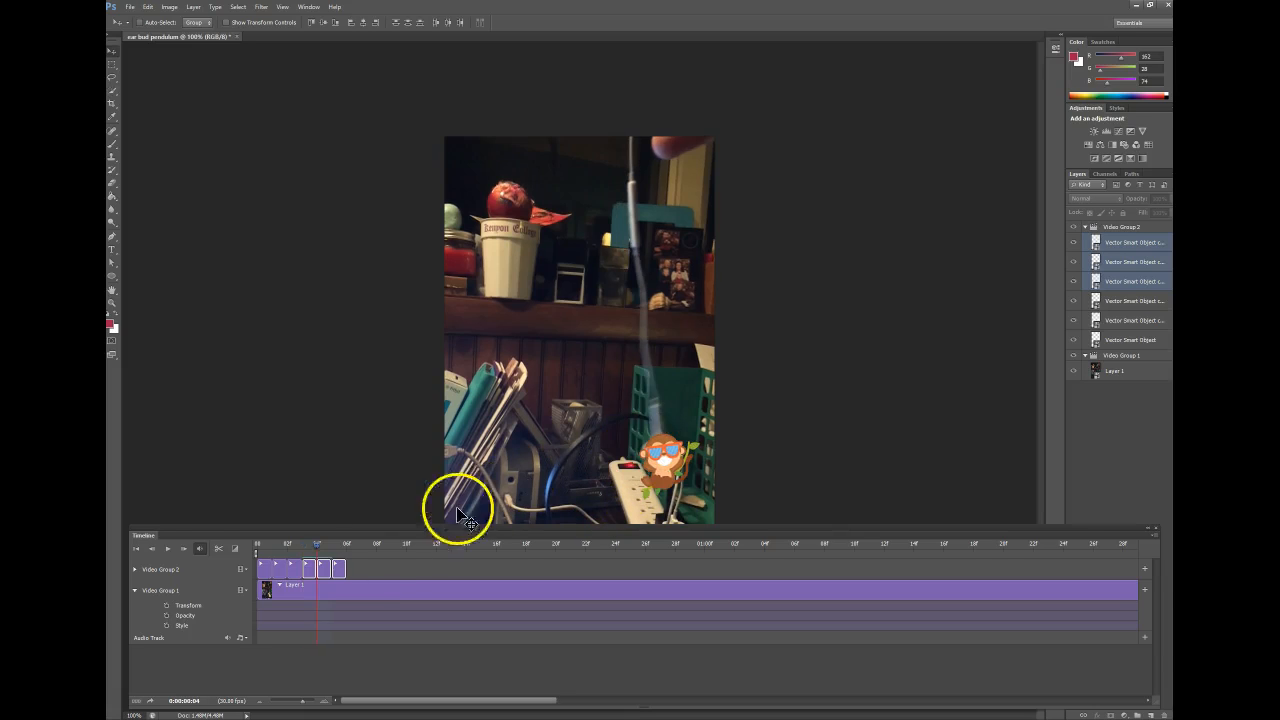
pyautogui.click(323, 565)
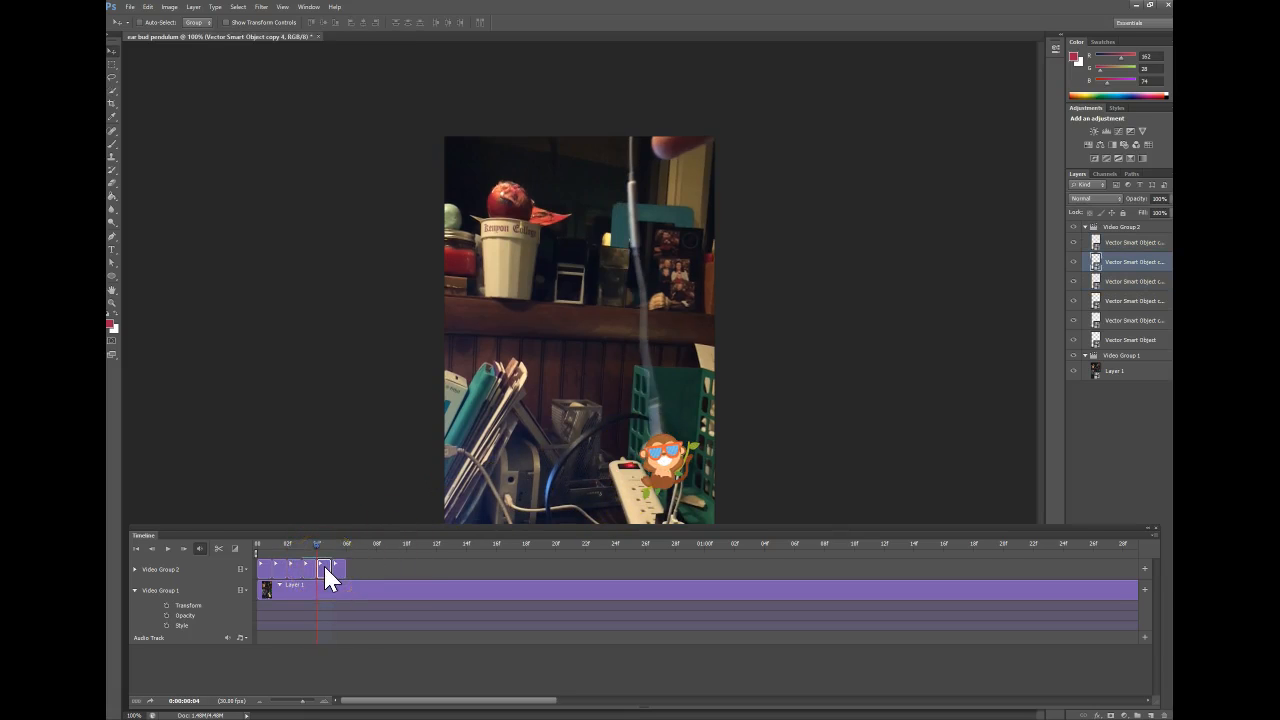
pyautogui.moveTo(666, 457)
pyautogui.mouseDown()
pyautogui.moveTo(699, 449)
pyautogui.moveTo(656, 436)
pyautogui.mouseUp()
pyautogui.press('Right')
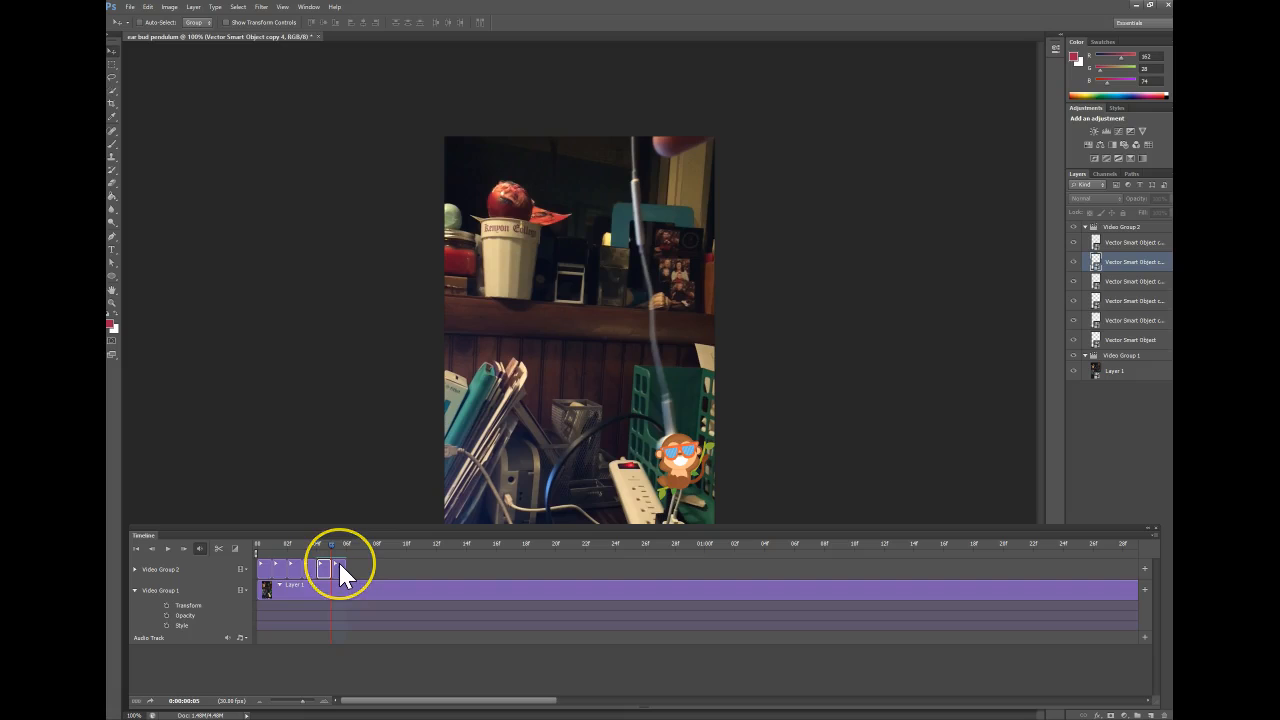
pyautogui.click(338, 567)
pyautogui.moveTo(671, 476); pyautogui.dragTo(662, 428)
pyautogui.click(460, 566)
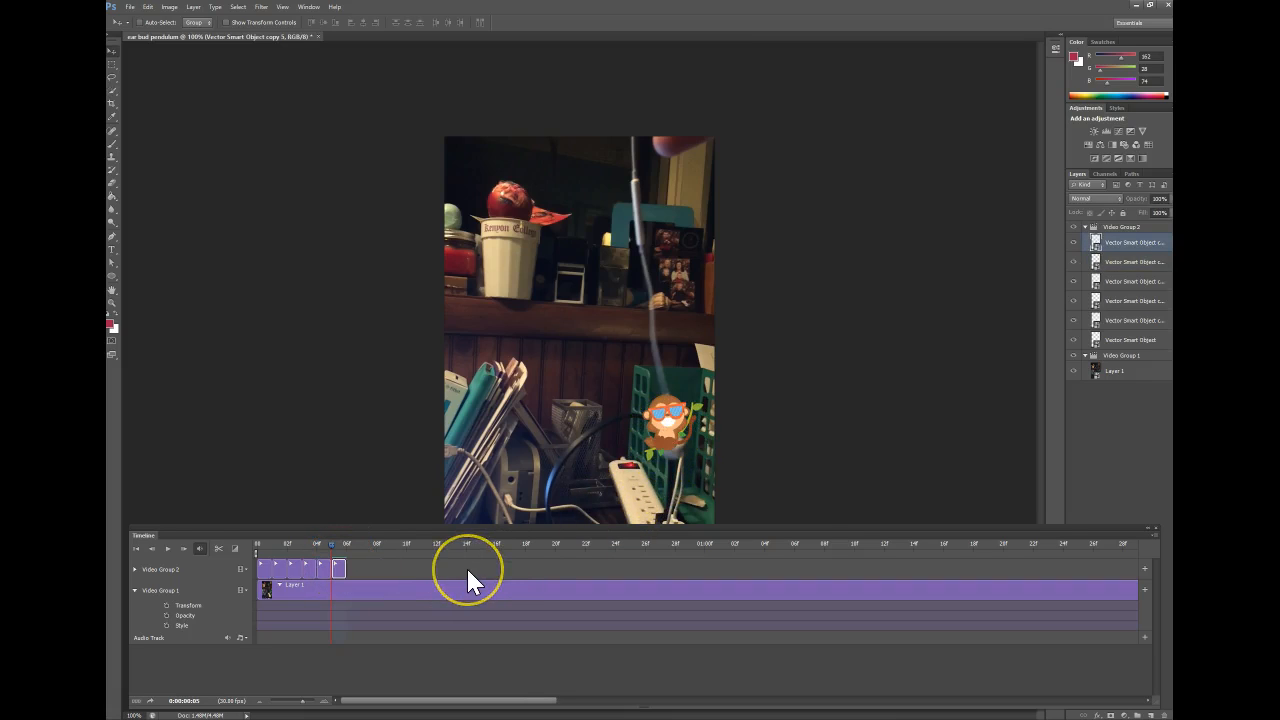
# - Play the first six frames and step back and forth through them to check the monkey's alignment with the ear bud
pyautogui.press('Right')
pyautogui.press('space')
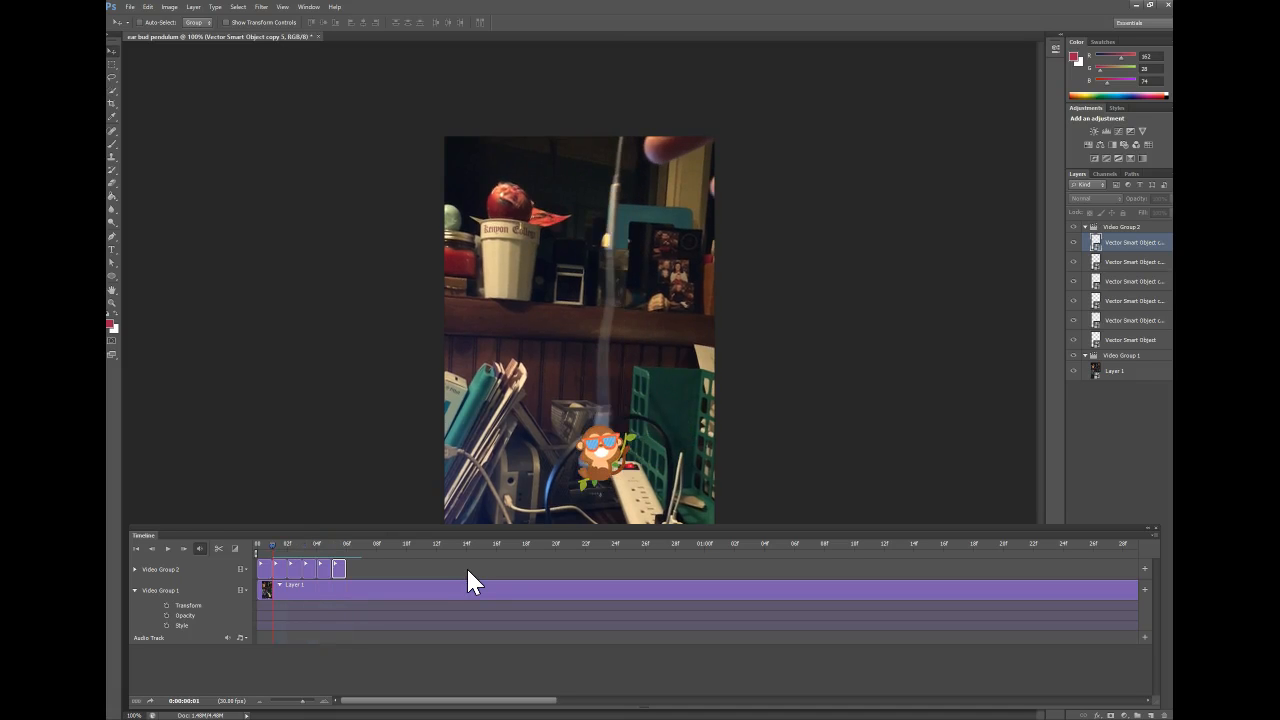
pyautogui.click(478, 566)
pyautogui.click(359, 618)
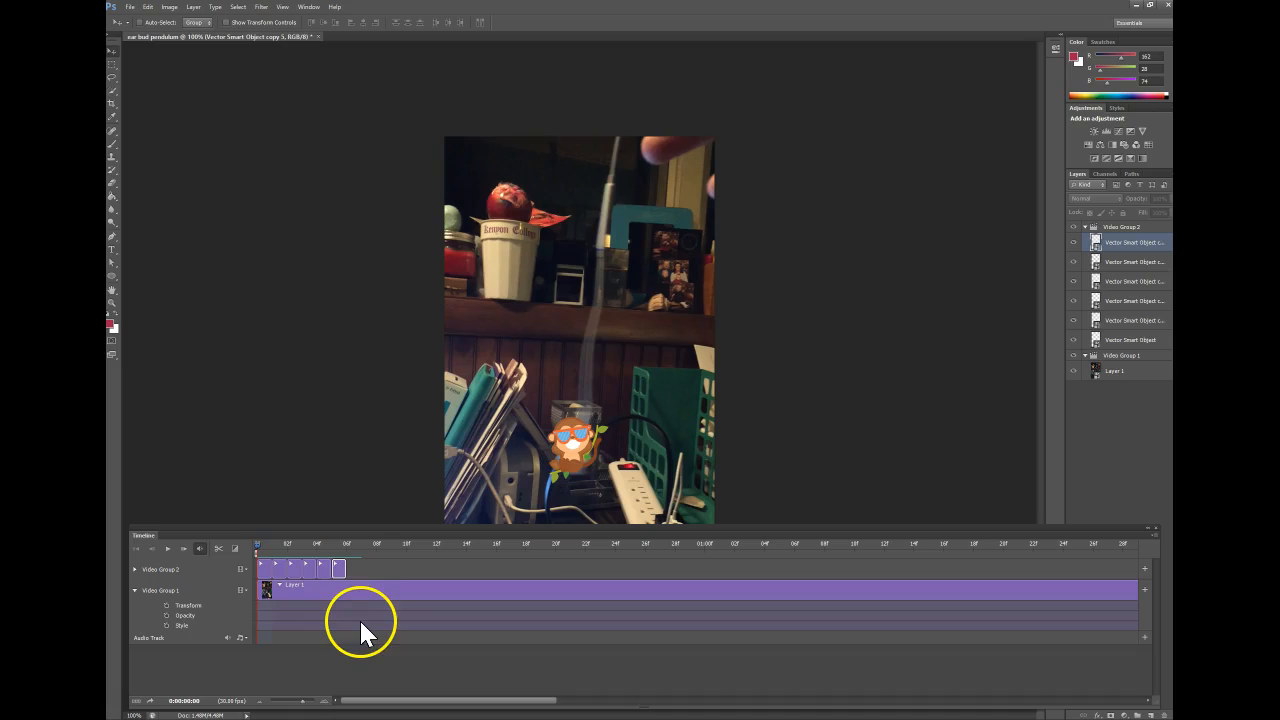
pyautogui.press('Right')
pyautogui.press('Right')
pyautogui.press('Right')
pyautogui.press('Right')
pyautogui.press('Right')
pyautogui.press('Left')
pyautogui.press('Left')
pyautogui.press('Left')
pyautogui.press('Left')
pyautogui.press('Left')
pyautogui.press('Right')
pyautogui.press('Right')
pyautogui.press('Right')
pyautogui.press('Right')
pyautogui.press('Left')
pyautogui.press('Left')
pyautogui.press('Left')
pyautogui.press('Left')
pyautogui.click(283, 518)
pyautogui.click(259, 567)
# - Select all six monkey layers in Video Group 2 and duplicate them within the ear bud pendulum document
pyautogui.click(1106, 242)
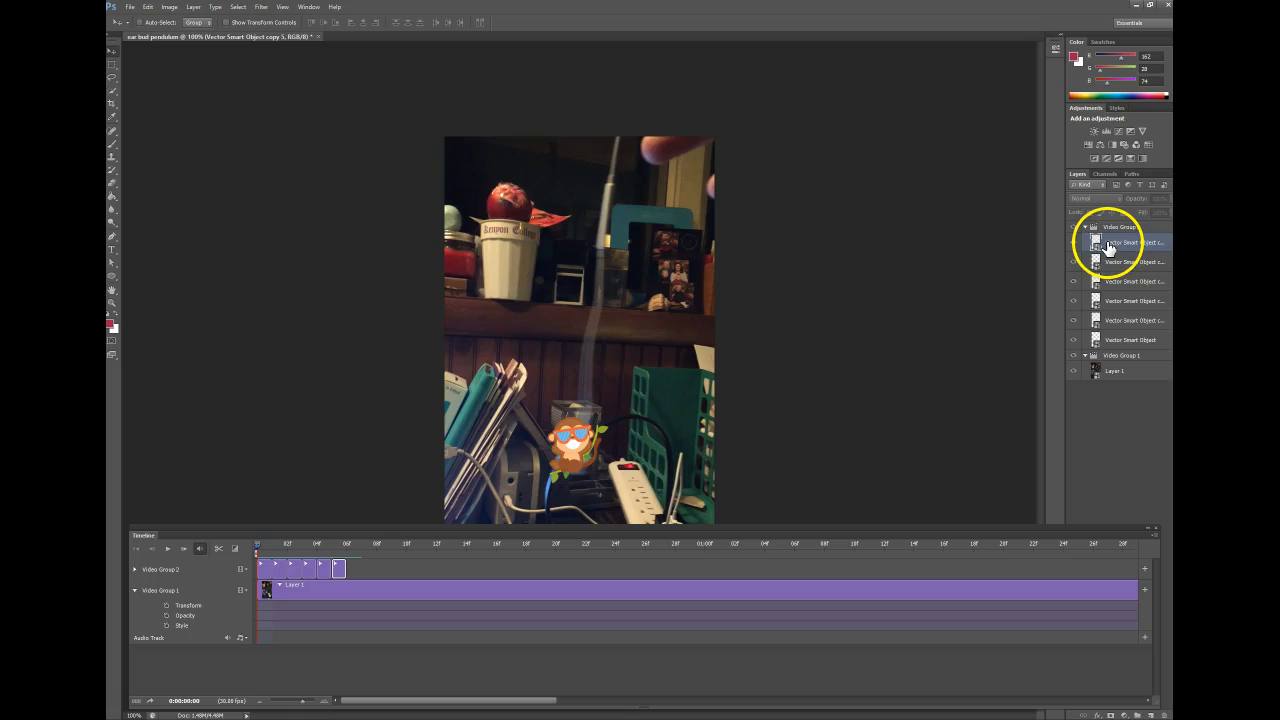
pyautogui.keyDown('shift'); pyautogui.click(1133, 265); pyautogui.keyUp('shift')
pyautogui.keyDown('shift'); pyautogui.click(1130, 284); pyautogui.keyUp('shift')
pyautogui.keyDown('shift'); pyautogui.click(1129, 302); pyautogui.keyUp('shift')
pyautogui.keyDown('shift'); pyautogui.click(1128, 321); pyautogui.keyUp('shift')
pyautogui.keyDown('shift'); pyautogui.click(1126, 341); pyautogui.keyUp('shift')
pyautogui.rightClick(1130, 283)
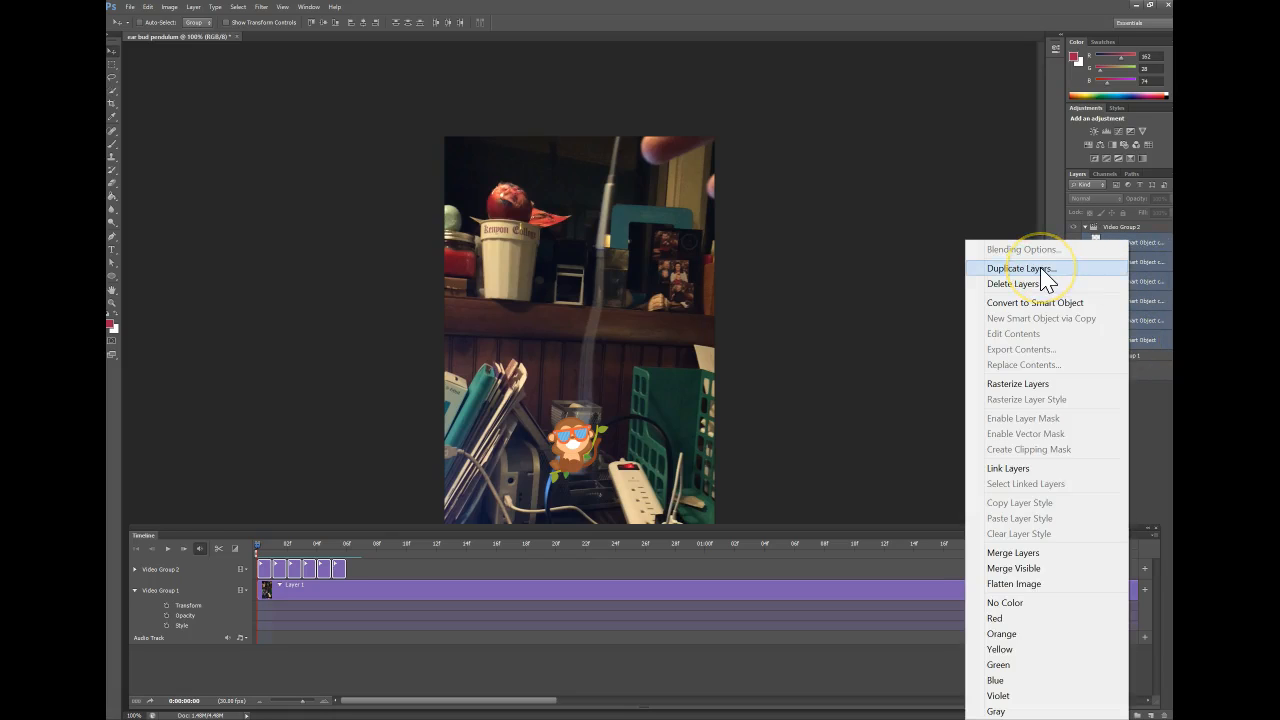
pyautogui.click(1040, 269)
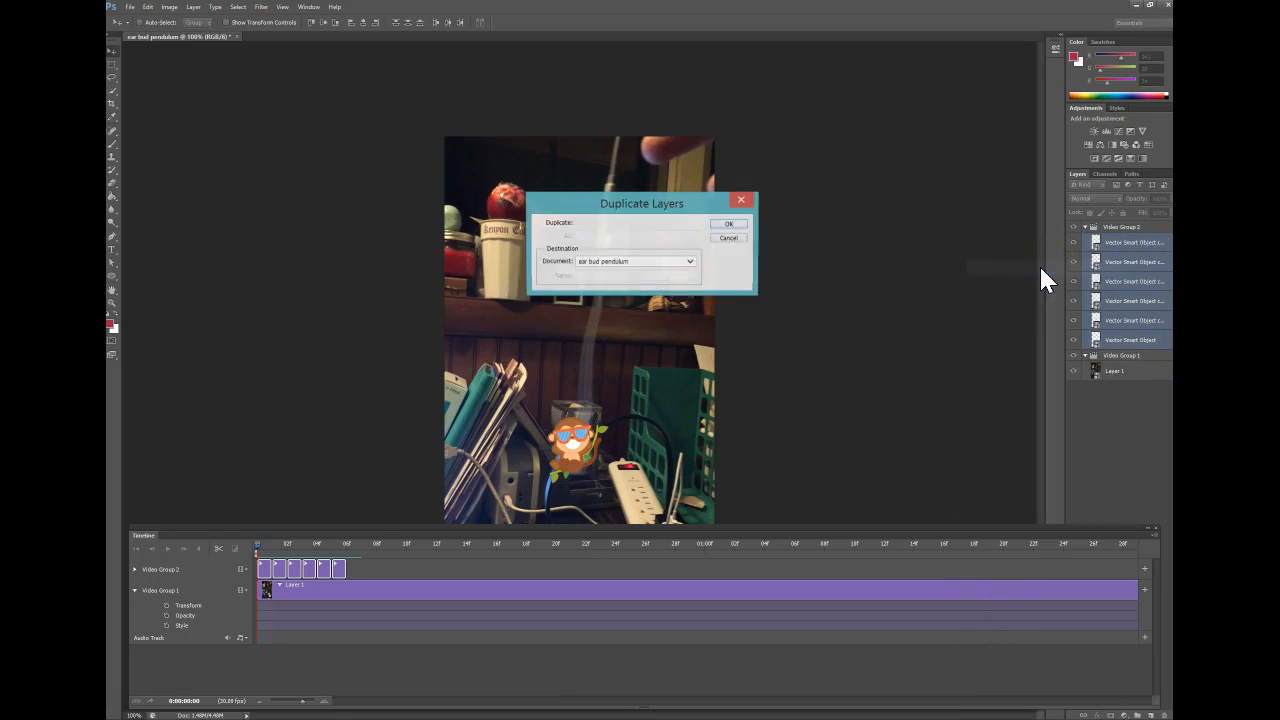
pyautogui.click(729, 226)
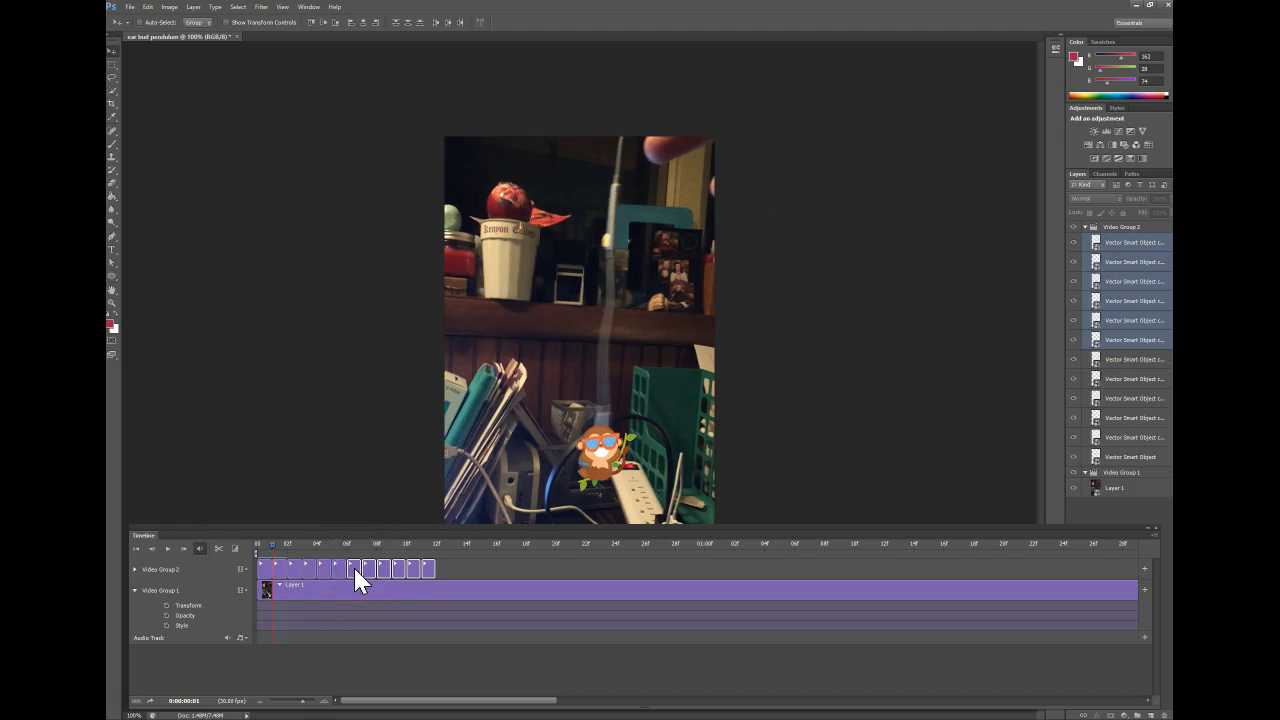
# - Select the first of the six new monkey clips, go to frame 0:00:00:06, and move its monkey onto the ear bud
pyautogui.click(353, 568)
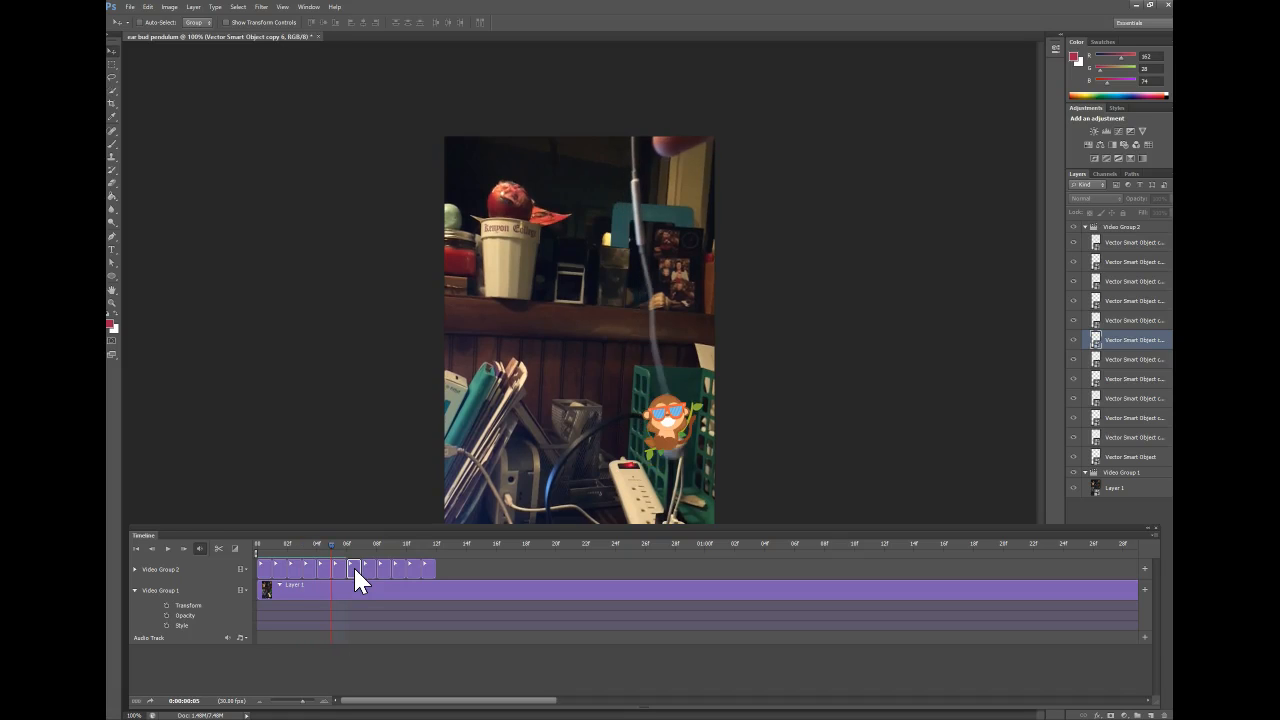
pyautogui.click(359, 576)
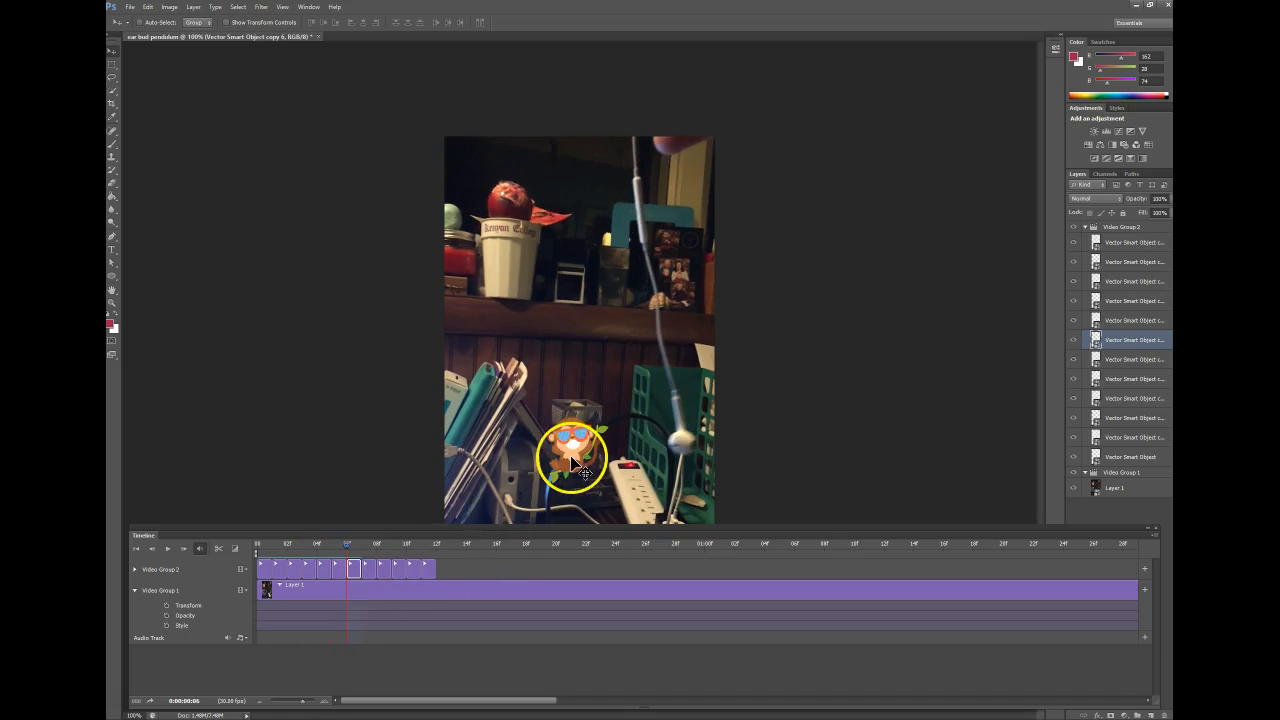
pyautogui.click(352, 565)
pyautogui.moveTo(576, 441); pyautogui.dragTo(679, 426)
# - Select the monkey clips at frames 0:00:00:07 and 0:00:00:08 in turn and move each monkey onto the ear bud
pyautogui.moveTo(409, 578); pyautogui.dragTo(366, 573)
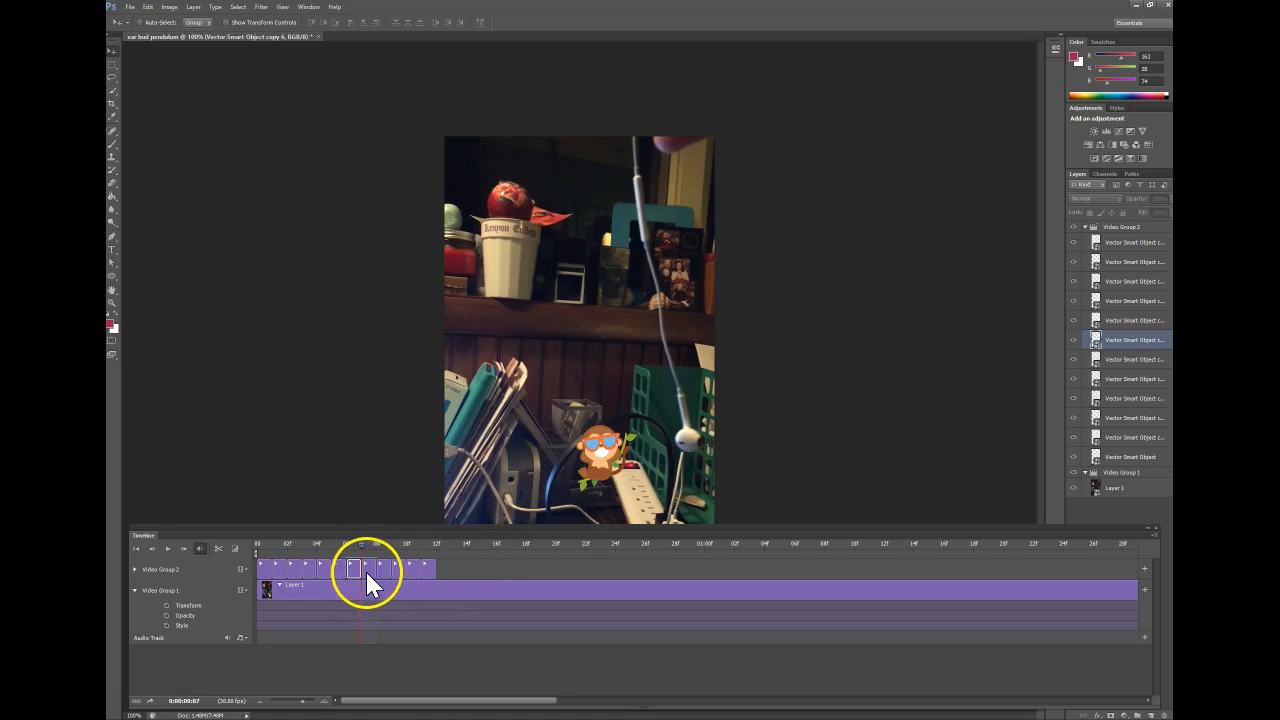
pyautogui.click(368, 567)
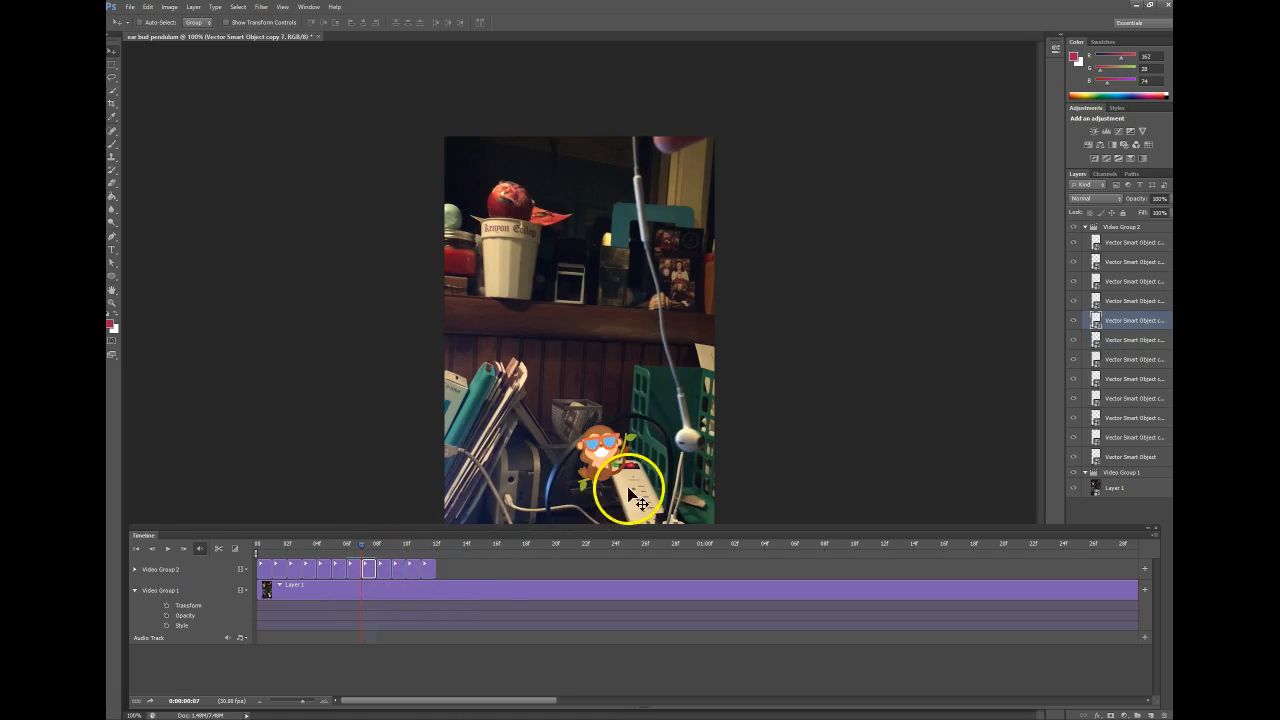
pyautogui.moveTo(591, 448); pyautogui.dragTo(689, 421)
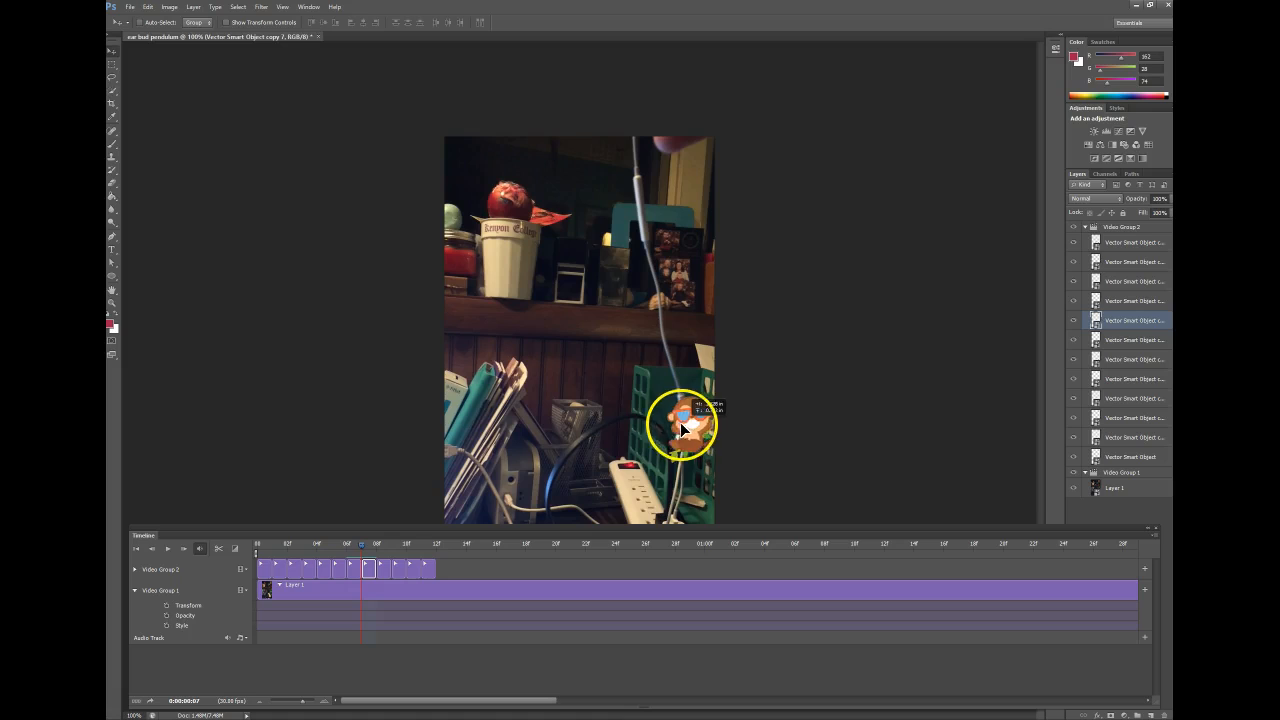
pyautogui.press('Right')
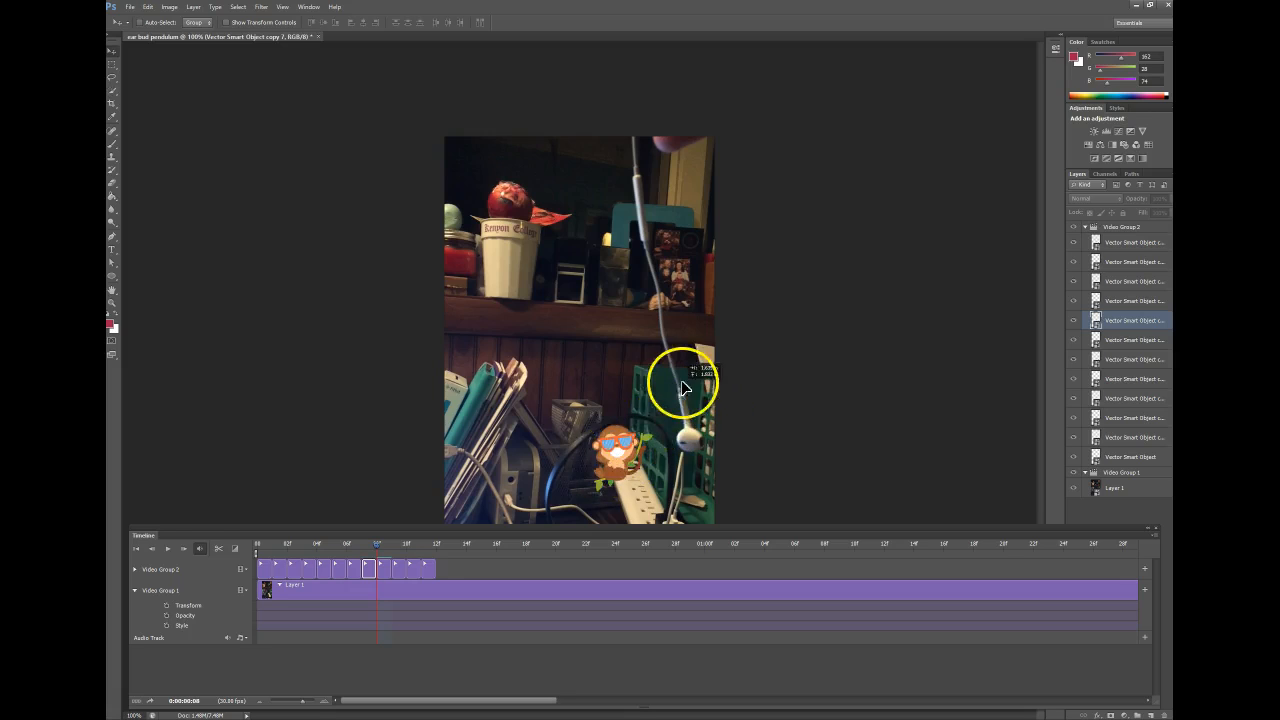
pyautogui.click(381, 568)
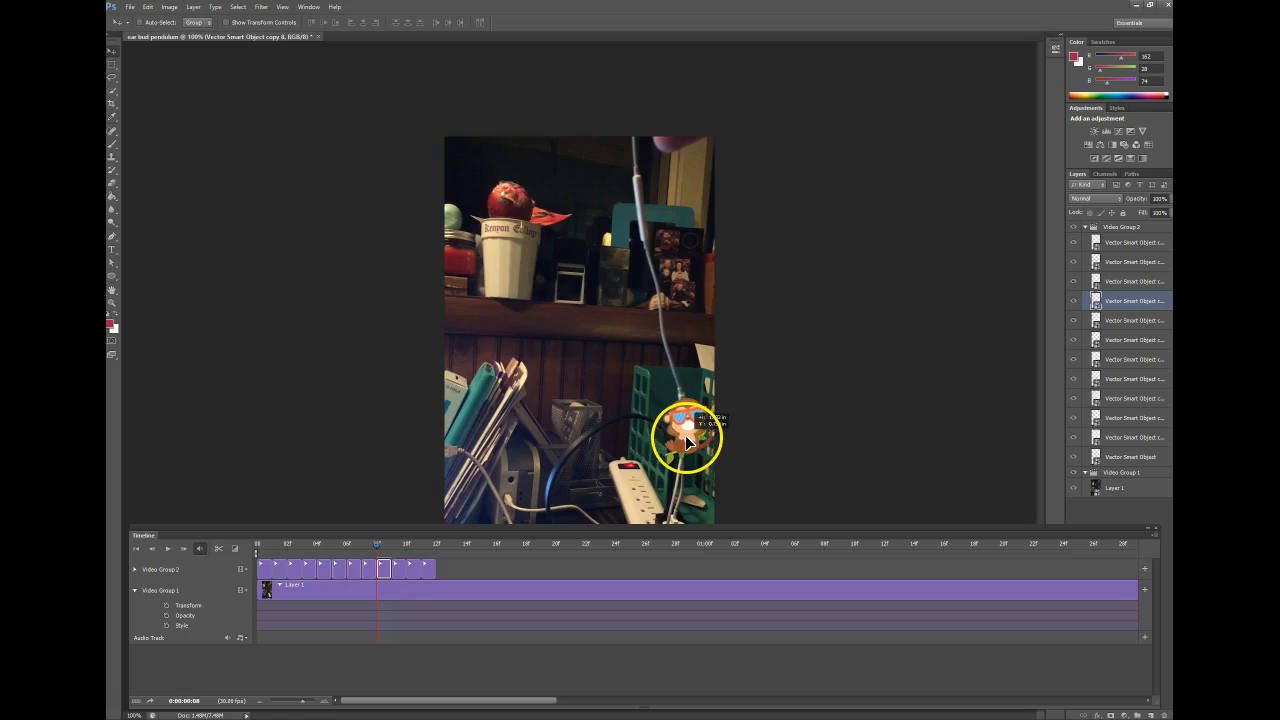
pyautogui.moveTo(686, 434); pyautogui.dragTo(684, 434)
# - Go through frames 0:00:00:09 to 0:00:00:11, selecting each monkey clip and placing its monkey over the ear bud
pyautogui.click(399, 545)
pyautogui.click(400, 567)
pyautogui.moveTo(640, 472); pyautogui.dragTo(655, 446)
pyautogui.click(446, 570)
pyautogui.click(410, 545)
pyautogui.click(416, 575)
pyautogui.click(449, 566)
pyautogui.click(428, 569)
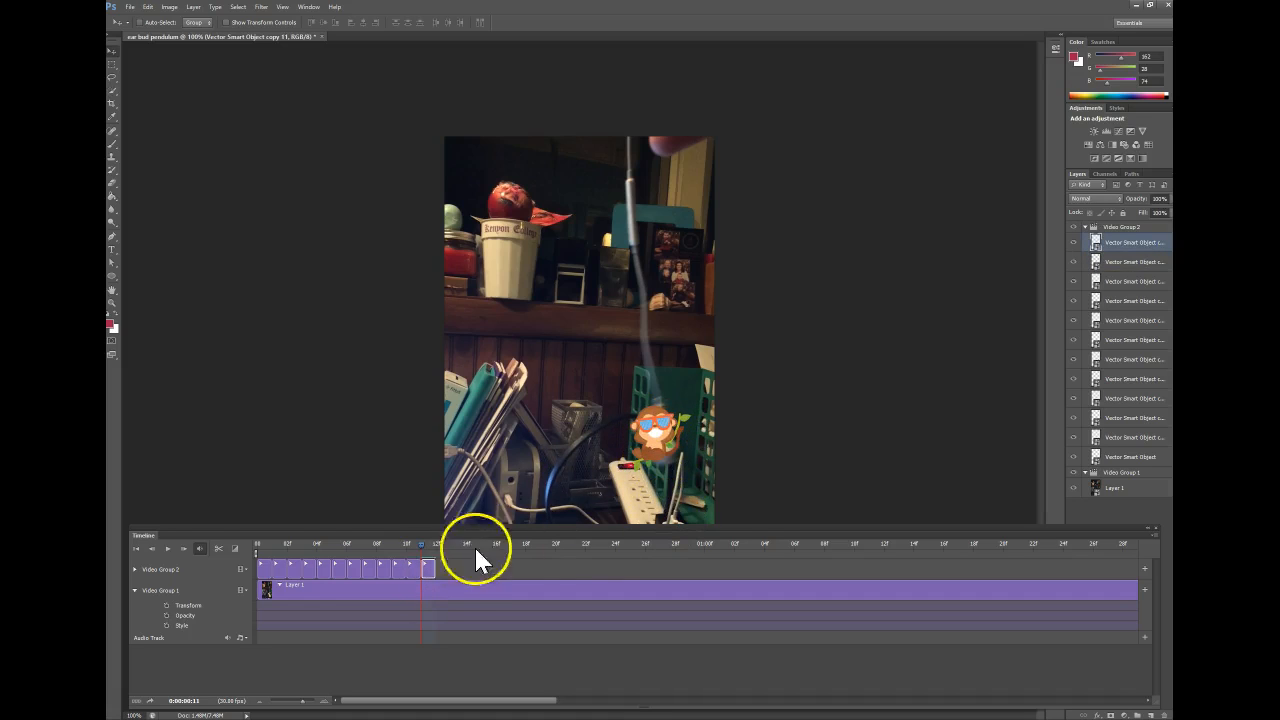
# - Play the twelve-frame animation and inspect the monkey clips around frame 0:00:00:07 for a missing monkey
pyautogui.press('space')
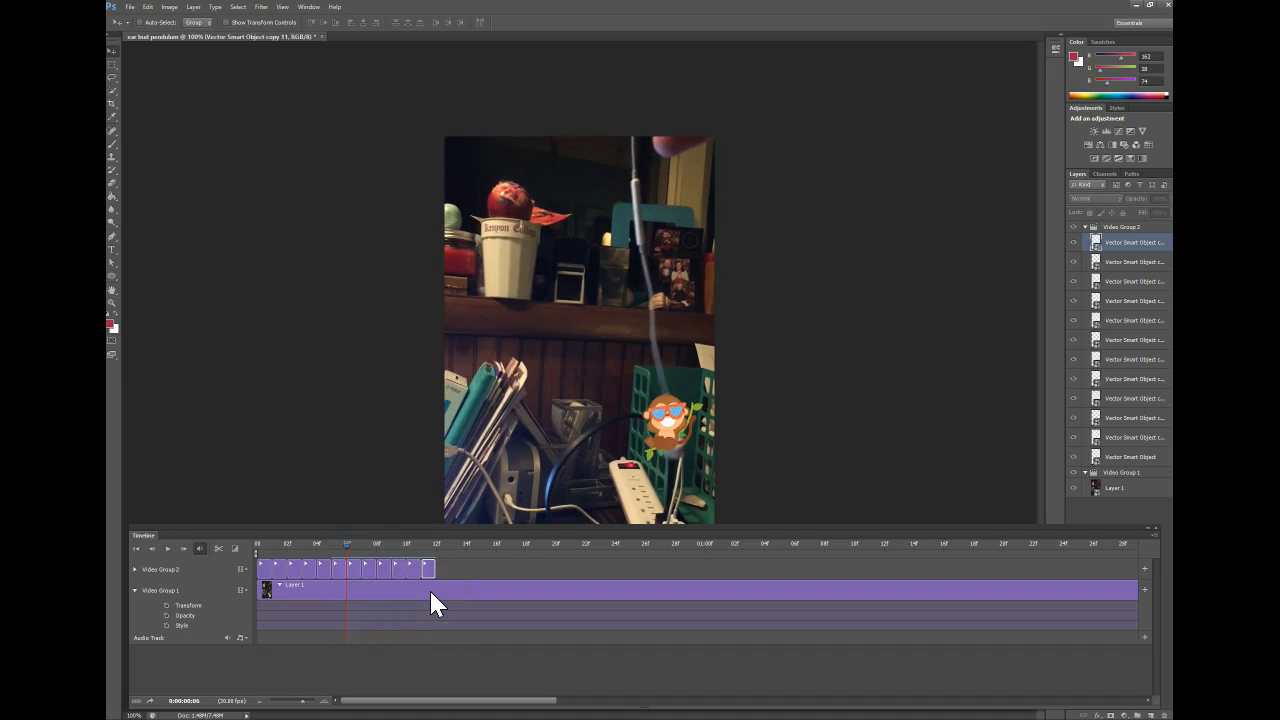
pyautogui.click(378, 571)
pyautogui.click(384, 569)
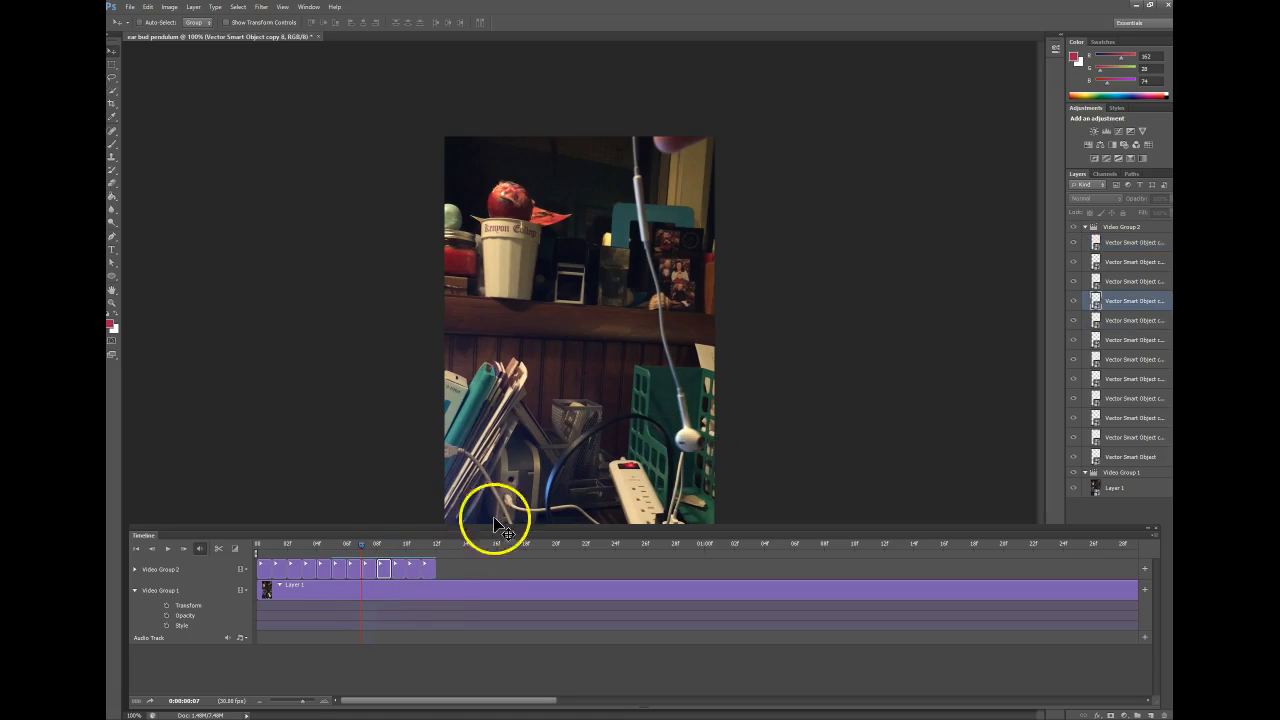
pyautogui.click(405, 567)
pyautogui.click(417, 566)
pyautogui.click(428, 566)
pyautogui.click(368, 566)
pyautogui.click(353, 566)
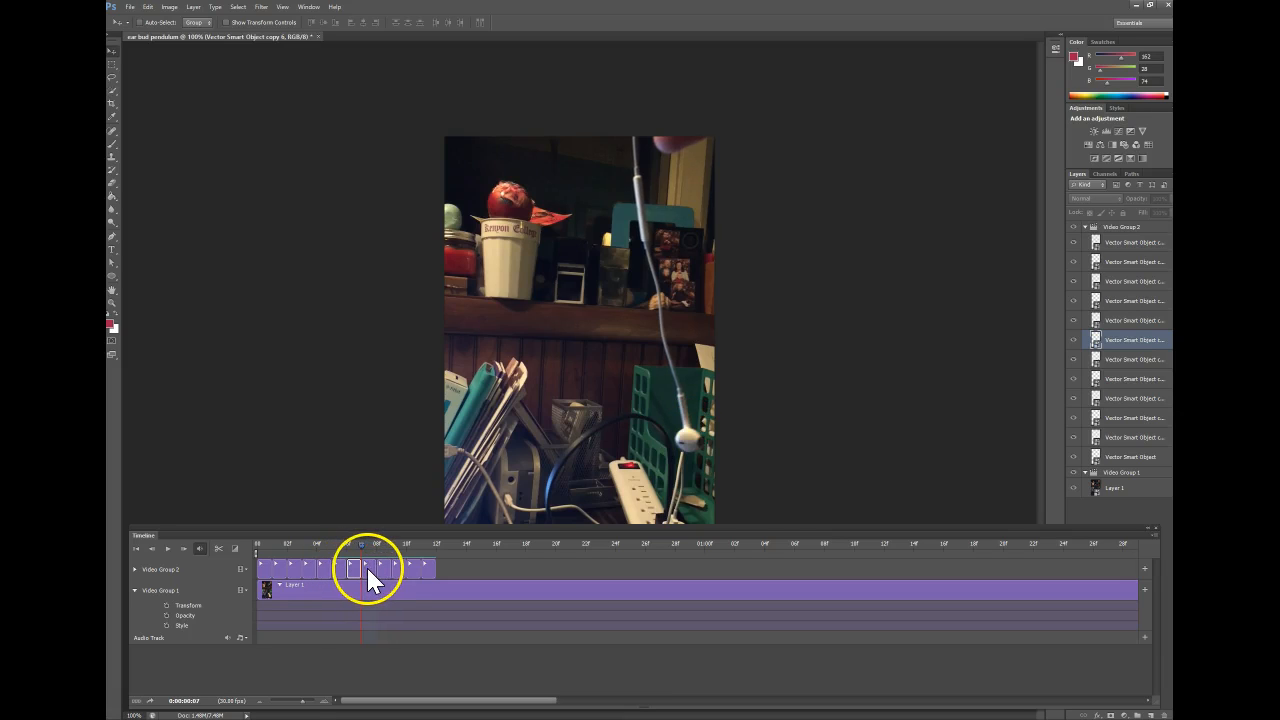
pyautogui.click(367, 567)
pyautogui.click(352, 567)
pyautogui.click(366, 566)
# - Select the monkey clip at frame 0:00:00:06 and paste the monkey artwork as a new vector smart object after it
pyautogui.press('Left')
pyautogui.click(352, 566)
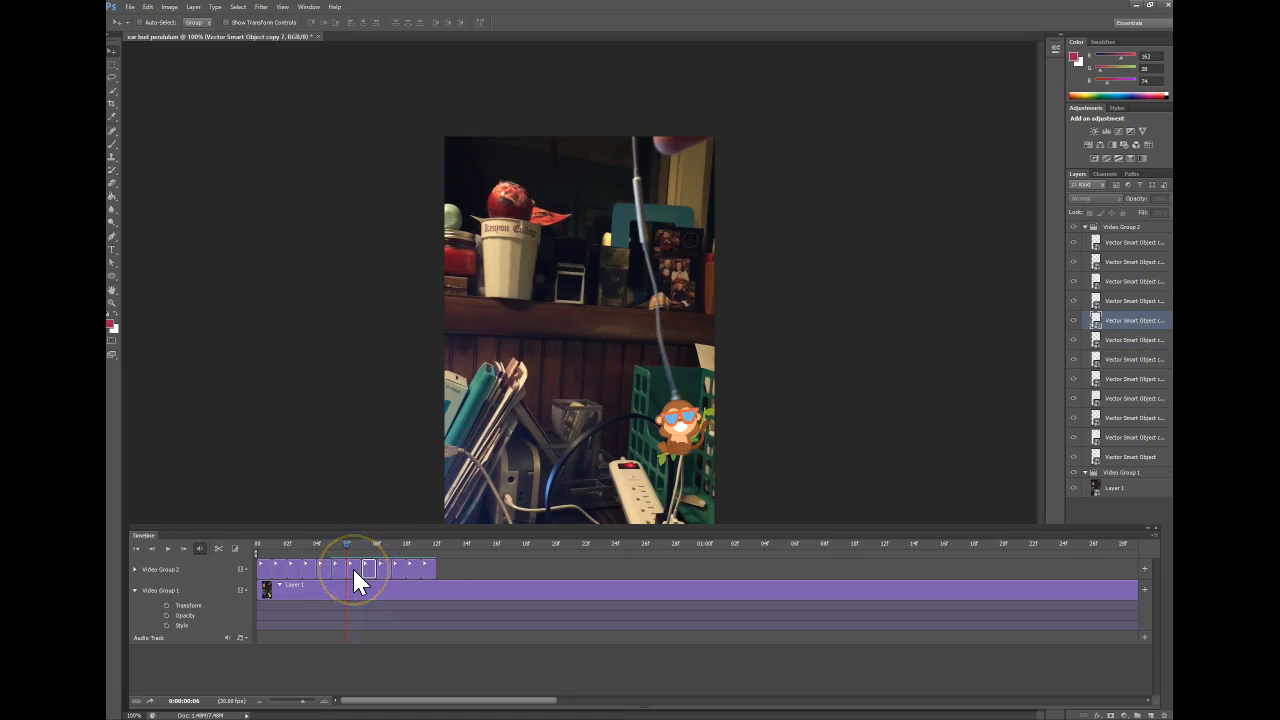
pyautogui.rightClick(678, 430)
pyautogui.click(680, 424)
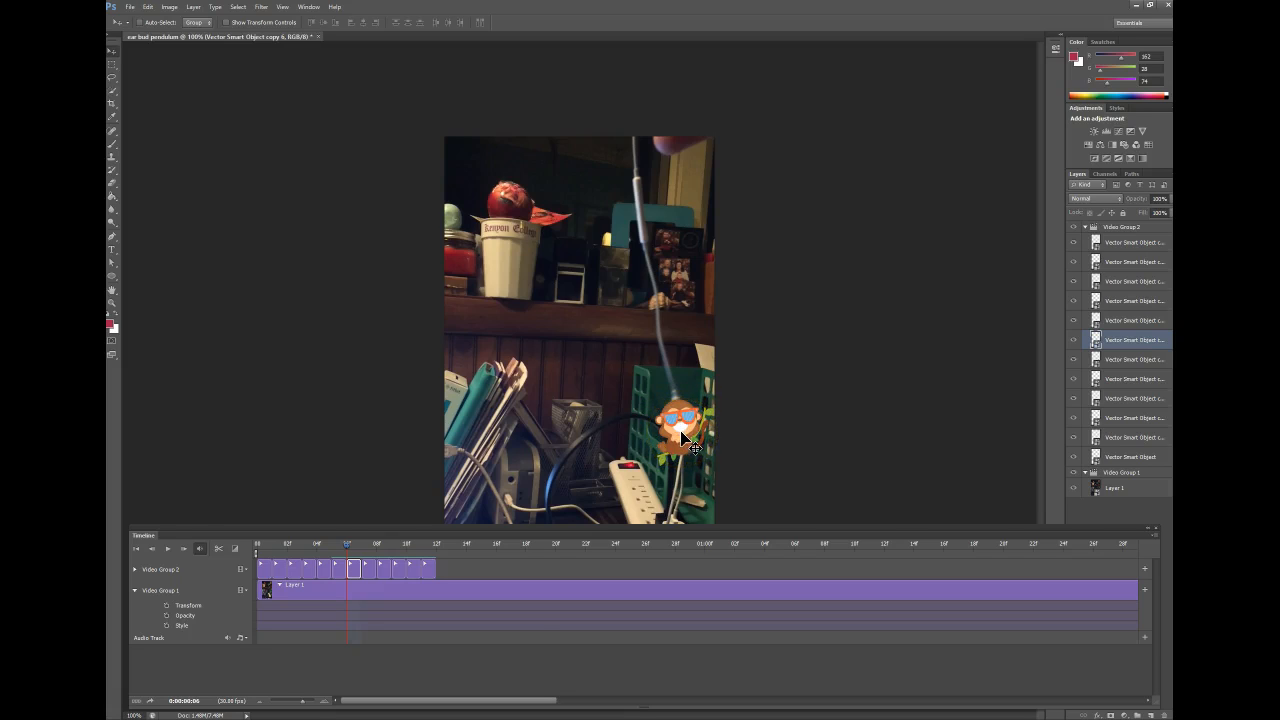
pyautogui.hotkey('ctrl', 'v')
pyautogui.click(677, 232)
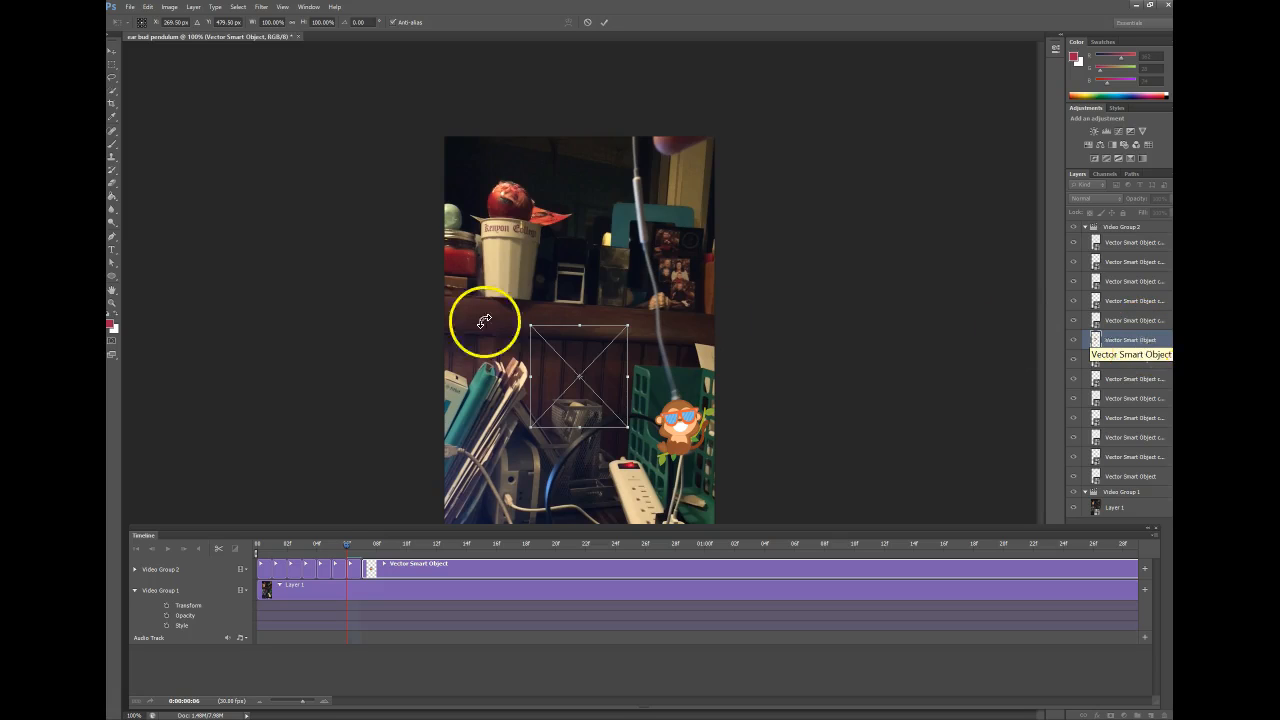
# - Select the monkey clip at frame 0:00:01:29 and move the monkey down onto the ear bud
pyautogui.moveTo(125, 706)
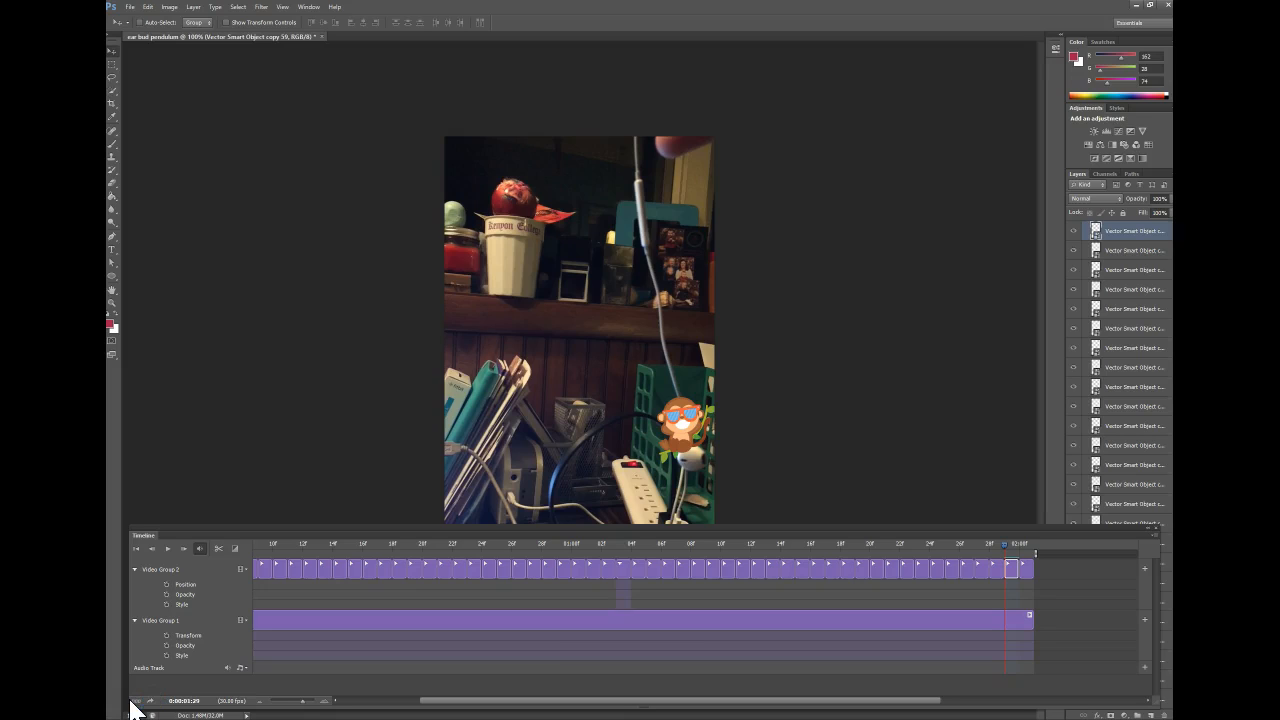
pyautogui.click(242, 698)
pyautogui.click(866, 471)
pyautogui.click(972, 541)
pyautogui.click(1007, 571)
pyautogui.moveTo(680, 421); pyautogui.dragTo(686, 443)
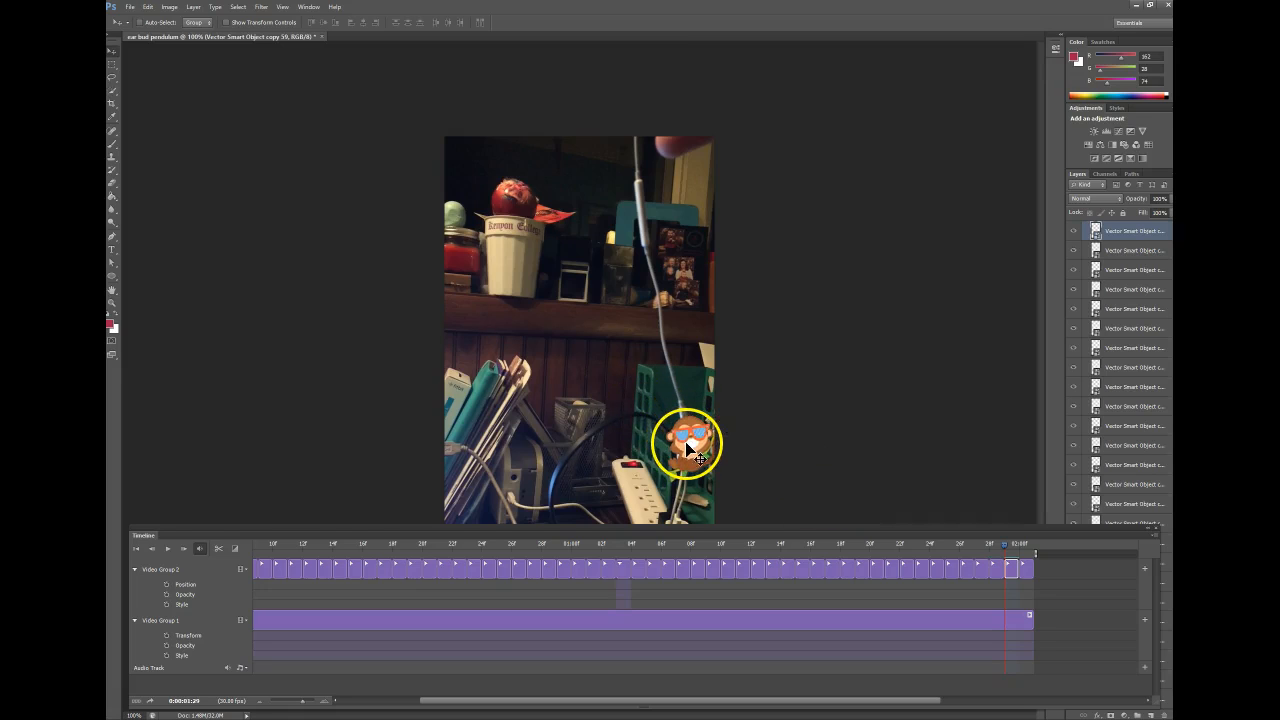
# - Advance to frame 0:00:02:00, select the final monkey clip, and move its monkey onto the ear bud
pyautogui.press('Right')
pyautogui.hotkey('ctrl', 'j')
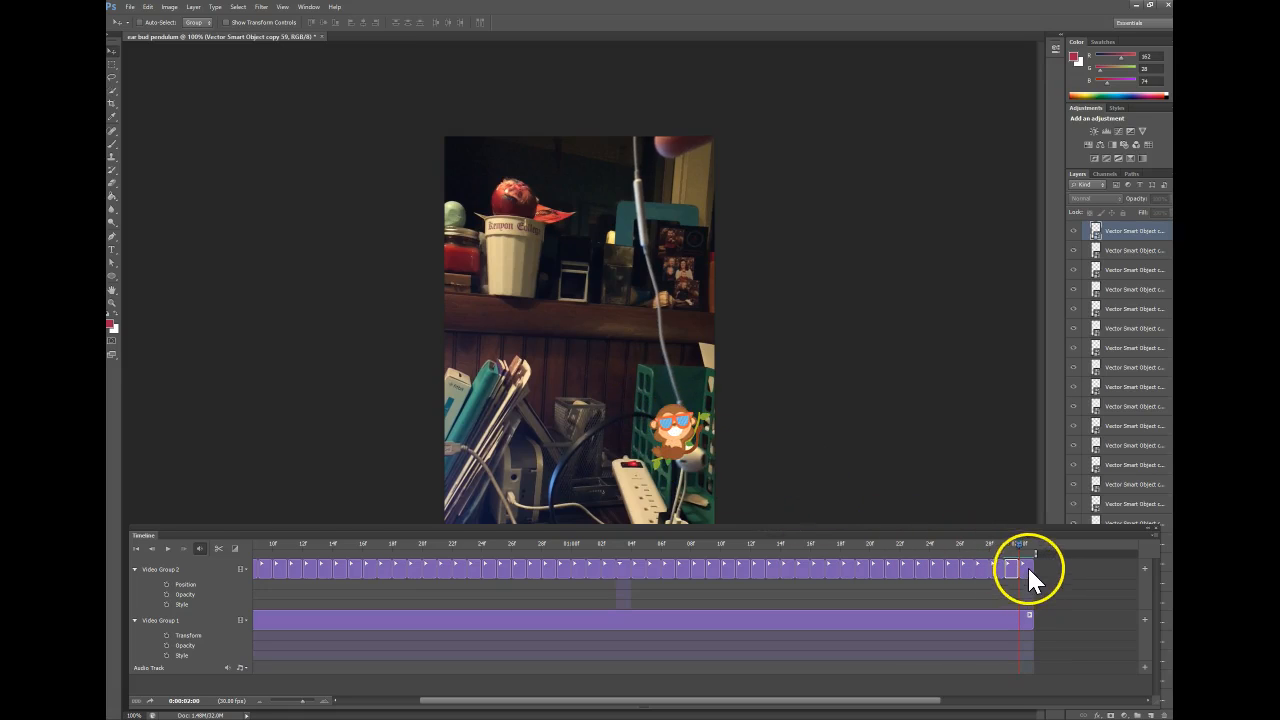
pyautogui.moveTo(684, 439); pyautogui.dragTo(688, 440)
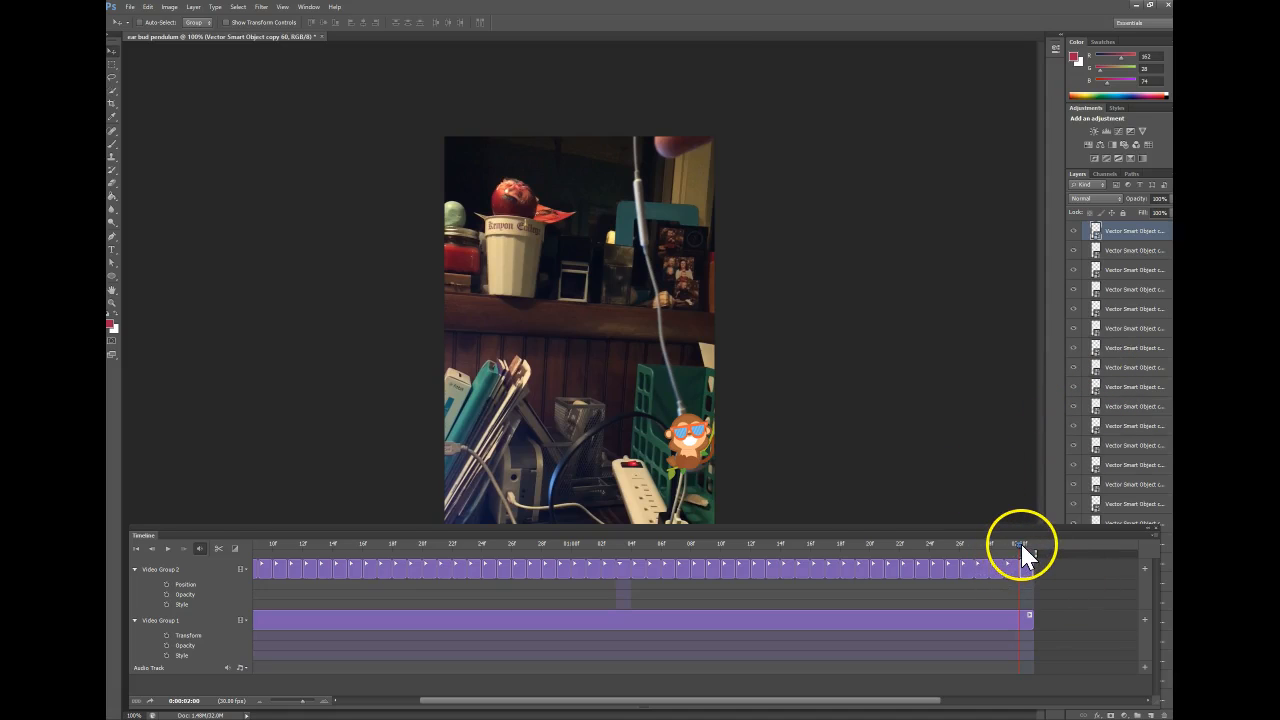
# - Return to the first frame, step through the opening frames, and play the complete monkey animation twice
pyautogui.moveTo(1006, 548); pyautogui.dragTo(234, 563)
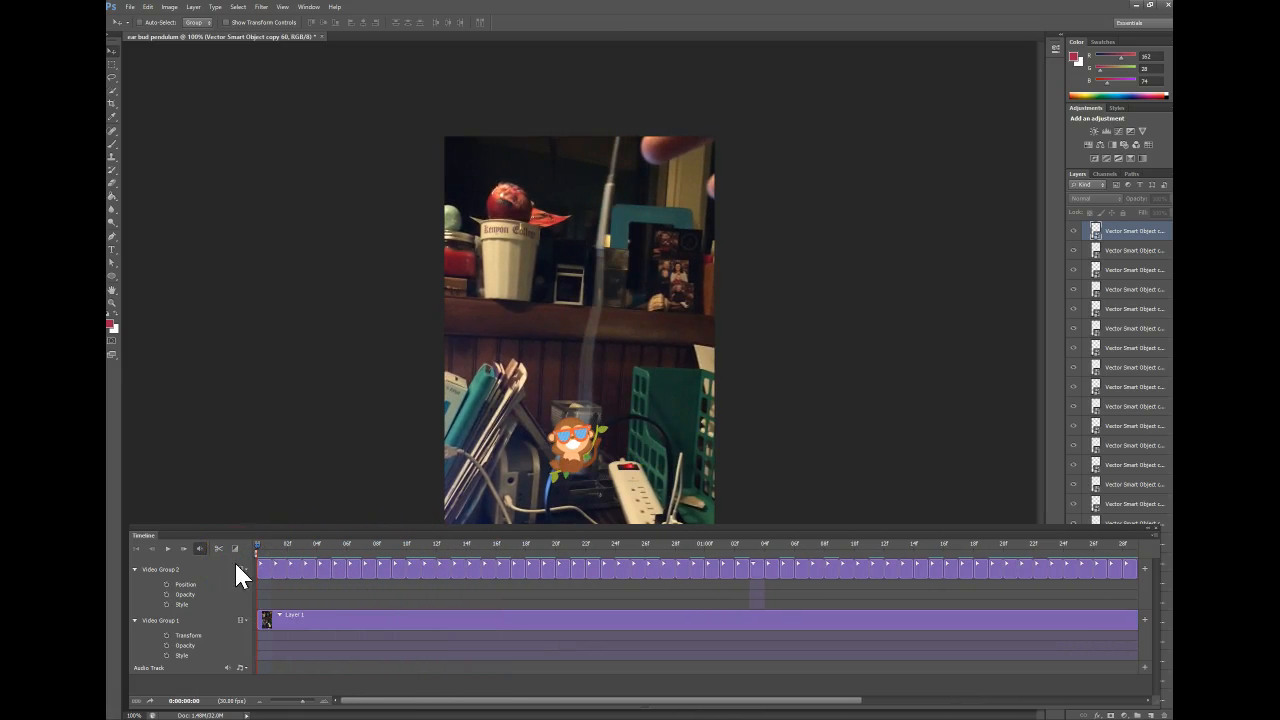
pyautogui.click(183, 549)
pyautogui.click(183, 550)
pyautogui.click(183, 550)
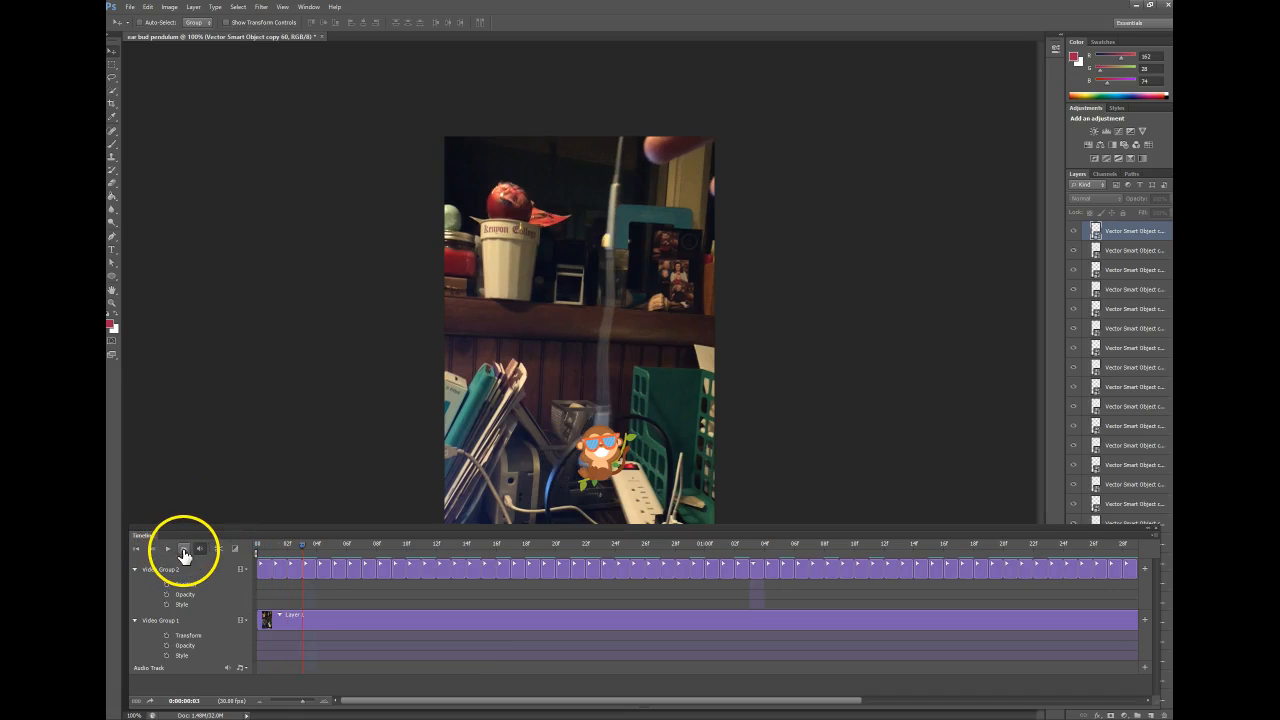
pyautogui.click(183, 550)
pyautogui.click(169, 549)
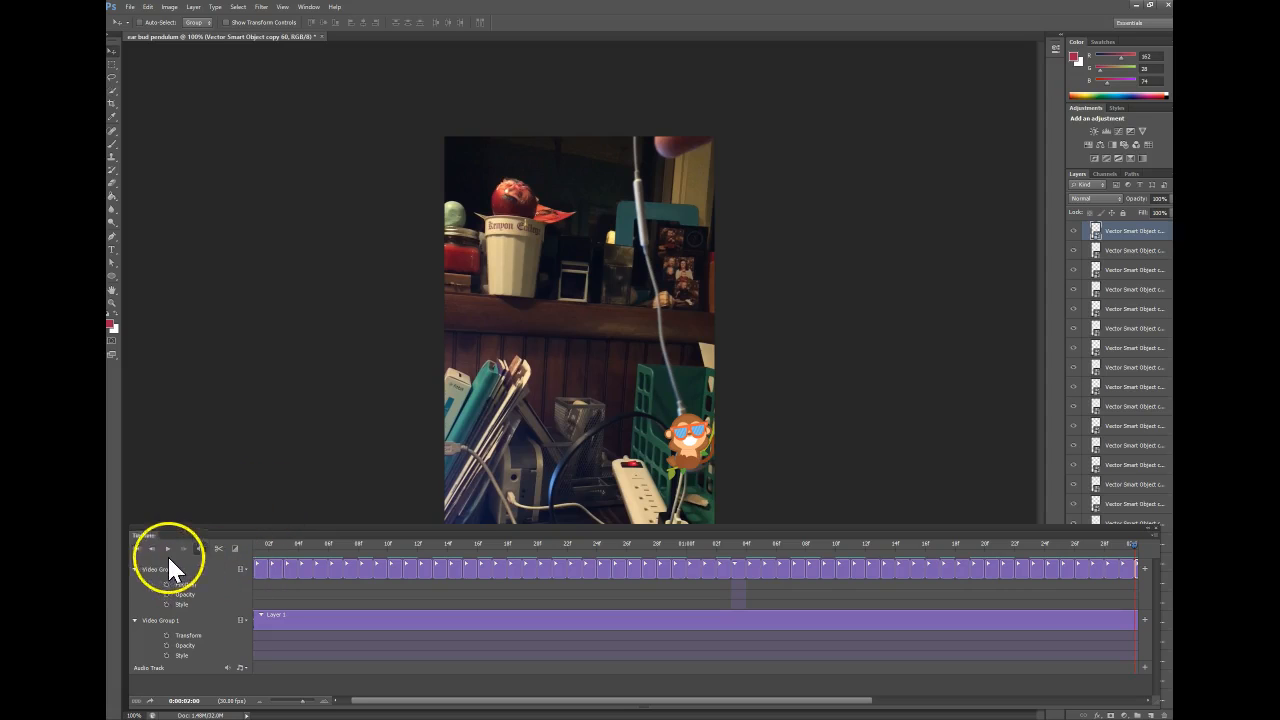
pyautogui.click(137, 548)
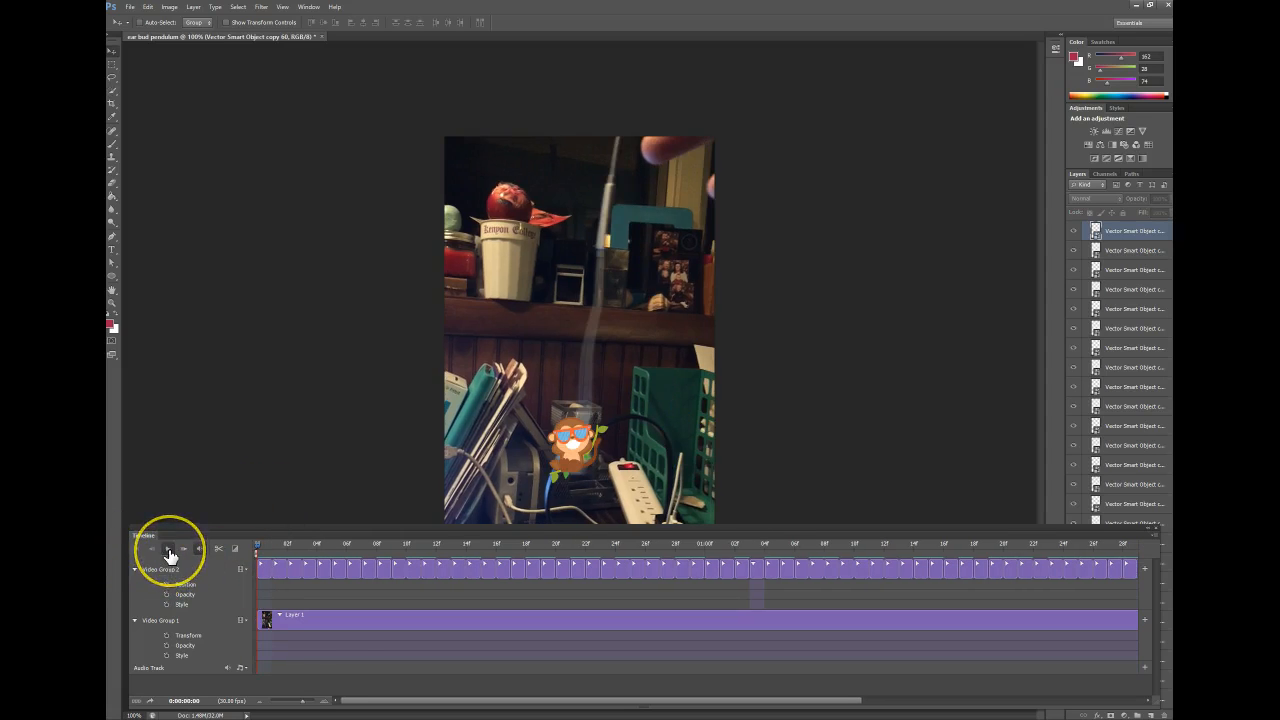
pyautogui.click(168, 550)
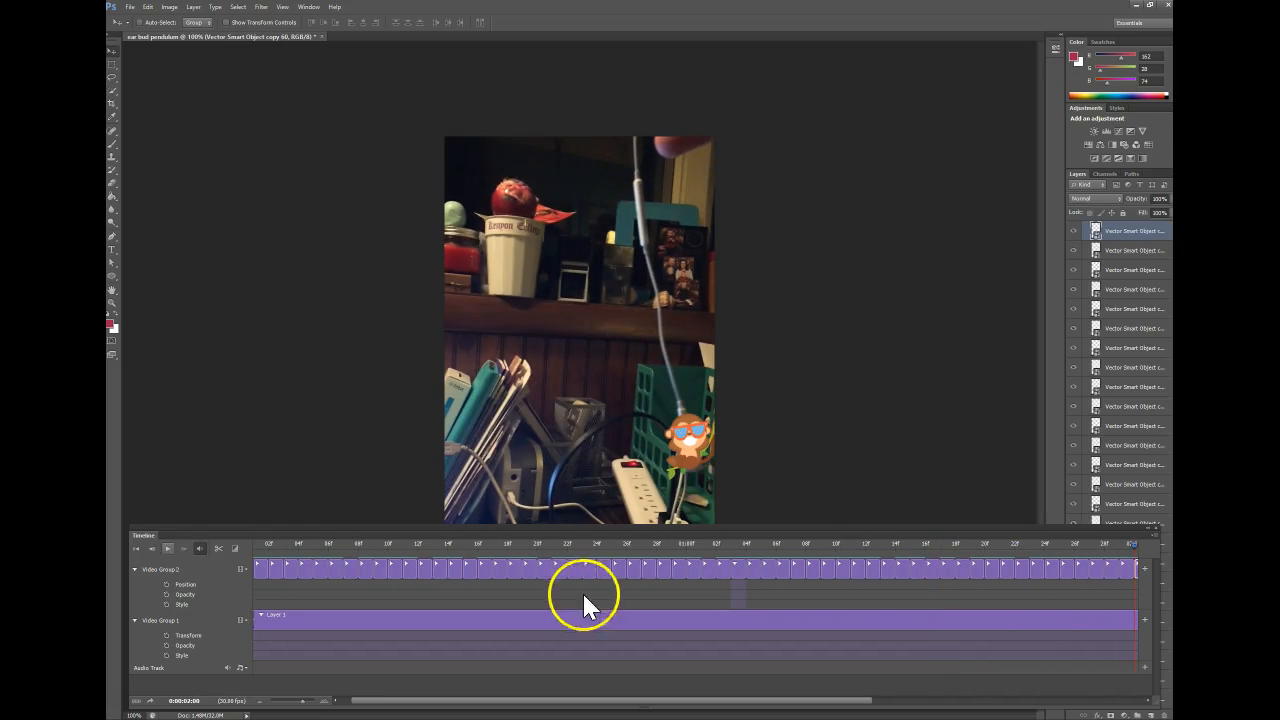
# - Step back to frame 0:00:01:28, select its monkey clip, and move the monkey onto the ear bud
pyautogui.moveTo(863, 700); pyautogui.dragTo(920, 700)
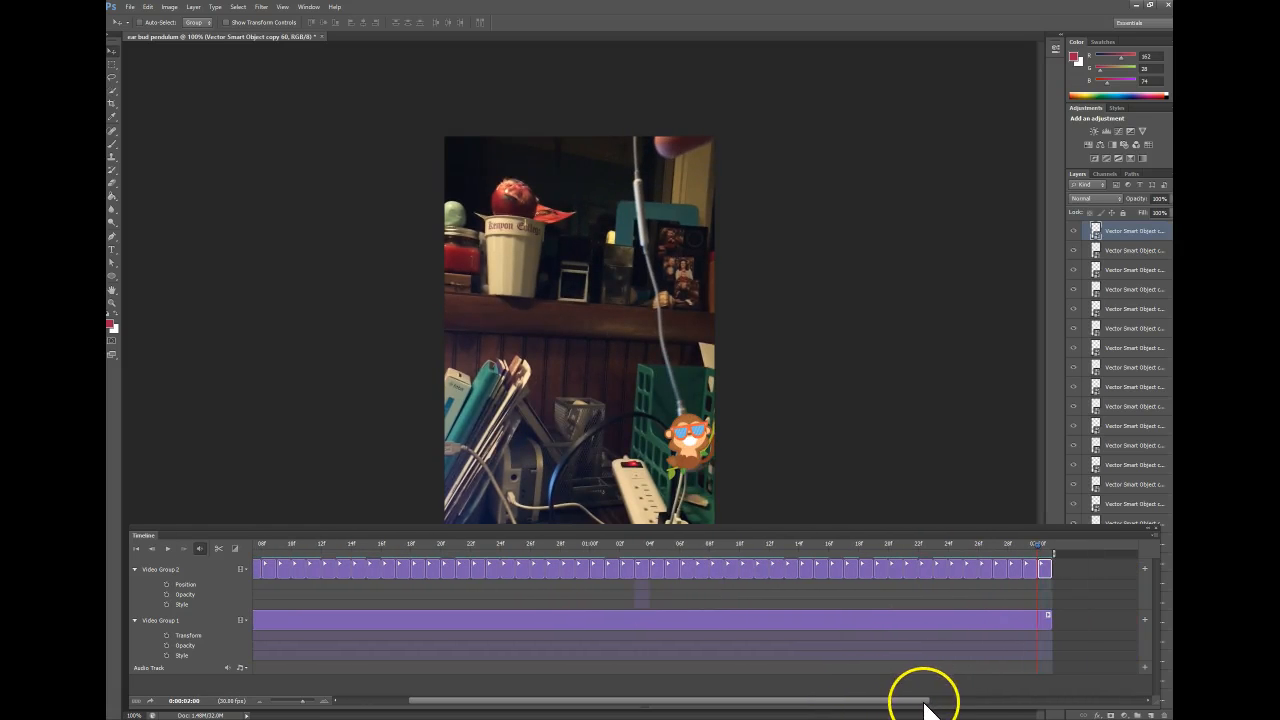
pyautogui.press('Left')
pyautogui.press('Left')
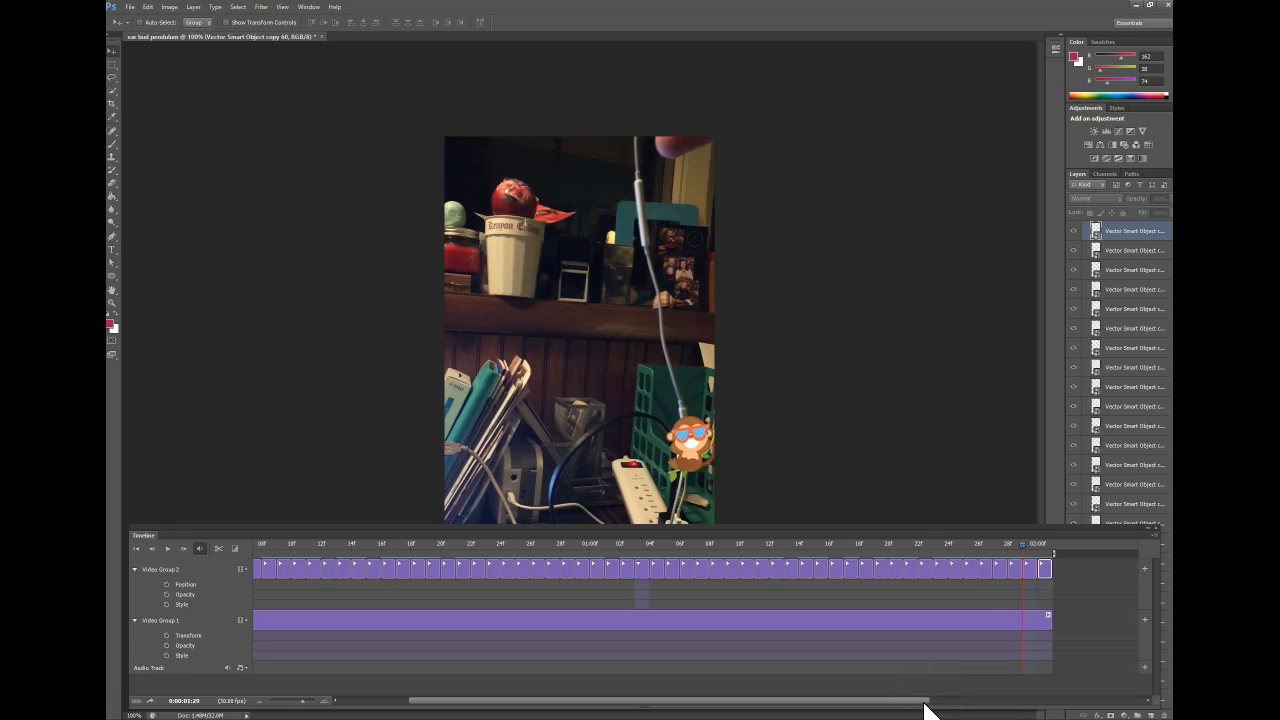
pyautogui.click(1015, 567)
pyautogui.moveTo(704, 484); pyautogui.dragTo(683, 446)
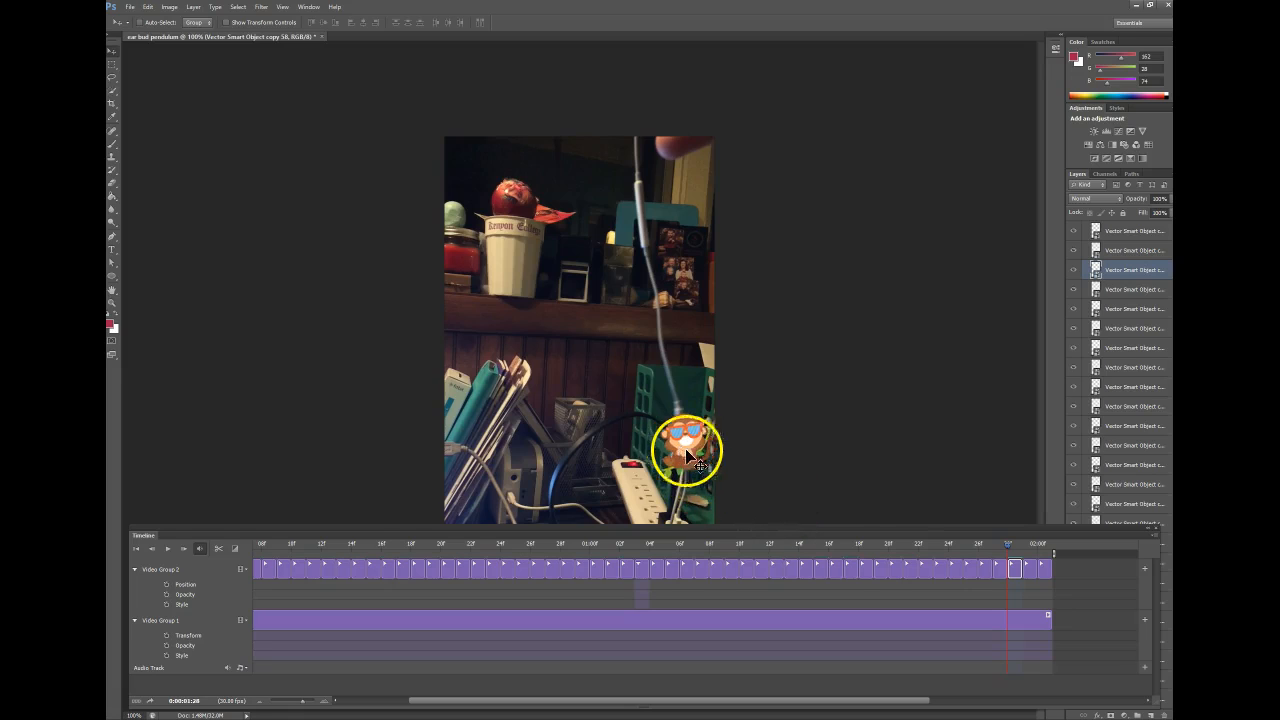
# - Step back to frame 0:00:01:27, select its monkey clip, and reposition the monkey on the ear bud
pyautogui.press('Left')
pyautogui.press('Left')
pyautogui.press('Left')
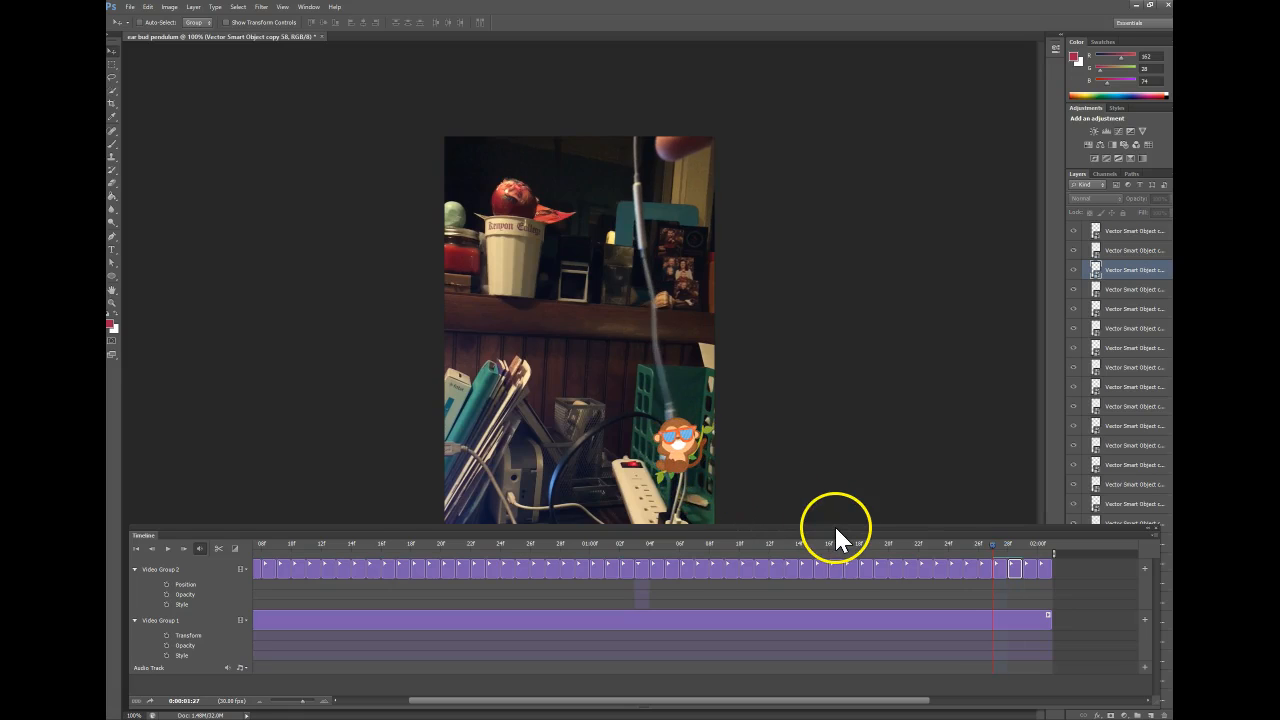
pyautogui.press('Right')
pyautogui.press('Right')
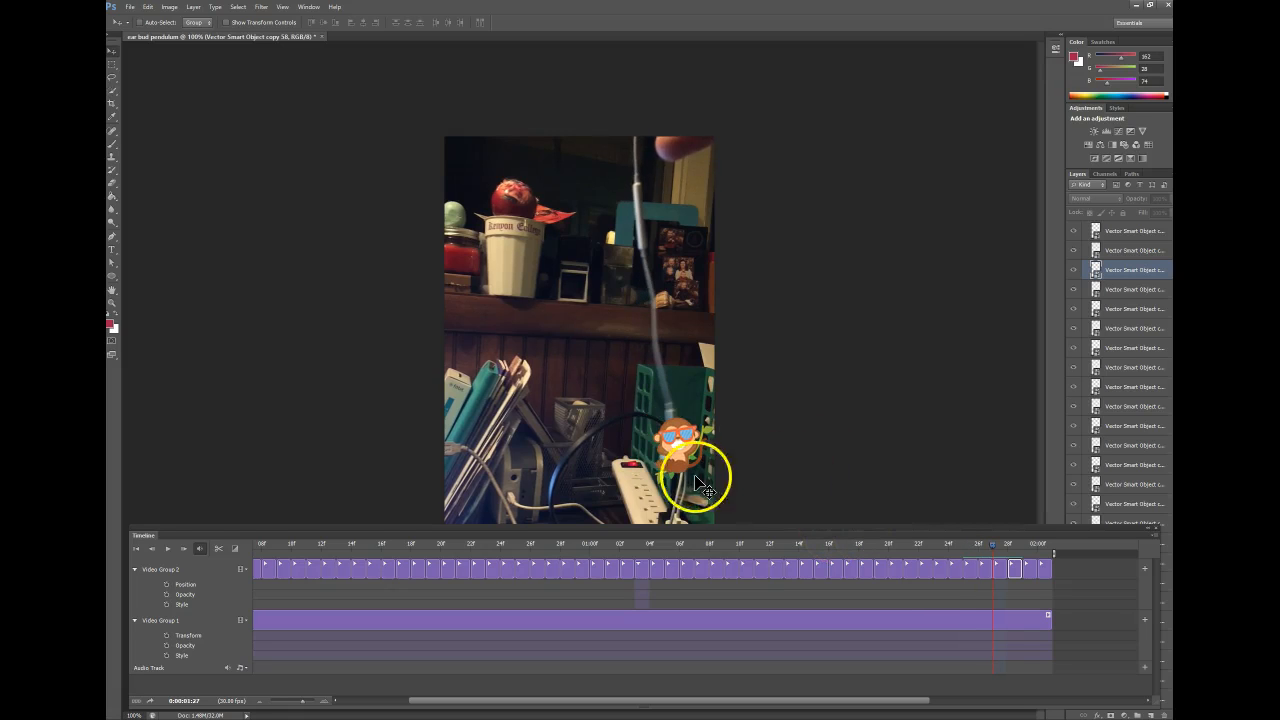
pyautogui.click(1000, 569)
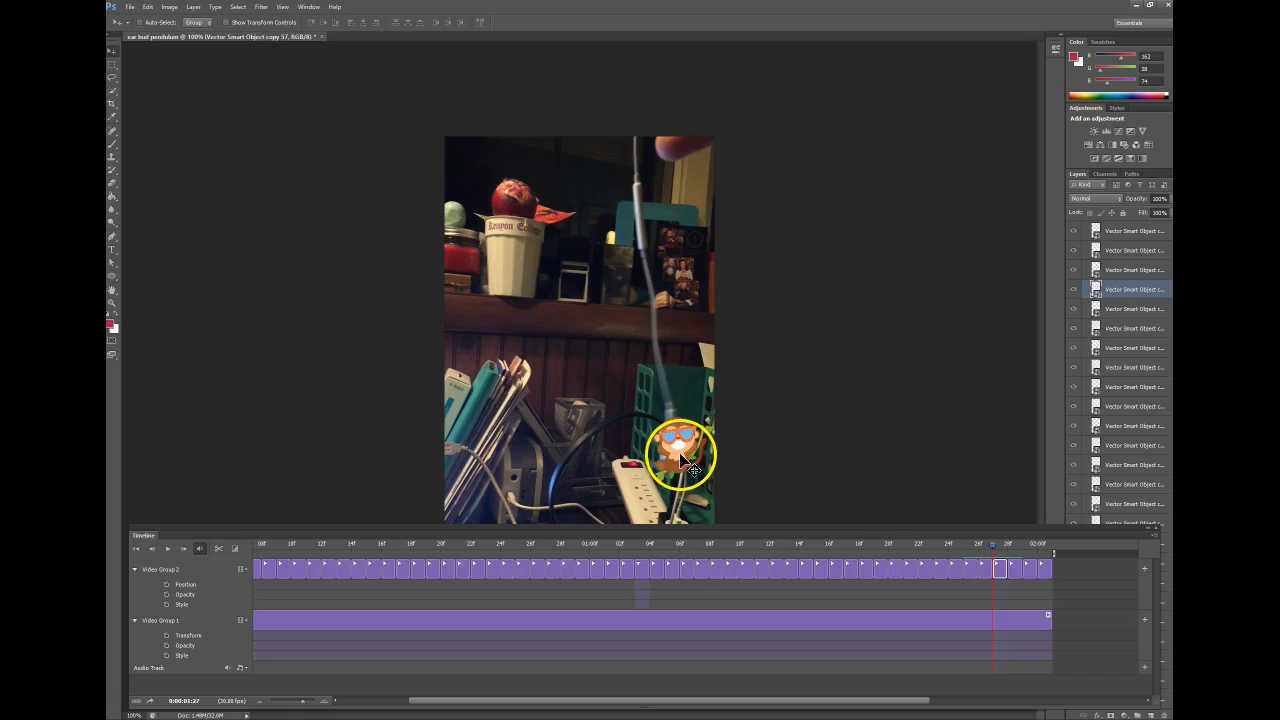
pyautogui.moveTo(668, 453); pyautogui.dragTo(672, 445)
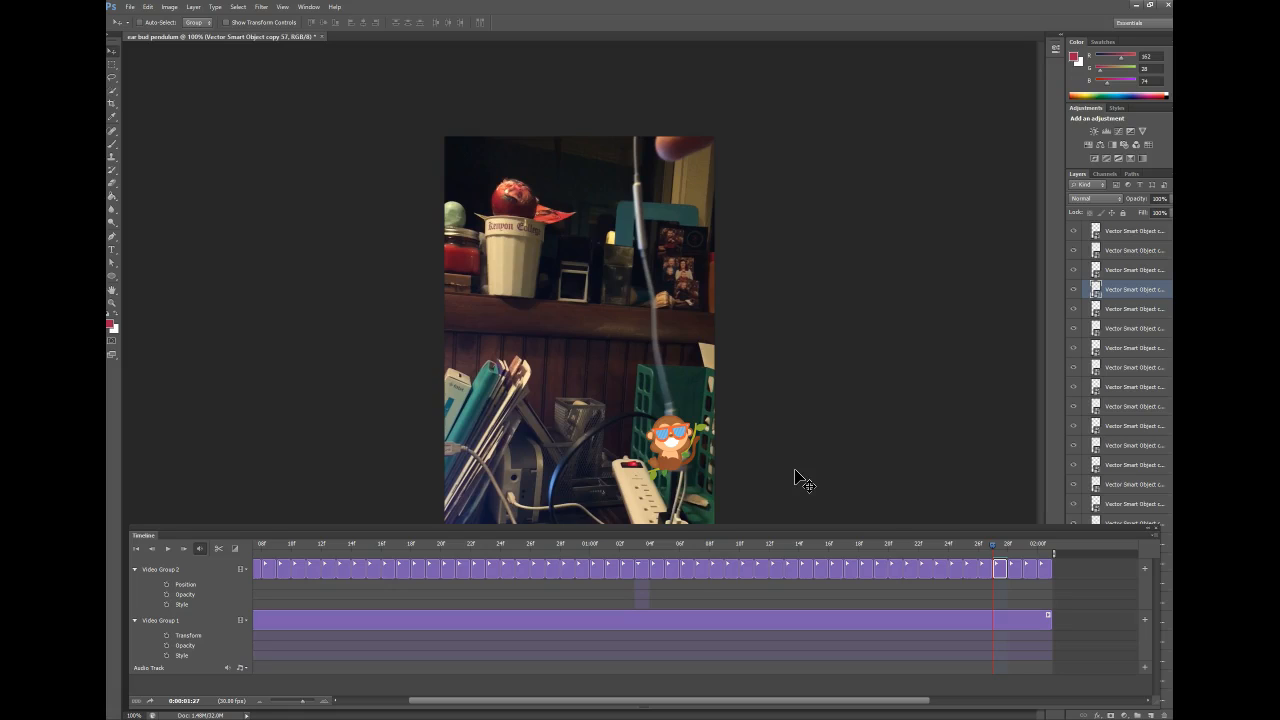
# - Play the corrected animation and step through individual frames to check the monkey's position on the ear bud
pyautogui.click(899, 510)
pyautogui.press('space')
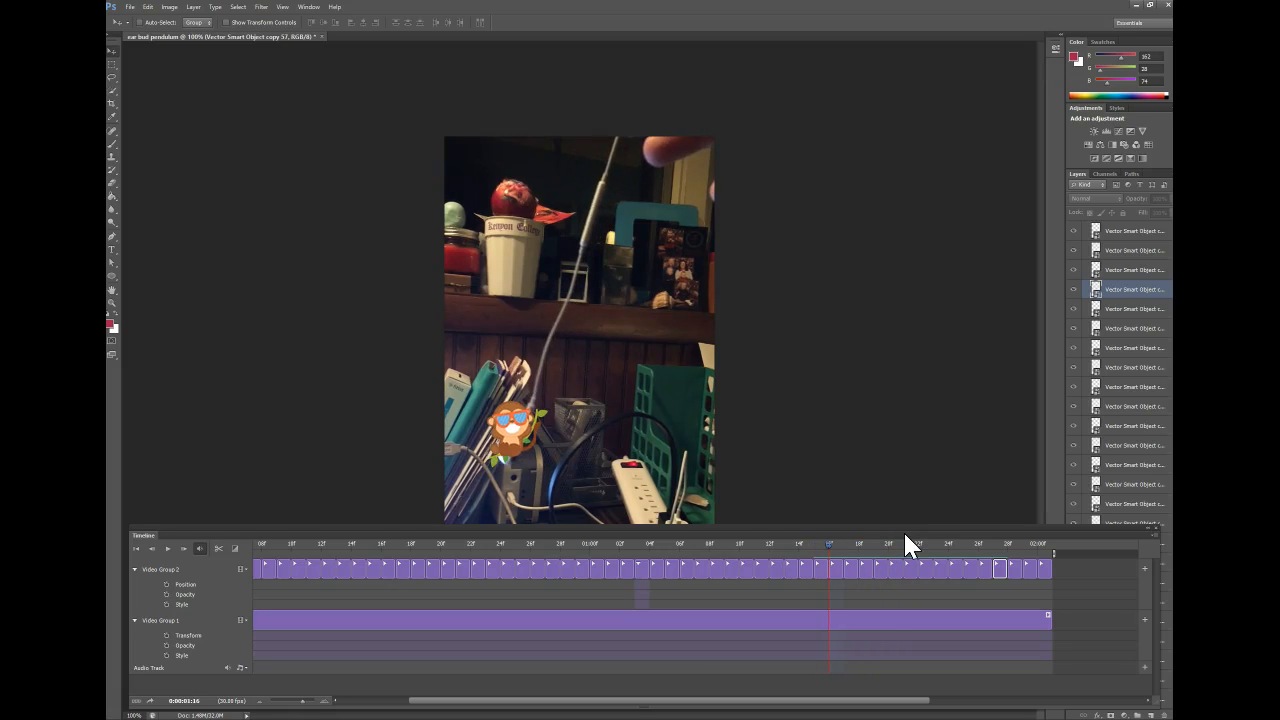
pyautogui.press('Right')
pyautogui.press('Right')
pyautogui.press('Right')
pyautogui.press('Right')
pyautogui.press('Right')
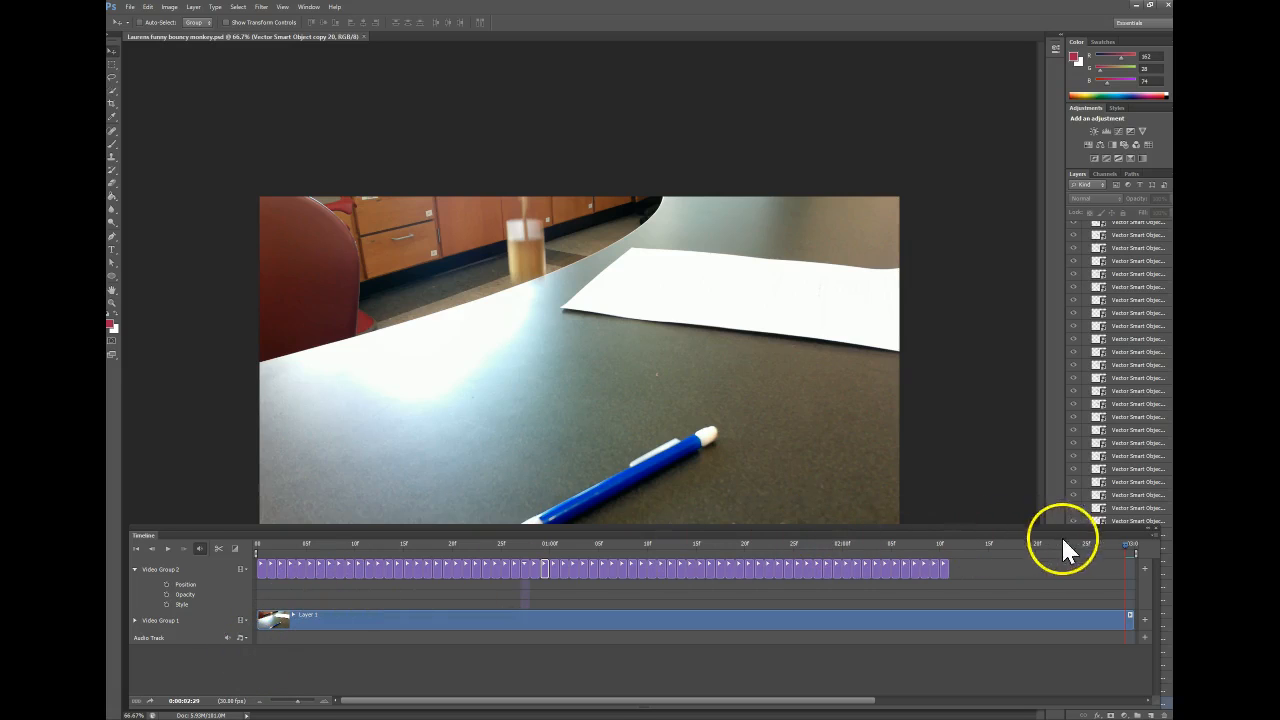
# - Close the bouncy monkey document and reopen the recent file MONKEY ON MY EAR BUDS.psd
pyautogui.click(1155, 535)
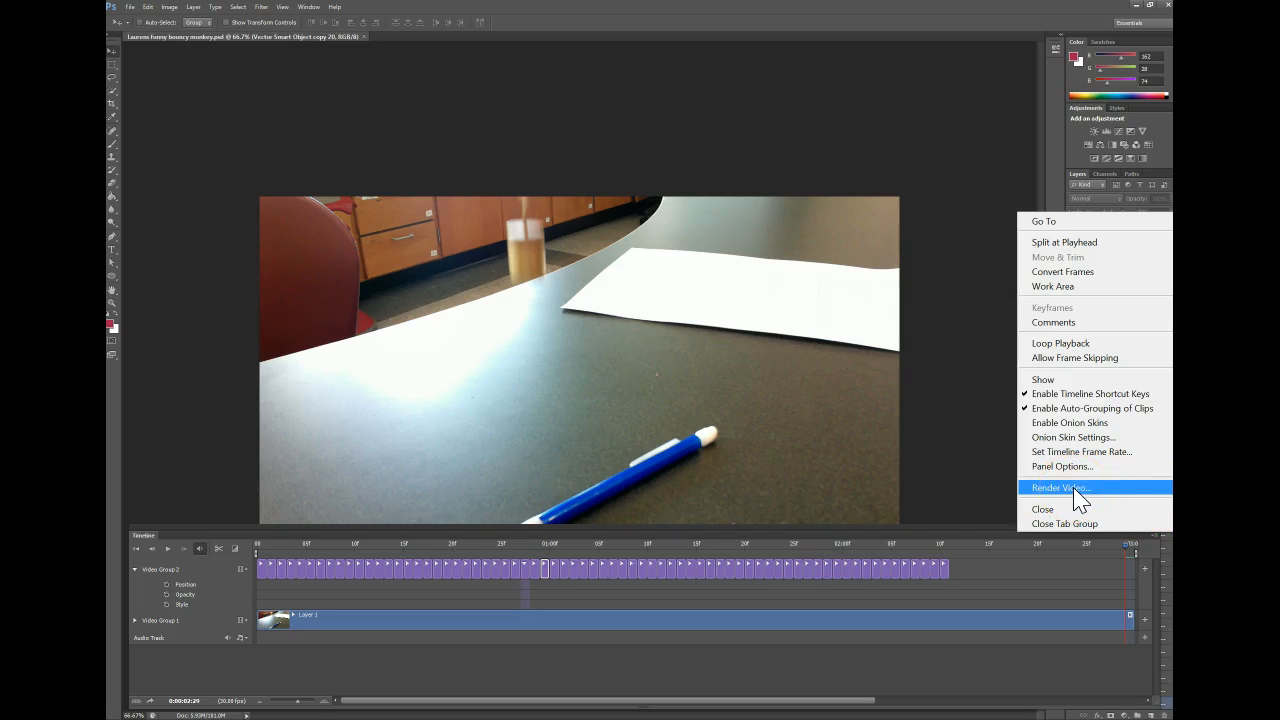
pyautogui.click(960, 392)
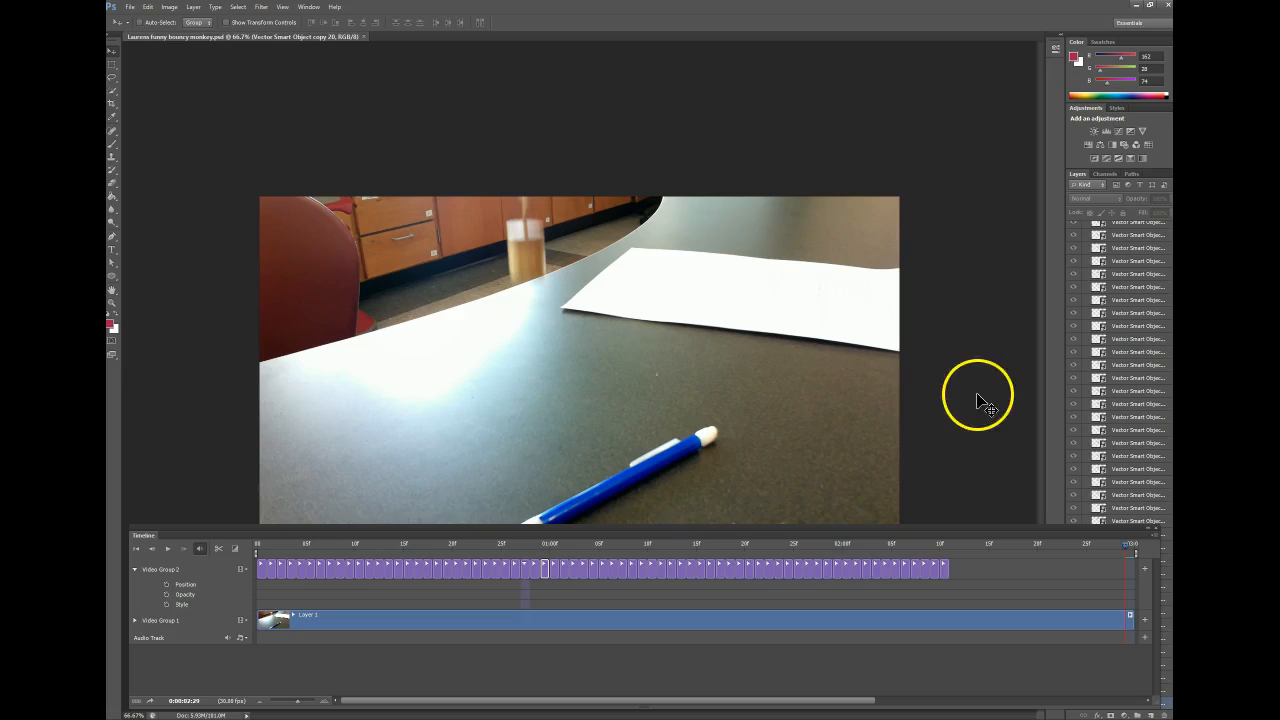
pyautogui.click(131, 8)
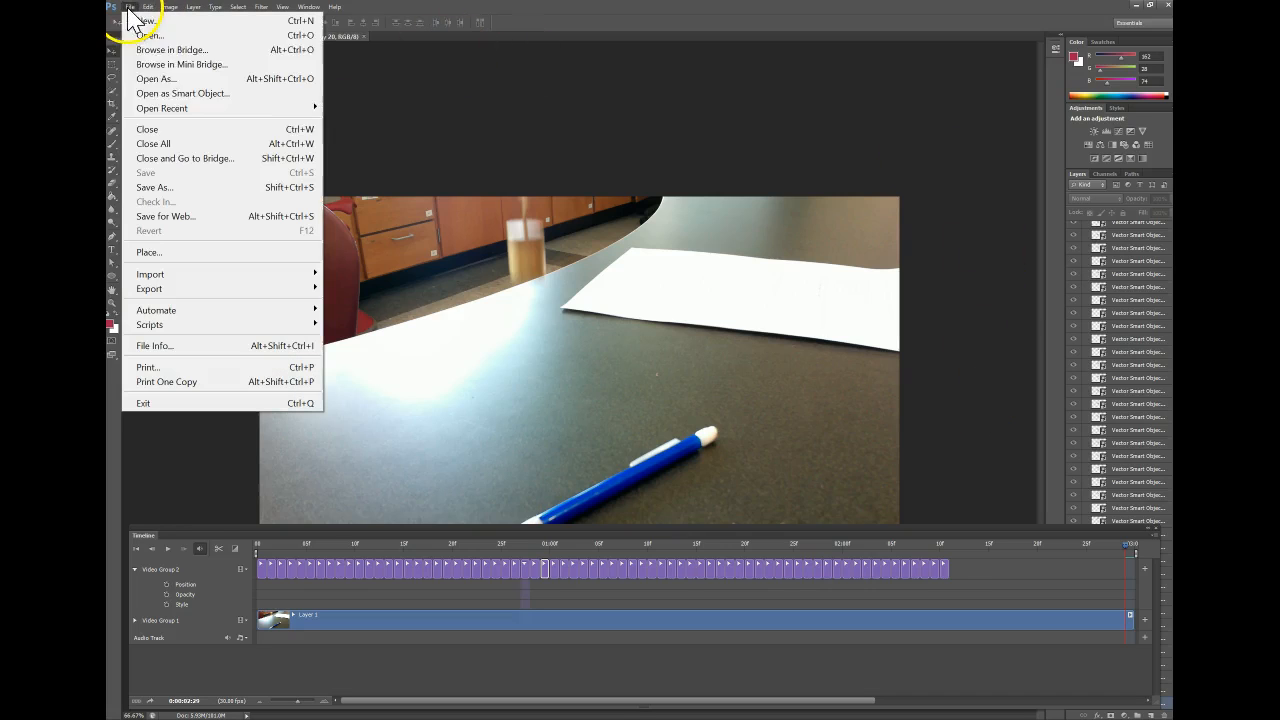
pyautogui.click(168, 131)
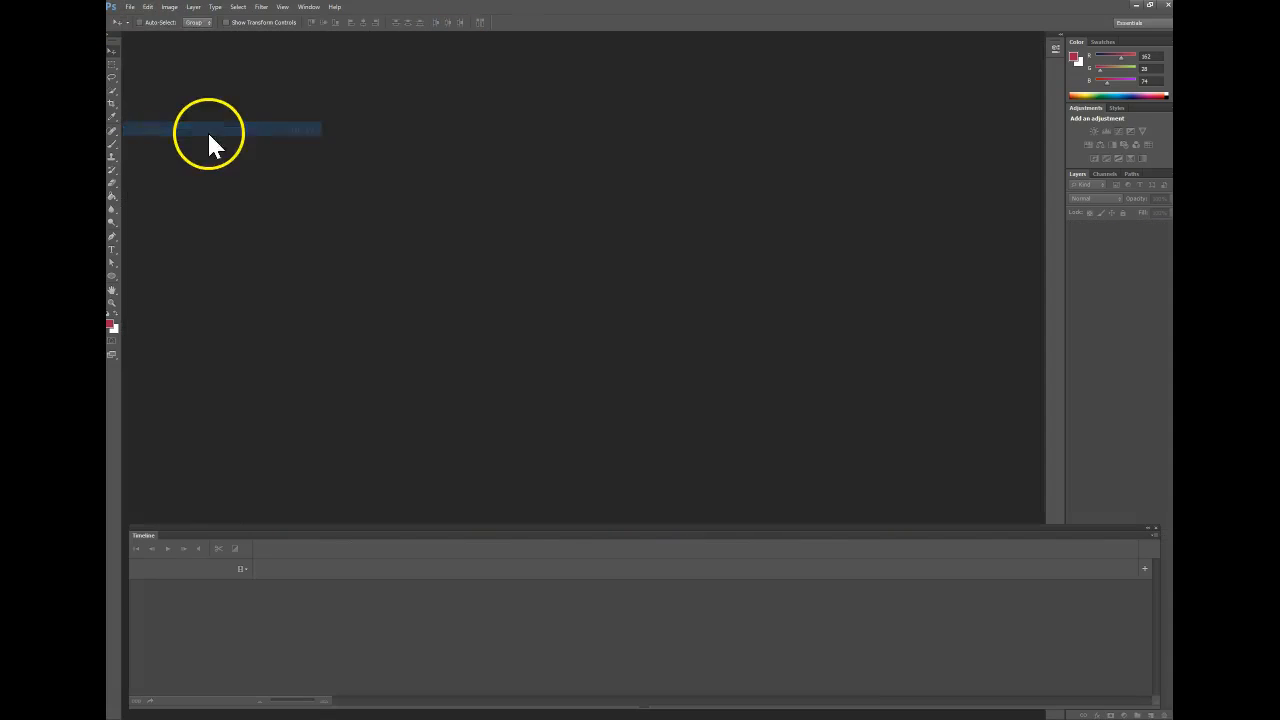
pyautogui.click(131, 8)
pyautogui.moveTo(170, 110)
pyautogui.click(395, 123)
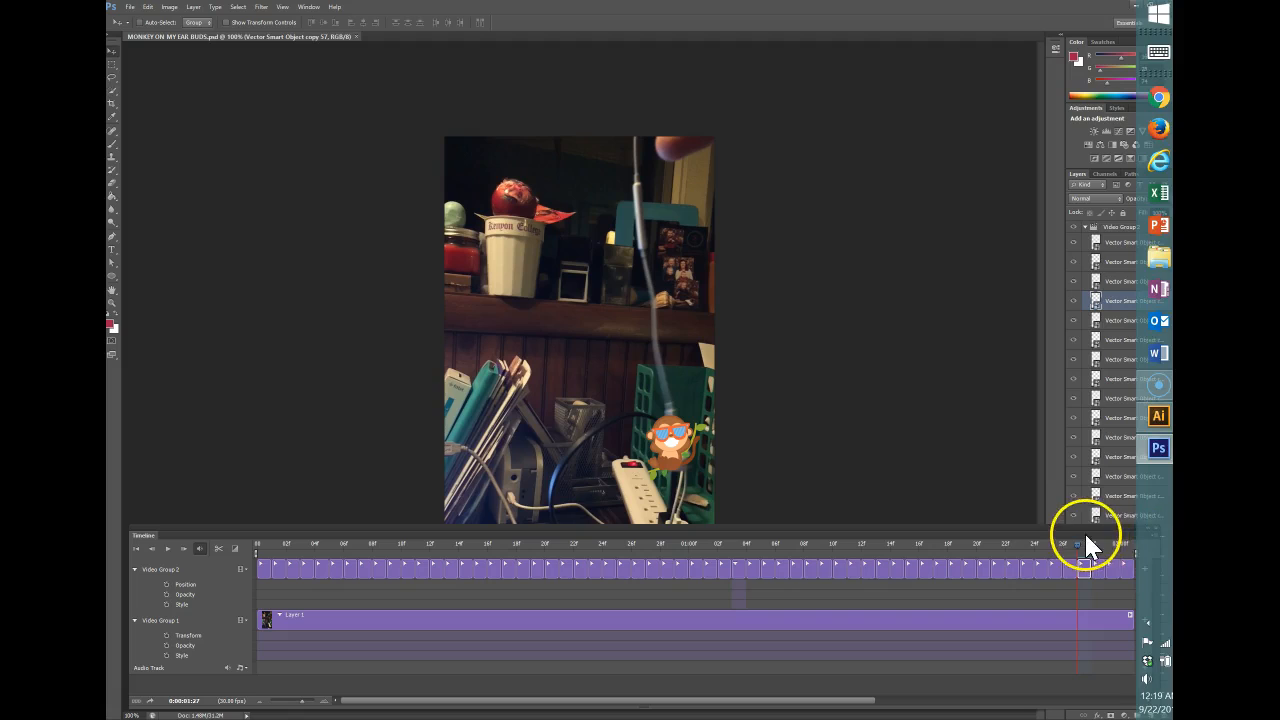
# - Render all frames of the animation to the Desktop folder as MONKEY ON MY EAR BUDS.mp4
pyautogui.click(1153, 530)
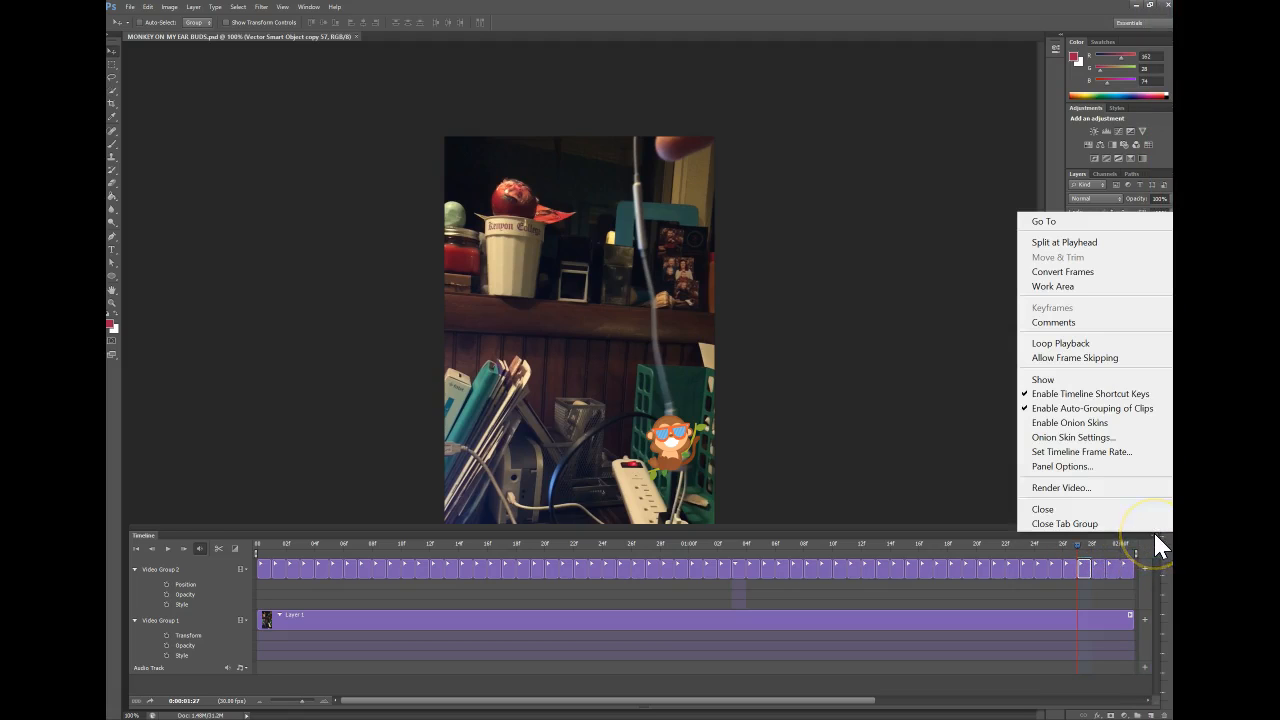
pyautogui.click(1086, 488)
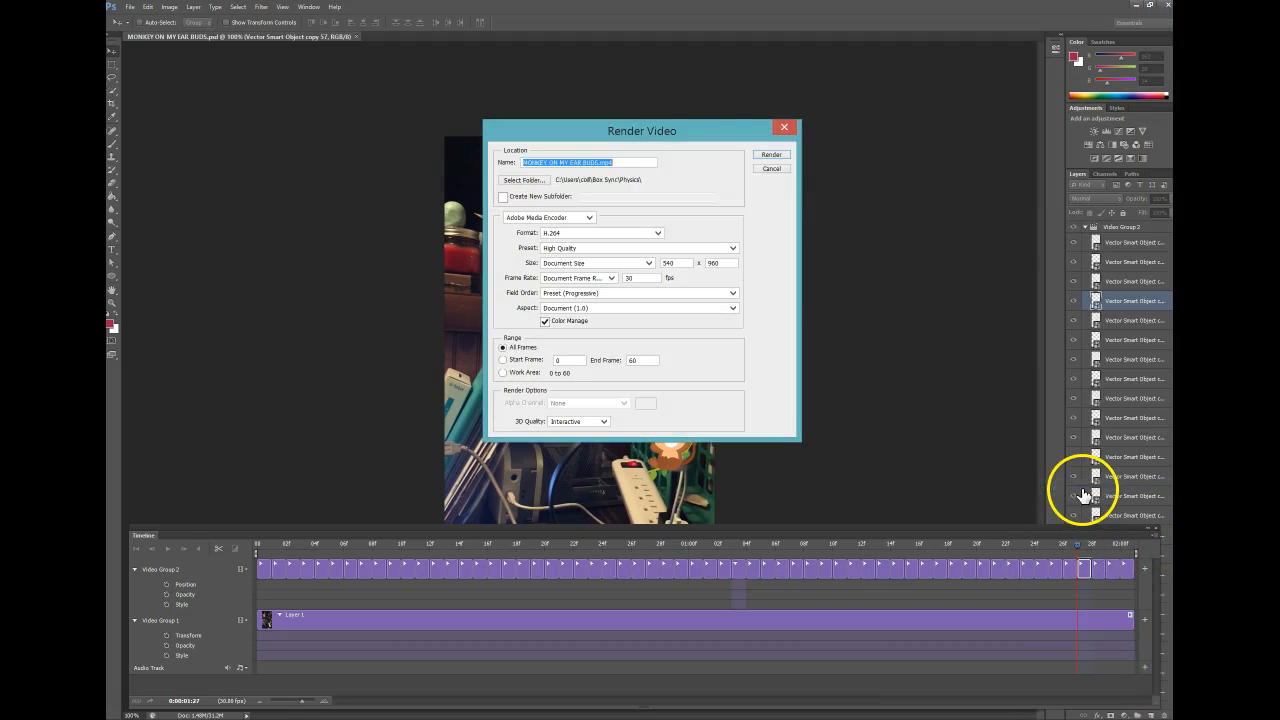
pyautogui.click(521, 180)
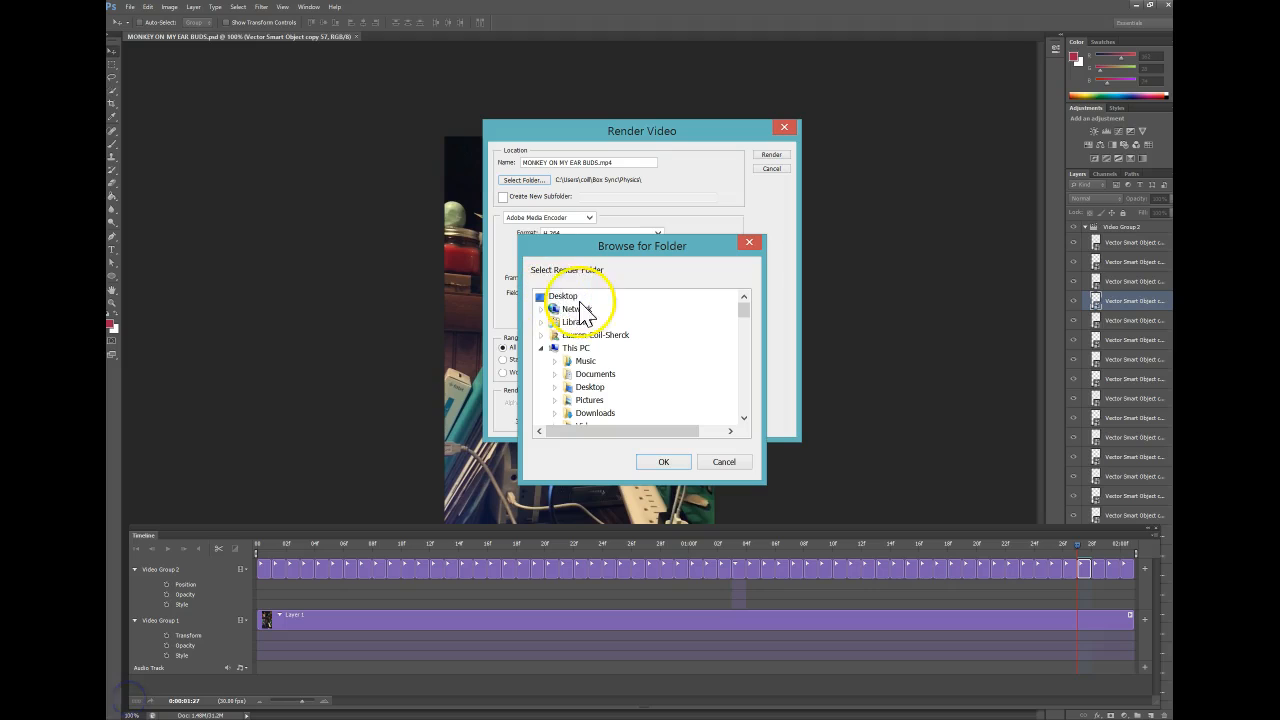
pyautogui.click(663, 461)
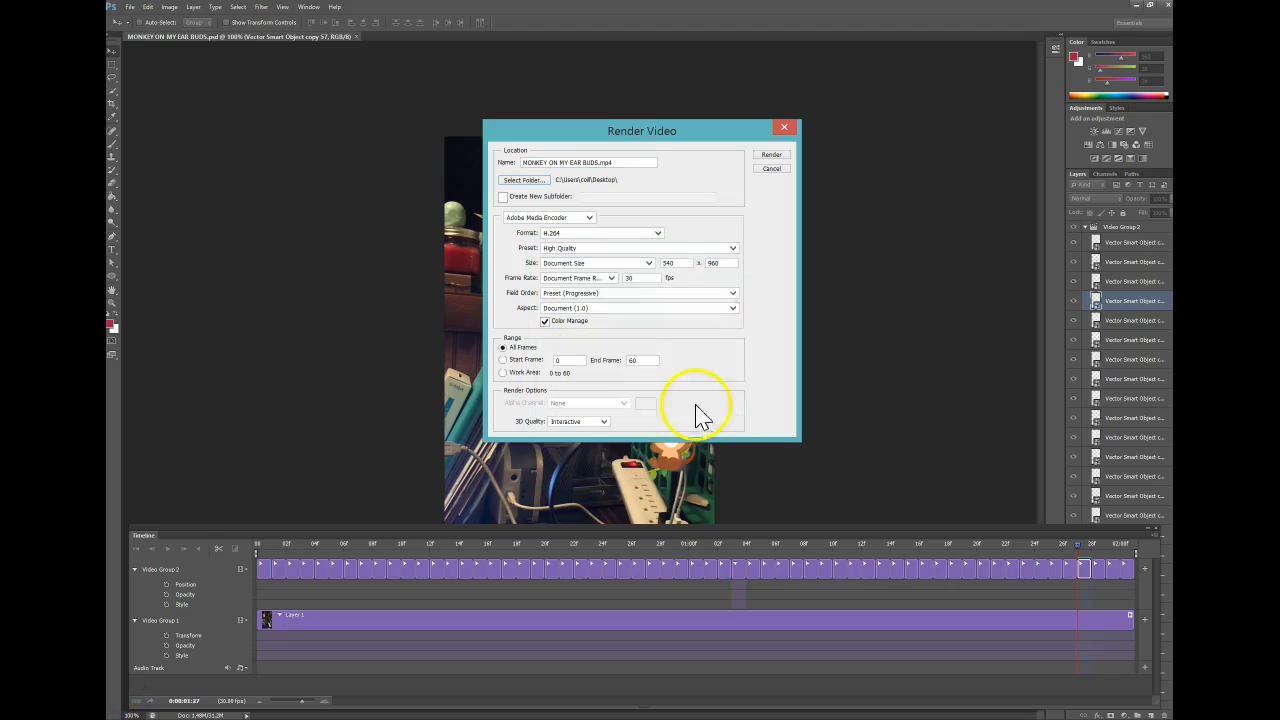
pyautogui.click(771, 156)
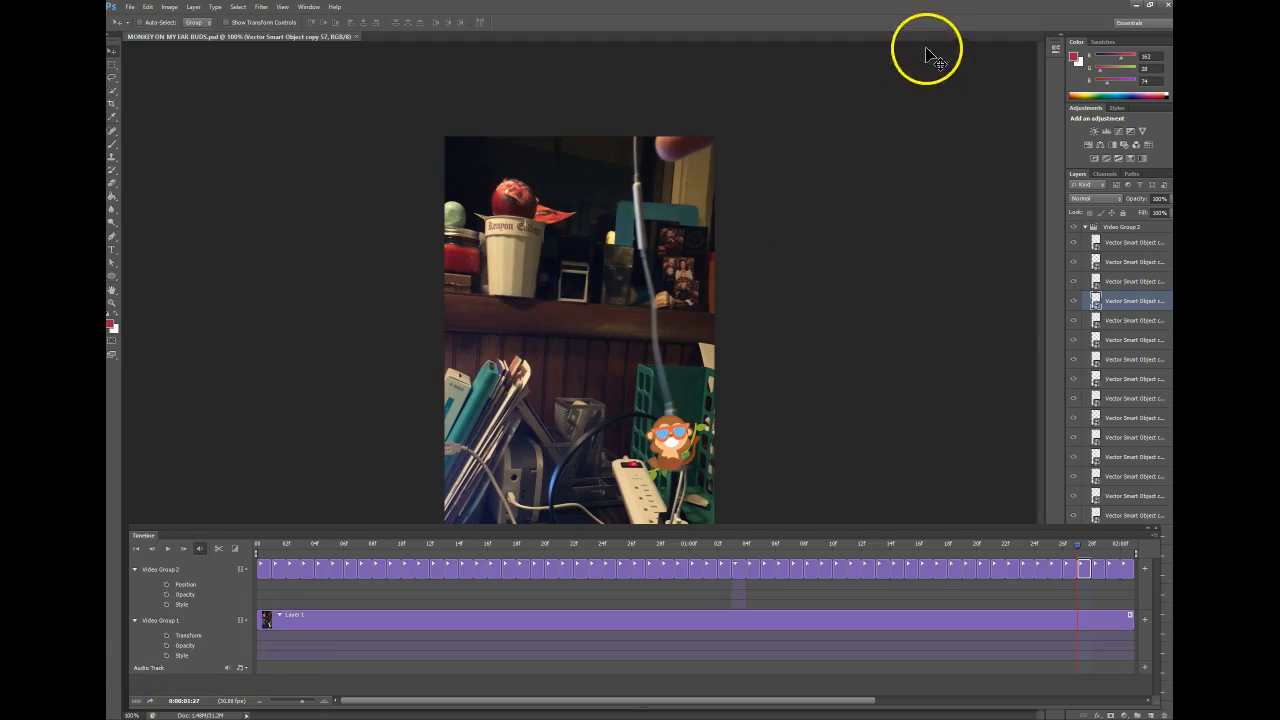
# - Open the rendered MONKEY ON MY EAR BUDS video from the desktop in Movie Maker, maximize the window, and play the clip
pyautogui.click(1137, 6)
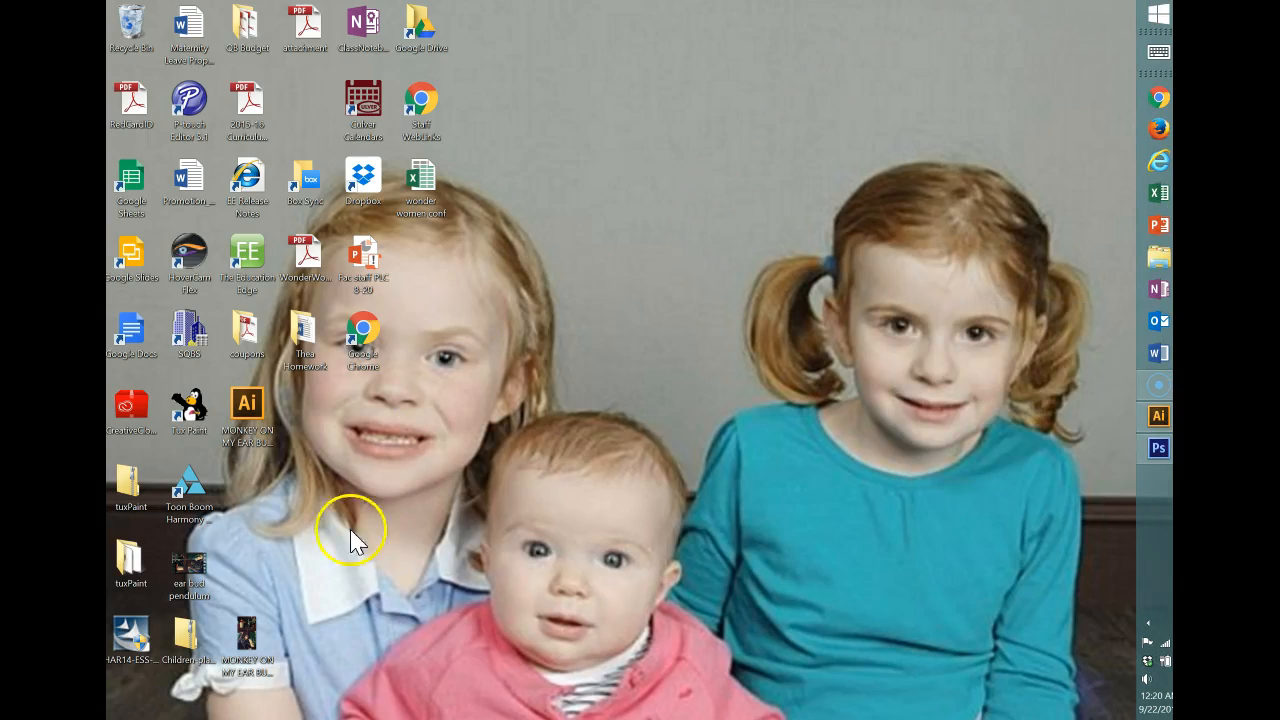
pyautogui.rightClick(246, 650)
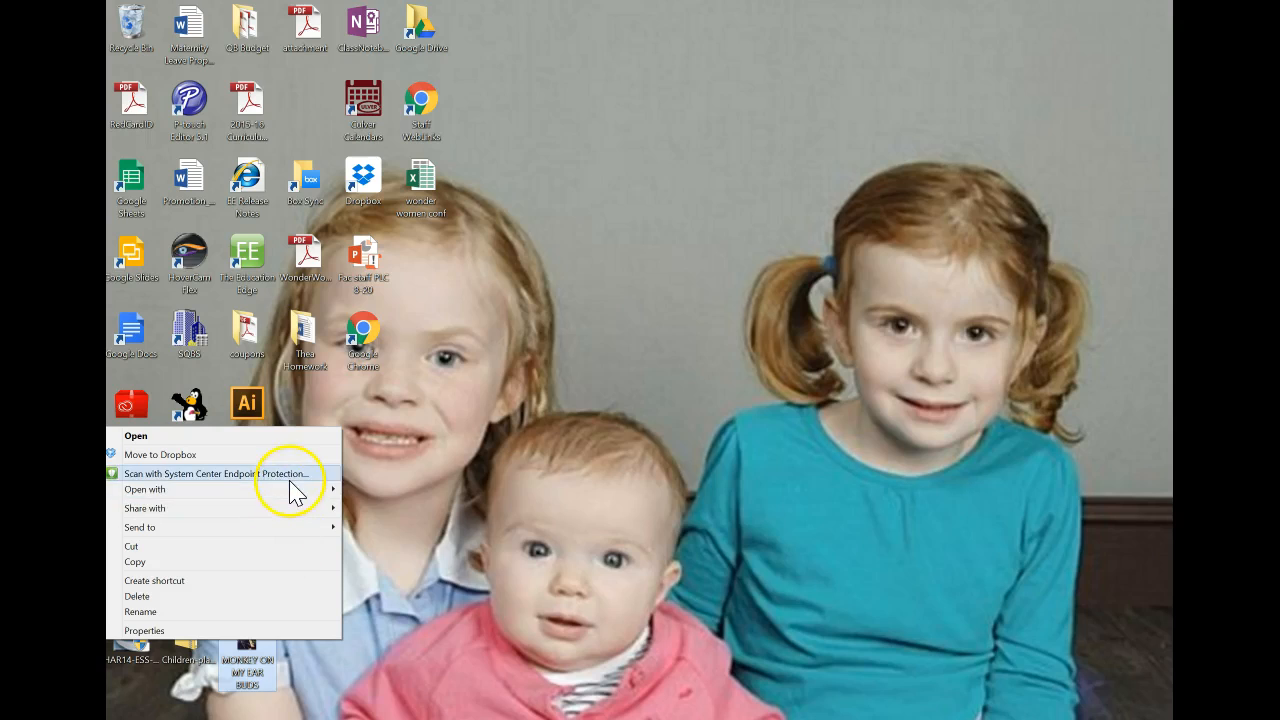
pyautogui.moveTo(314, 491)
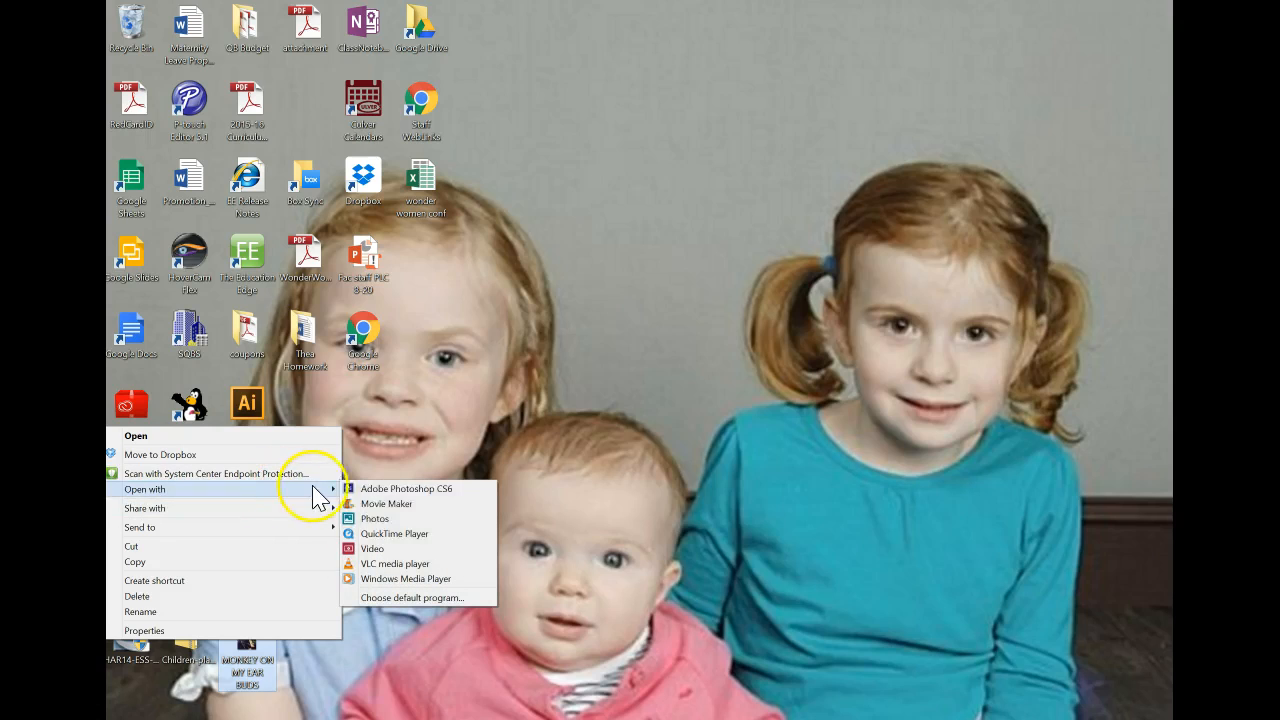
pyautogui.click(409, 505)
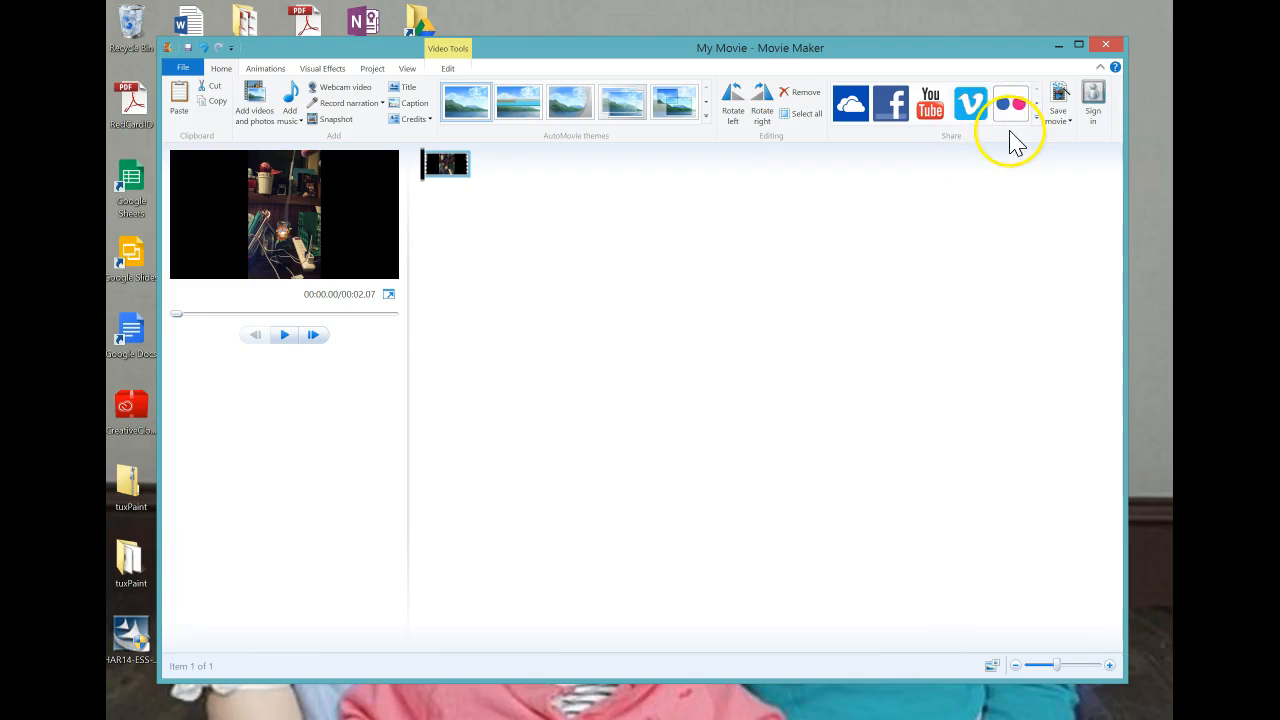
pyautogui.click(1078, 45)
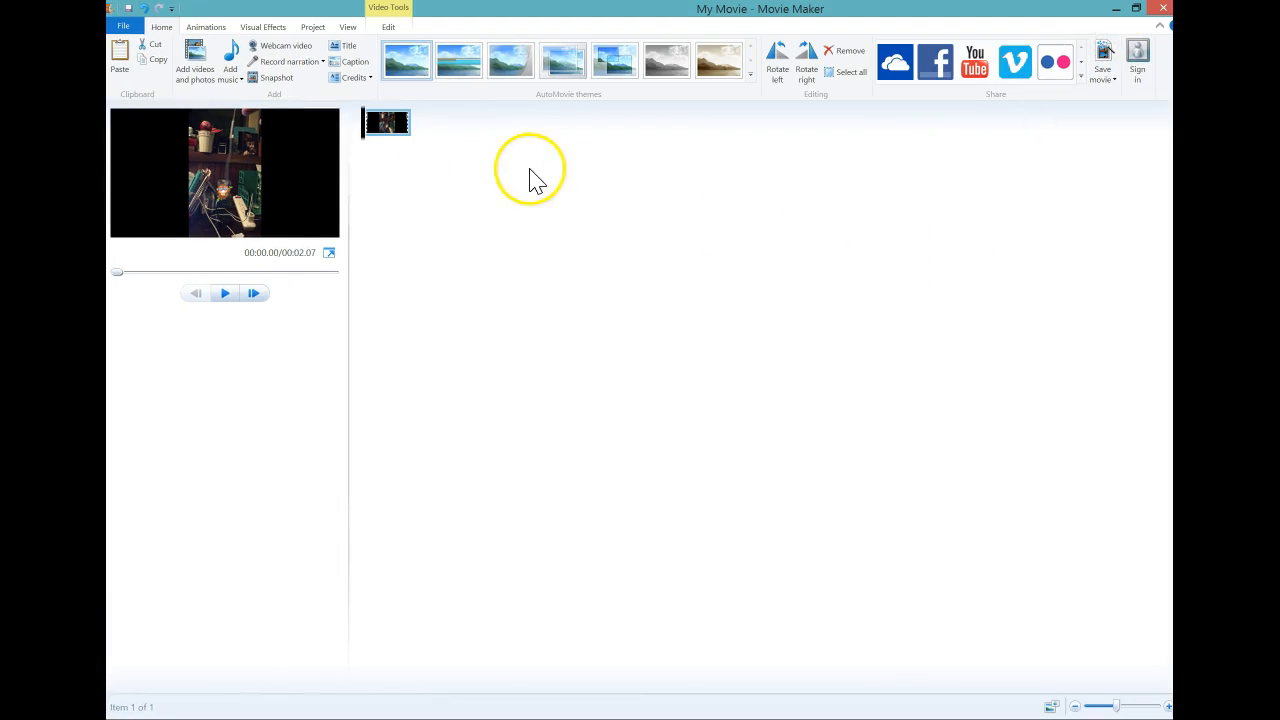
pyautogui.click(226, 296)
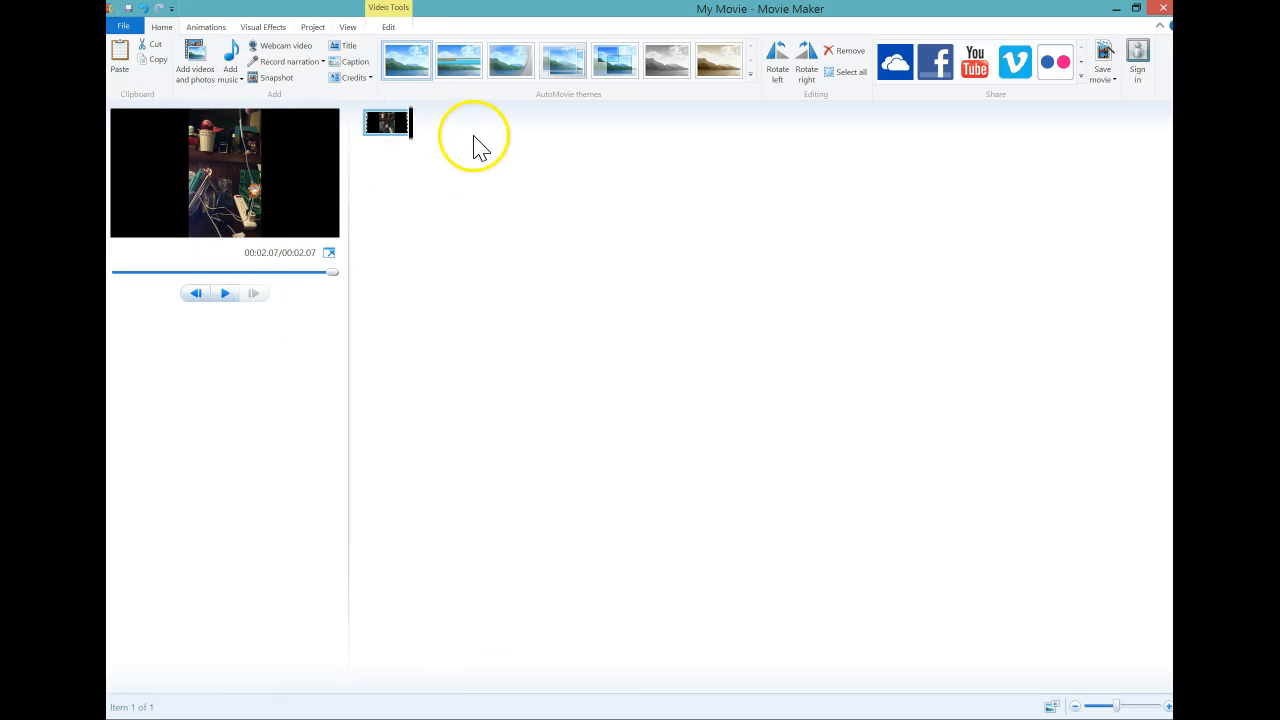
# - Examine the music sources, transitions, visual effects, project, view and video editing options available for the clip
pyautogui.click(232, 80)
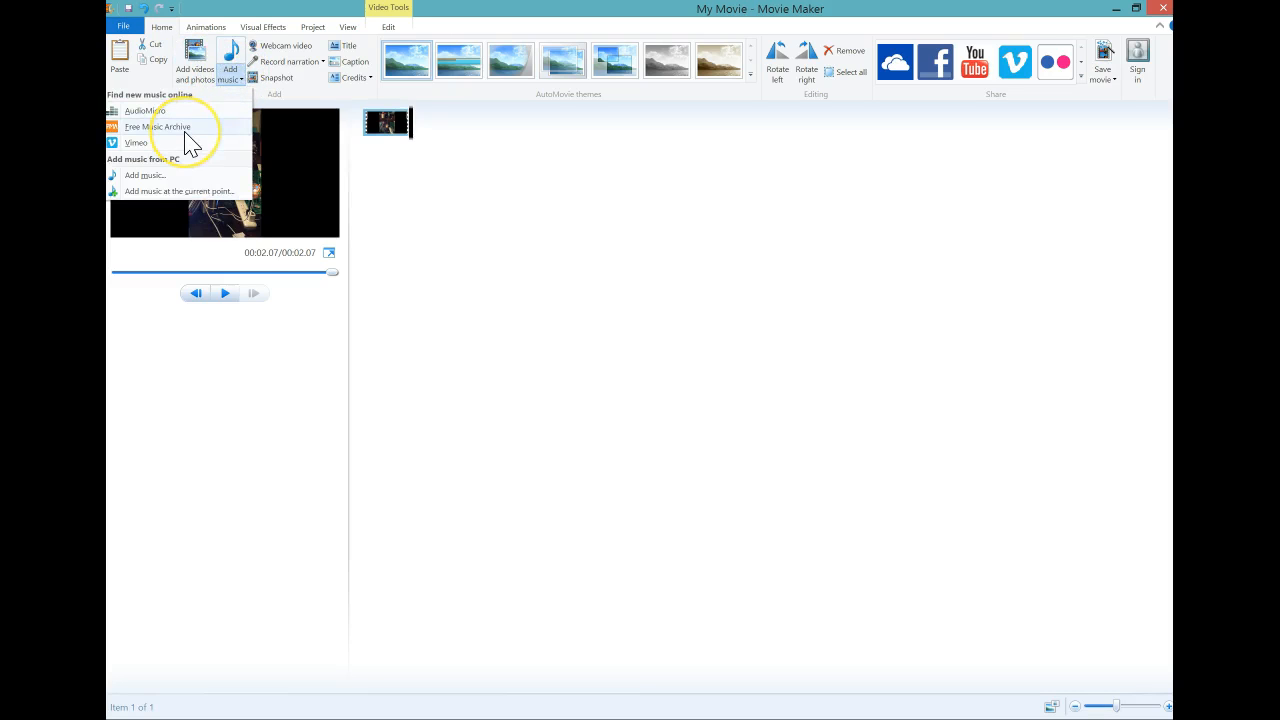
pyautogui.click(234, 82)
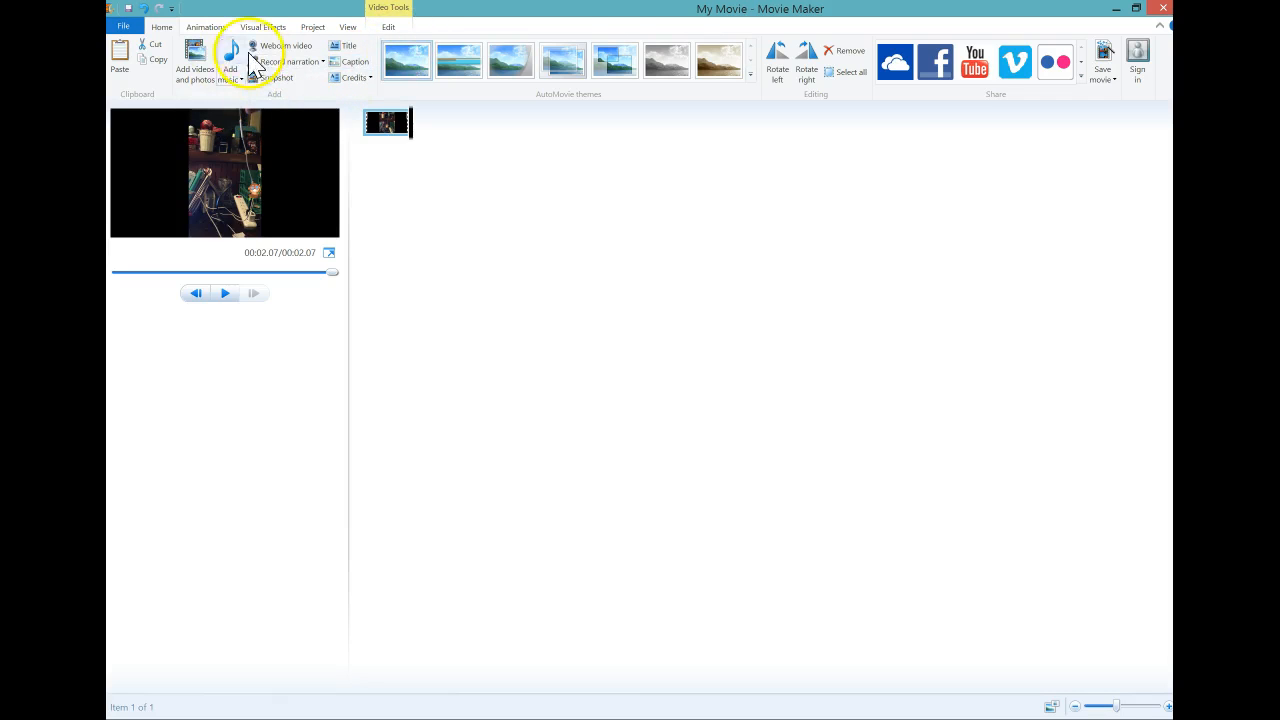
pyautogui.click(214, 28)
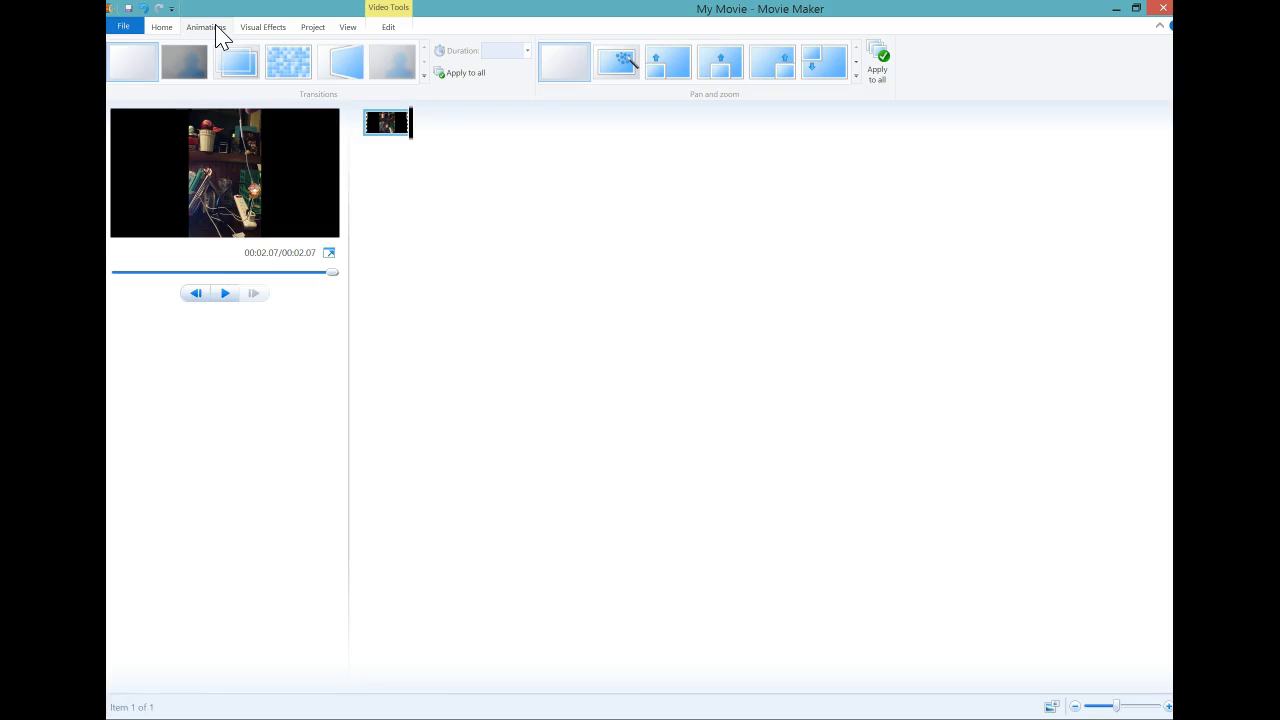
pyautogui.click(278, 28)
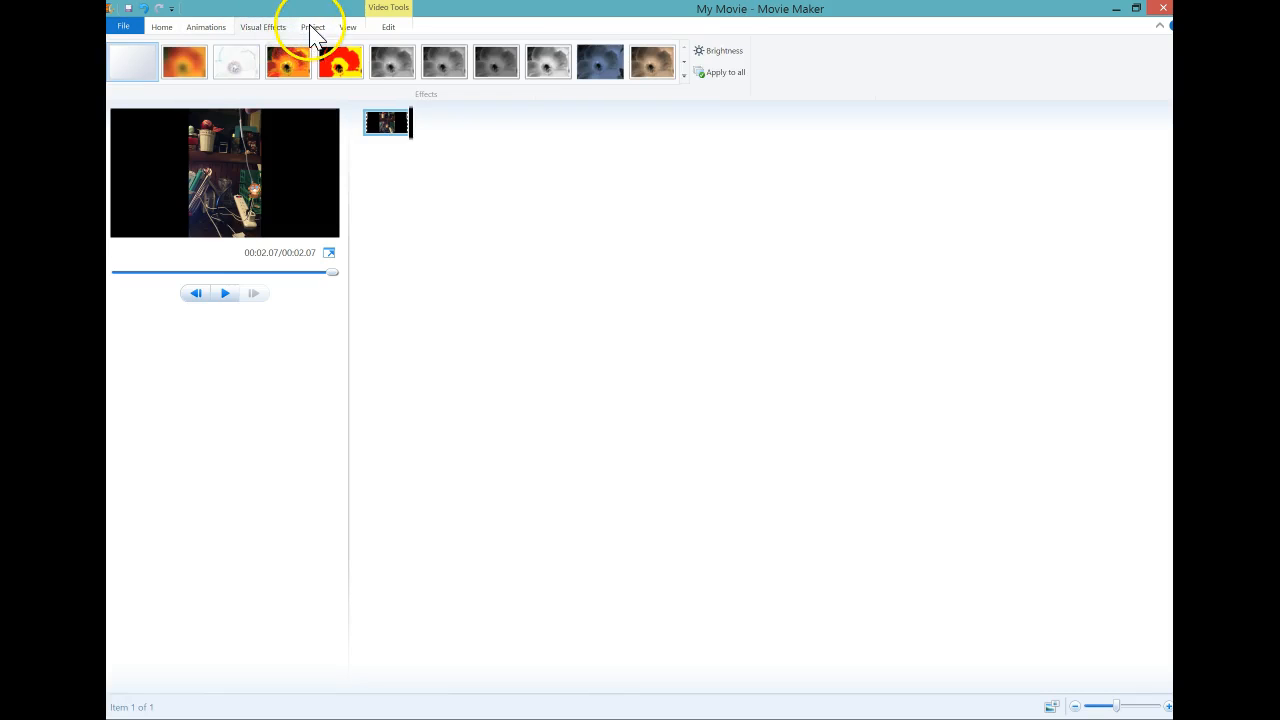
pyautogui.click(311, 27)
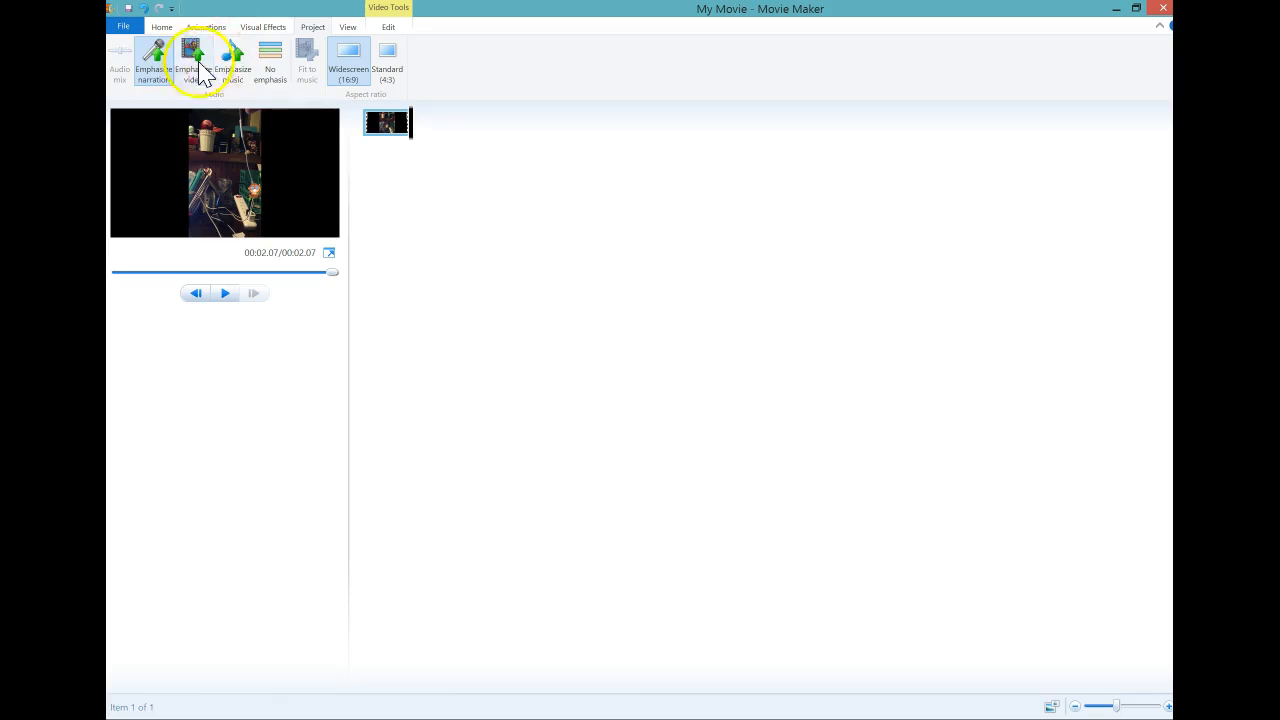
pyautogui.click(349, 27)
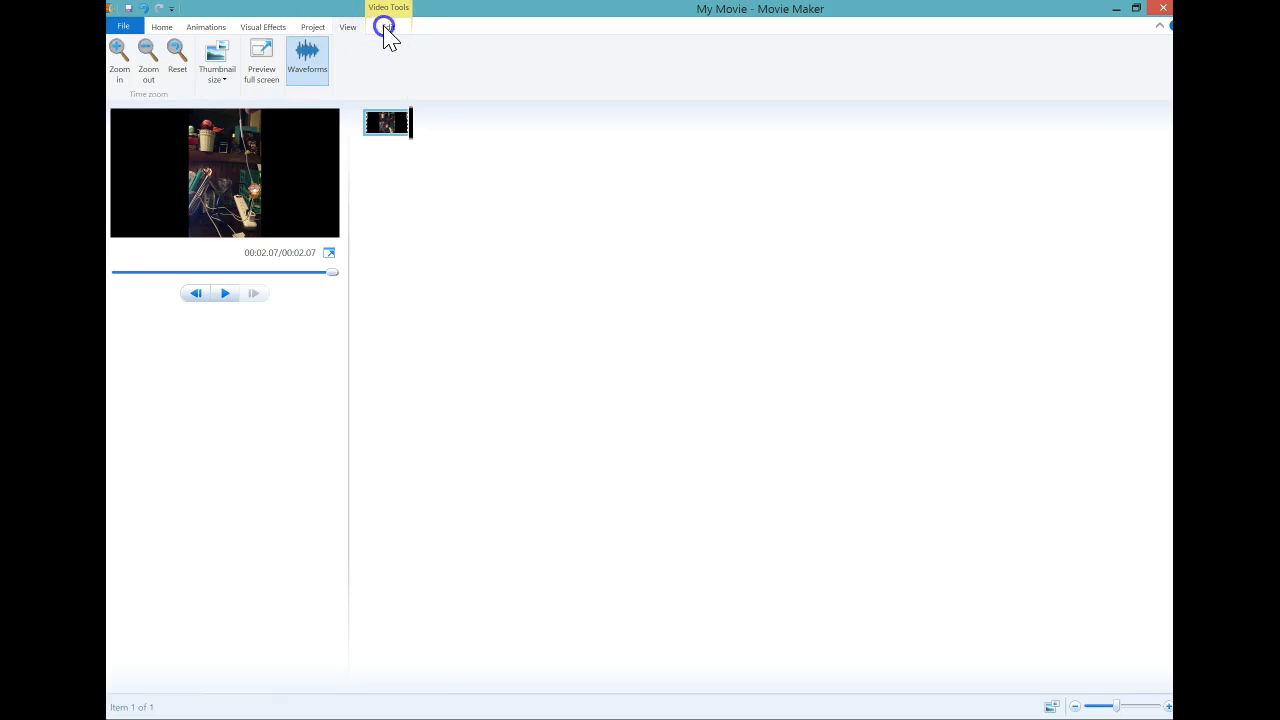
pyautogui.click(388, 30)
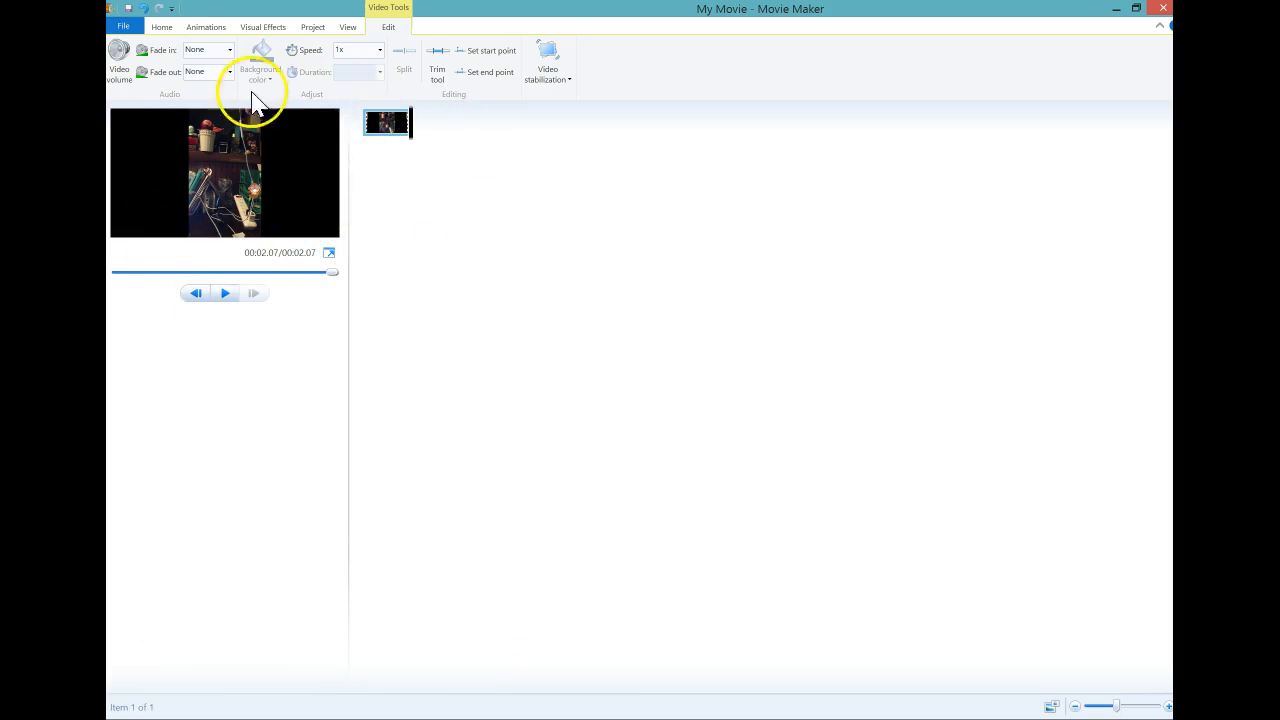
# - Try slowing the clip to 0.125x speed and preview part of it
pyautogui.click(380, 51)
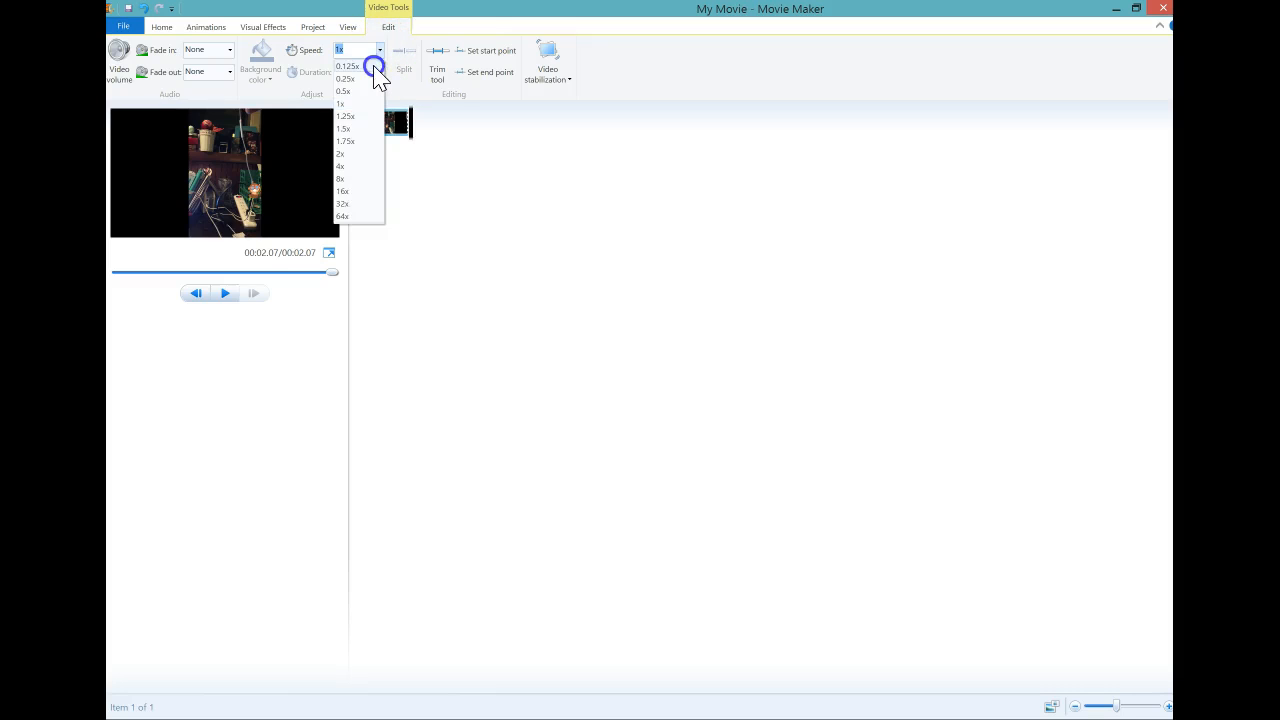
pyautogui.click(374, 67)
pyautogui.click(225, 294)
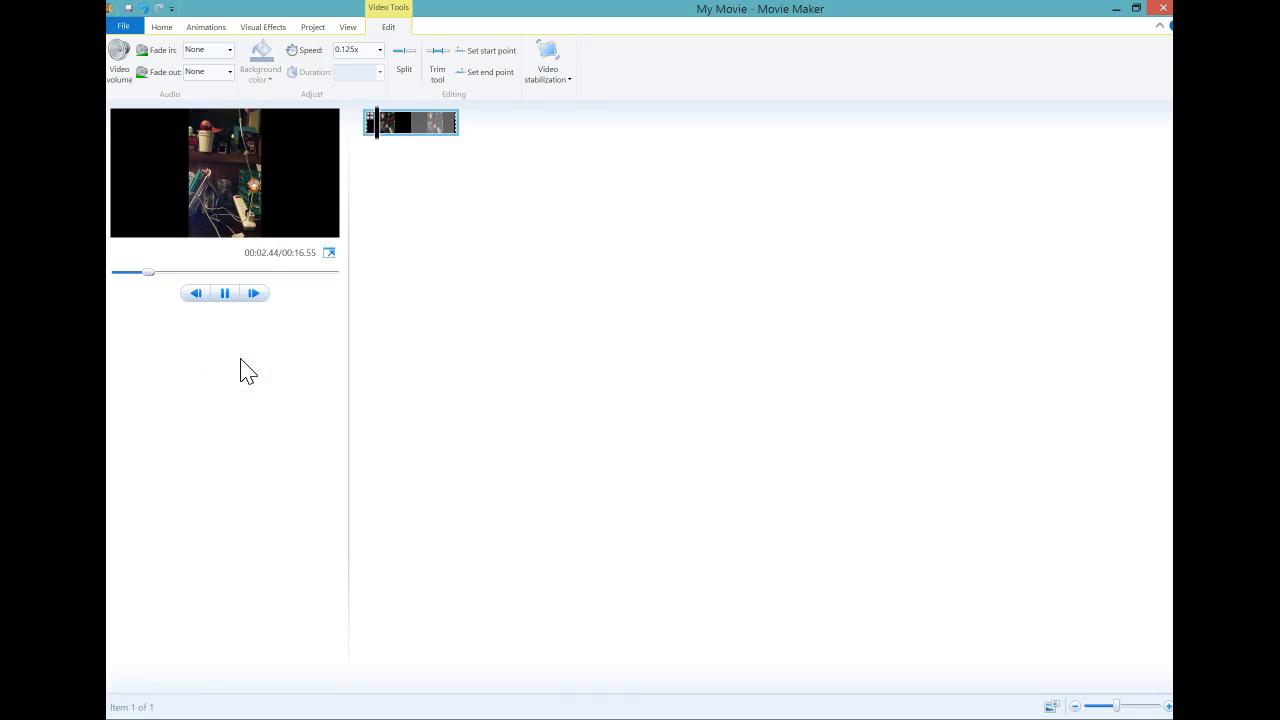
pyautogui.click(225, 294)
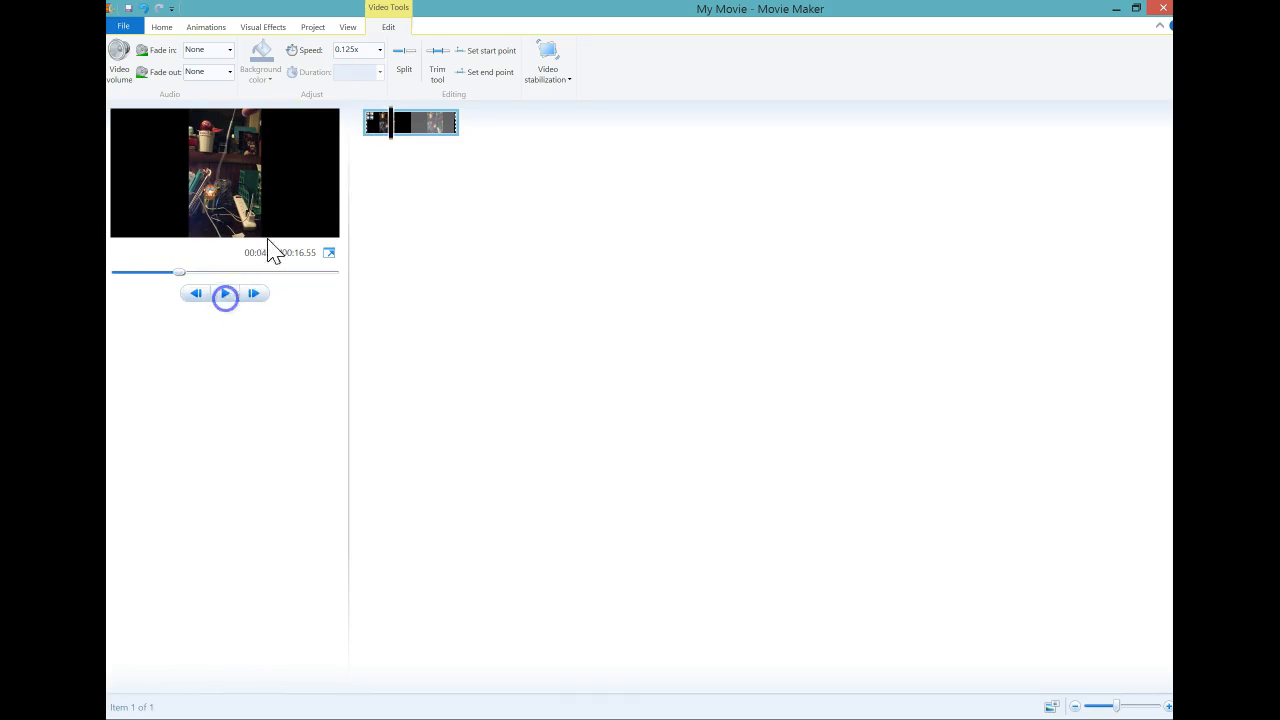
# - Set the clip's playback speed to 1.75x and play the sped-up video
pyautogui.click(380, 50)
pyautogui.click(345, 141)
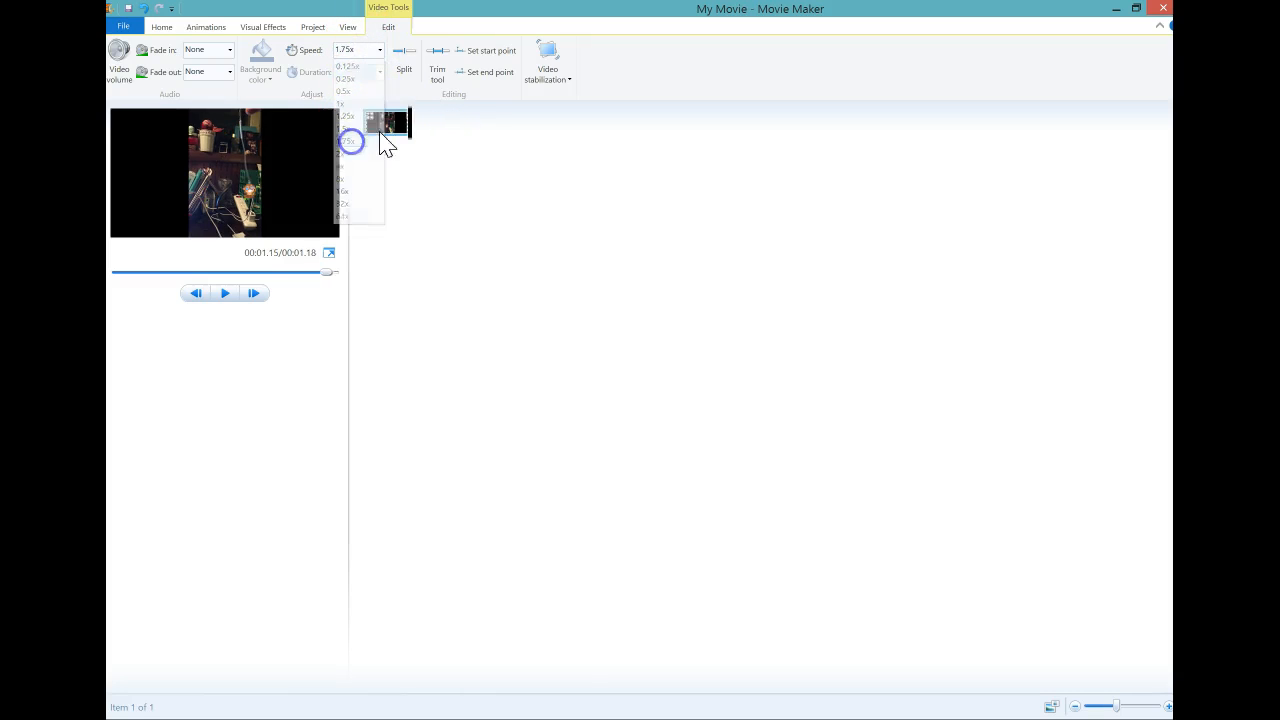
pyautogui.click(222, 295)
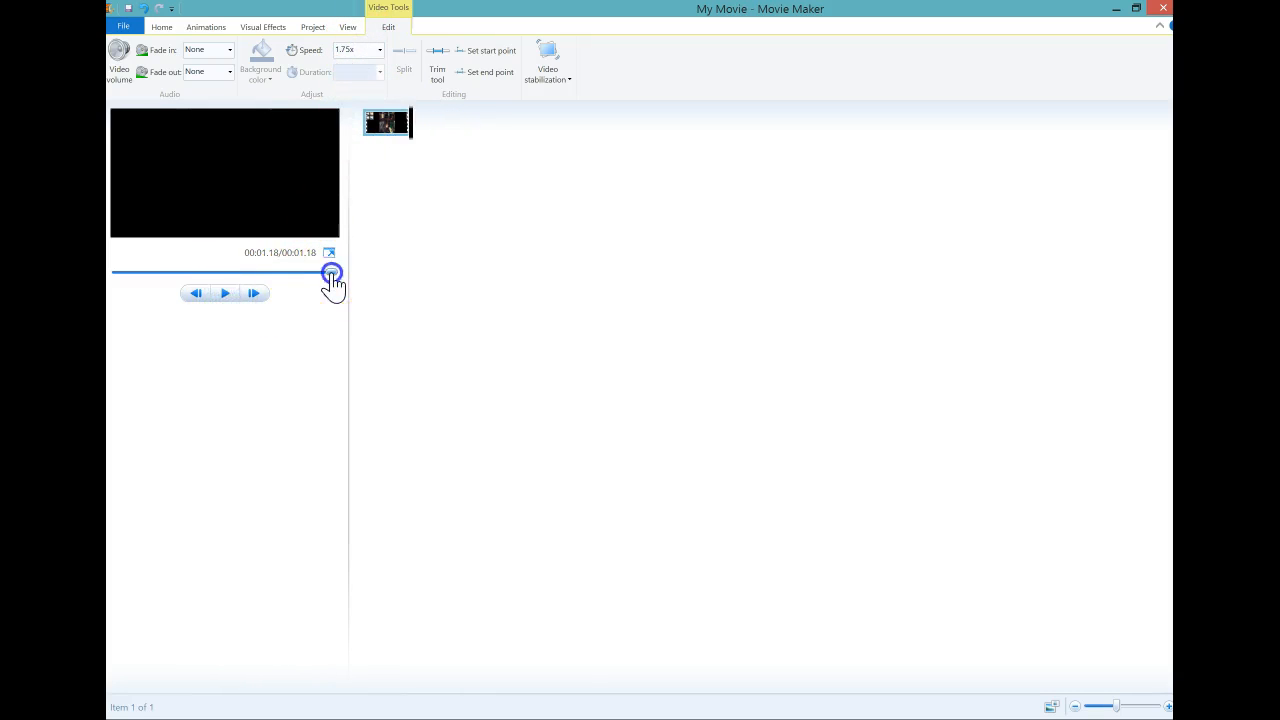
pyautogui.click(225, 293)
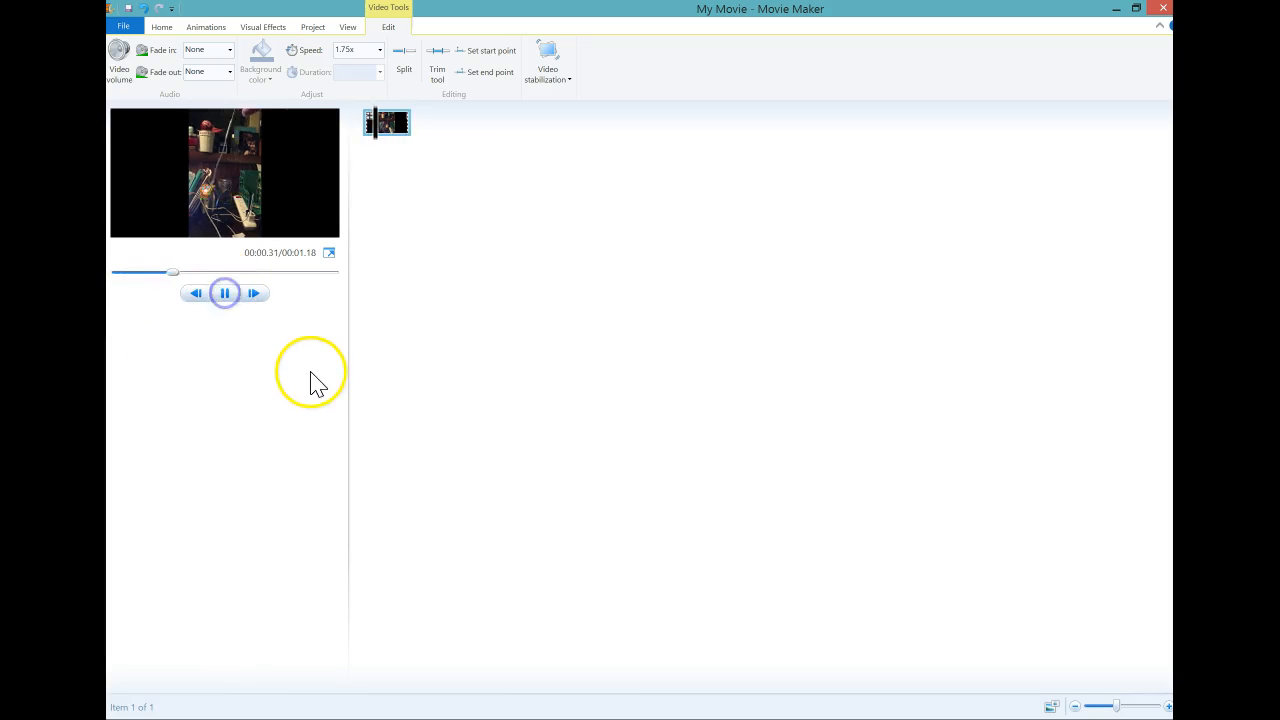